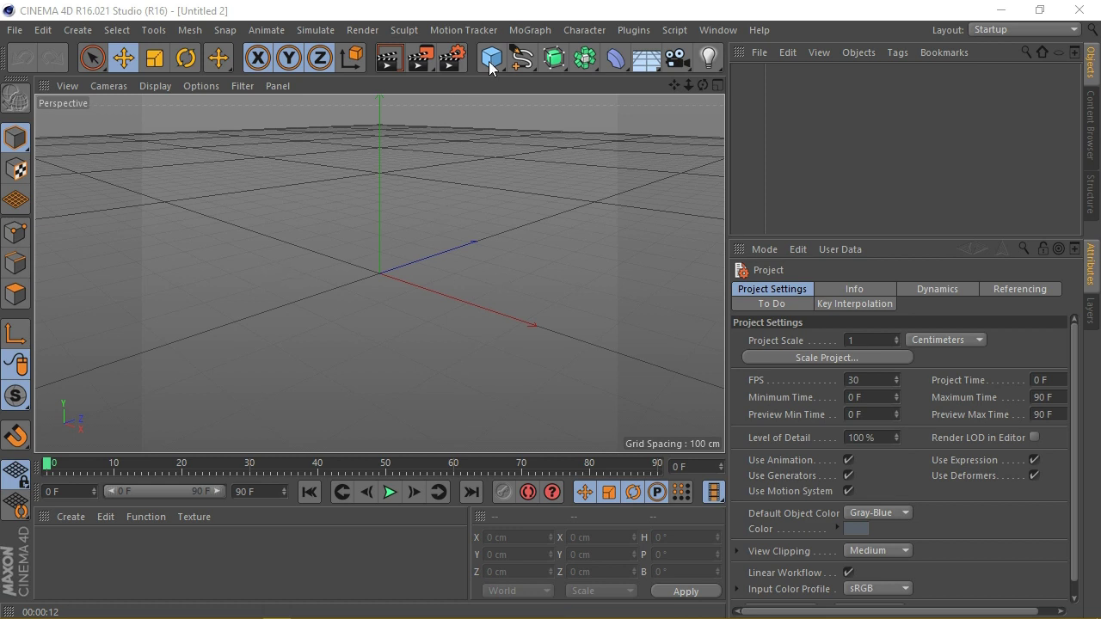
- Add a MoText object reading 'Bag' in the josephsophia font with Middle alignment
click(551, 29)
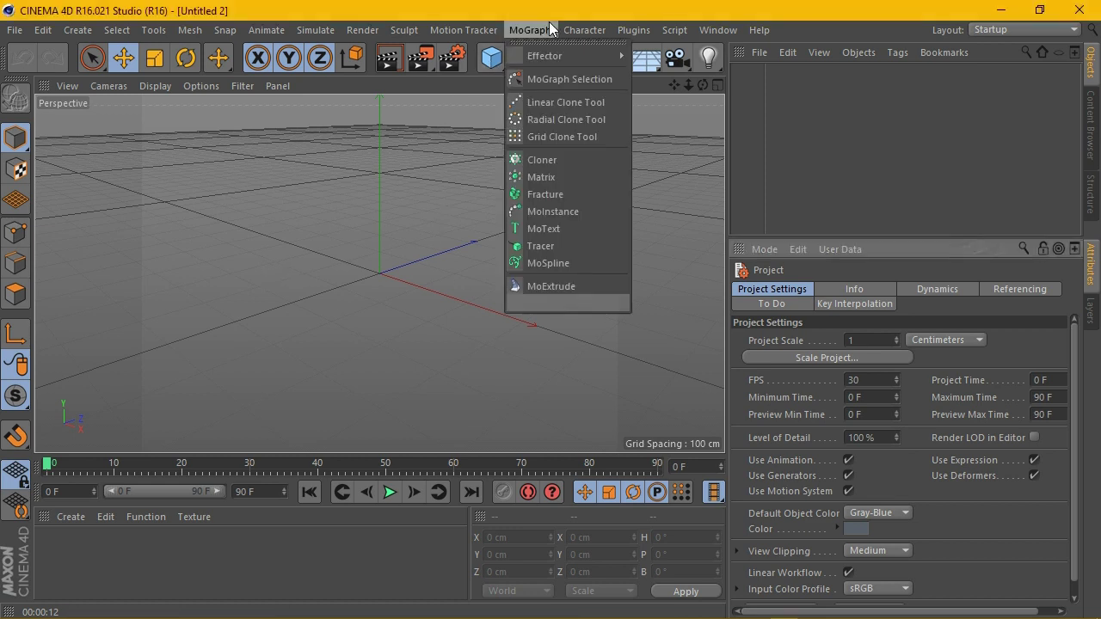
click(544, 229)
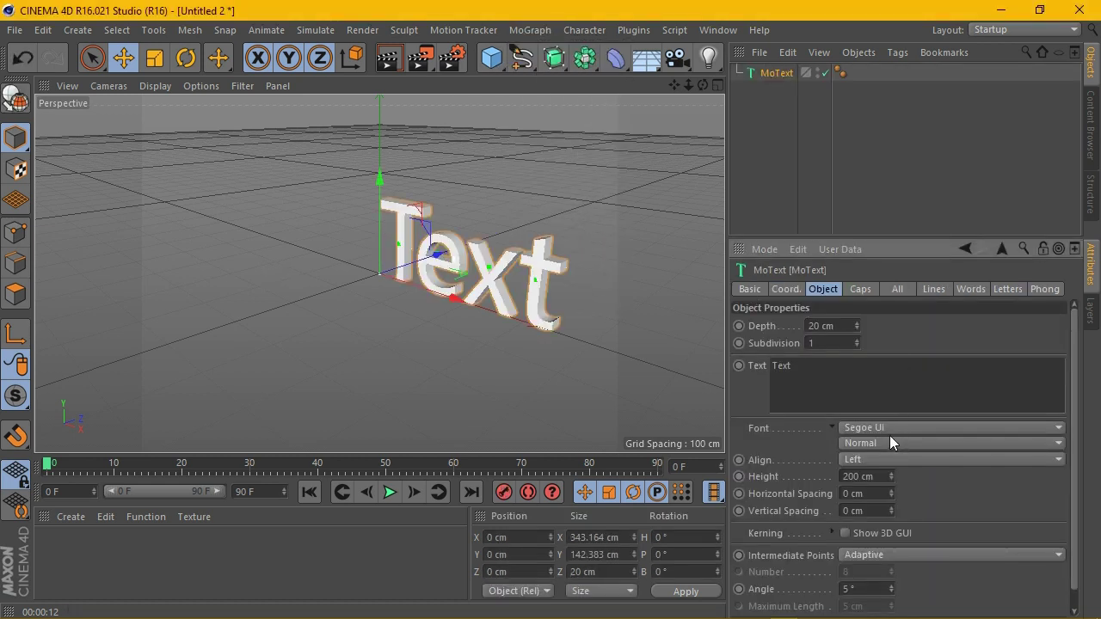
drag(850, 392, 712, 368)
click(842, 374)
text(Bag)
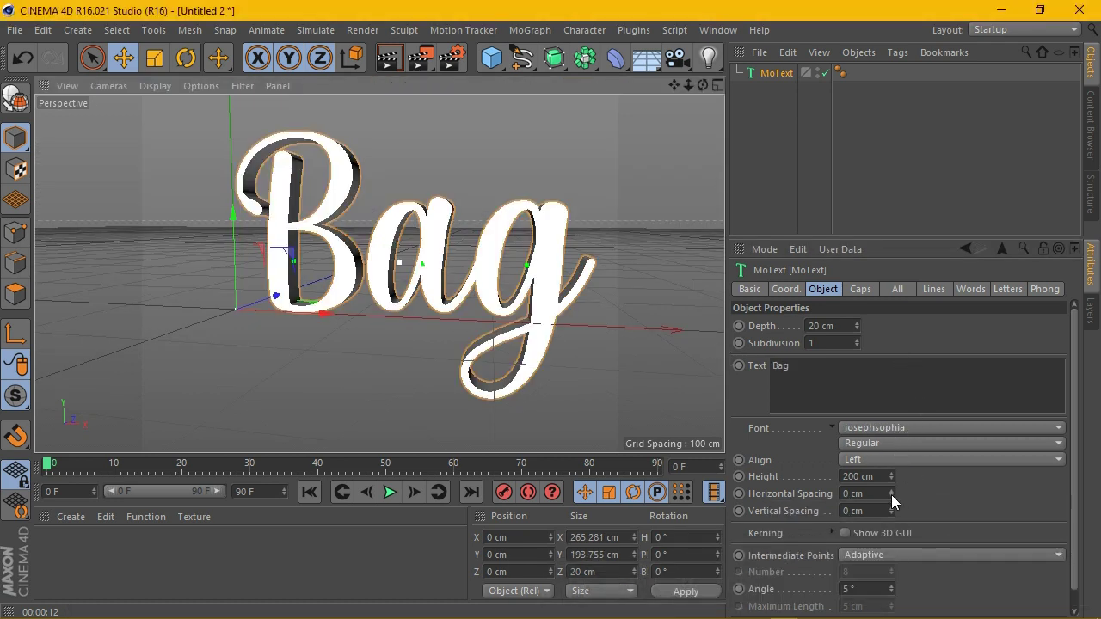
click(893, 552)
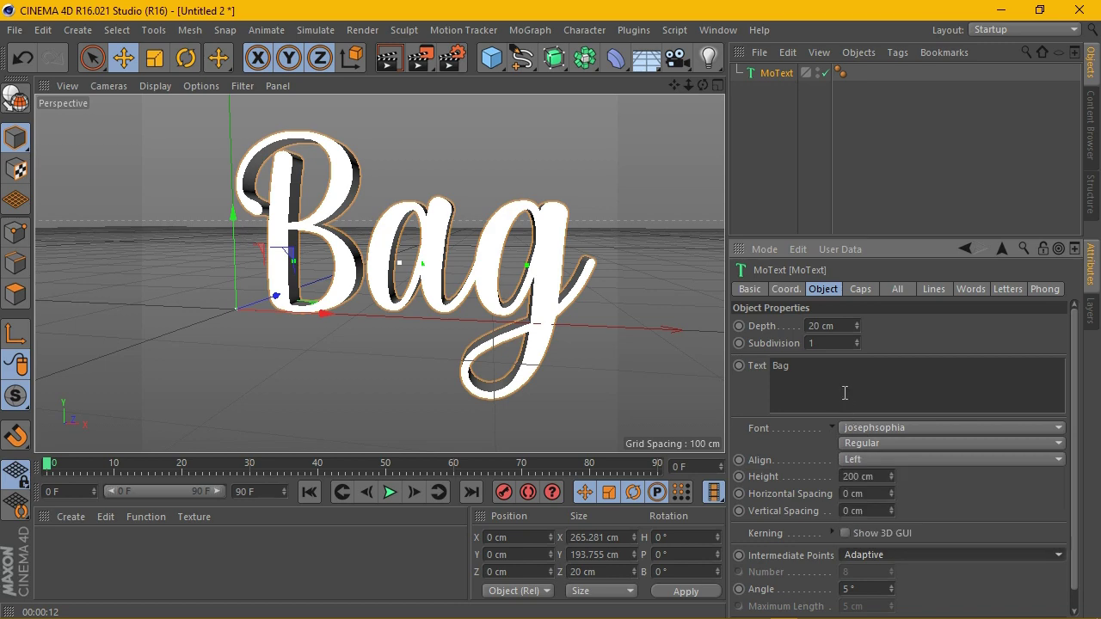
click(880, 456)
click(890, 477)
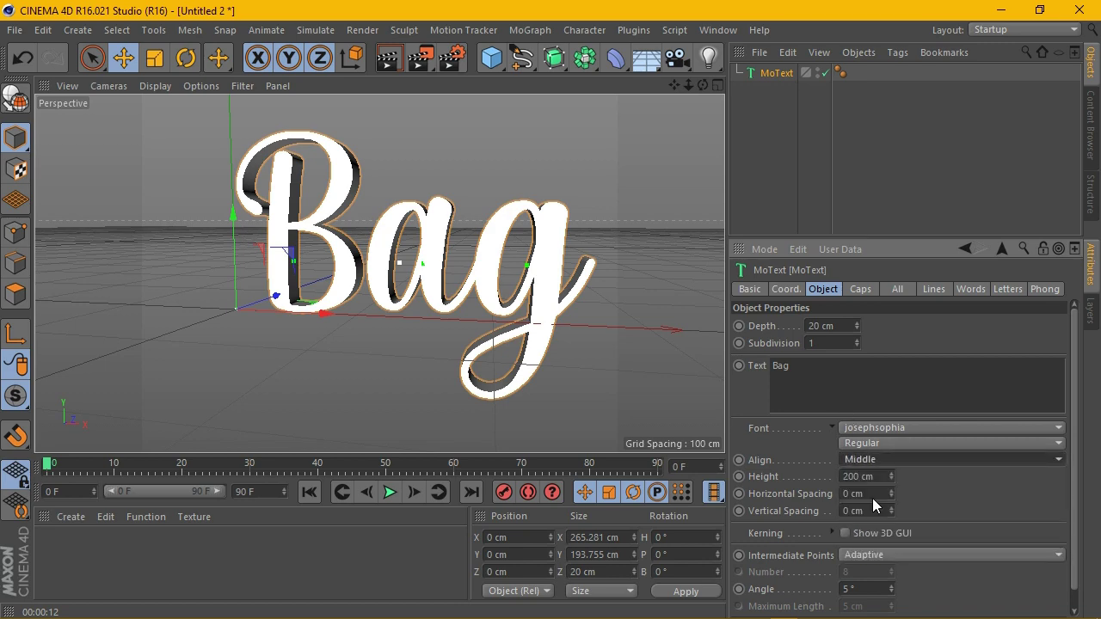
- Orbit to a front view and switch the display to Gouraud Shading (Lines)
drag(702, 84, 704, 83)
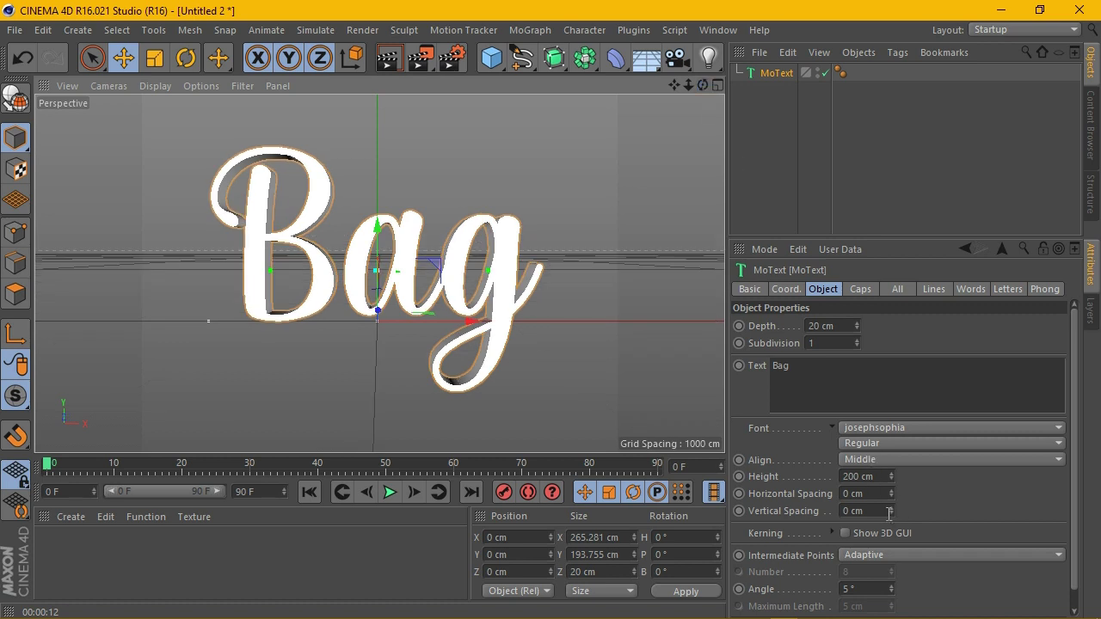
click(108, 86)
click(166, 129)
scroll(416, 262, up, 2)
scroll(416, 263, up, 2)
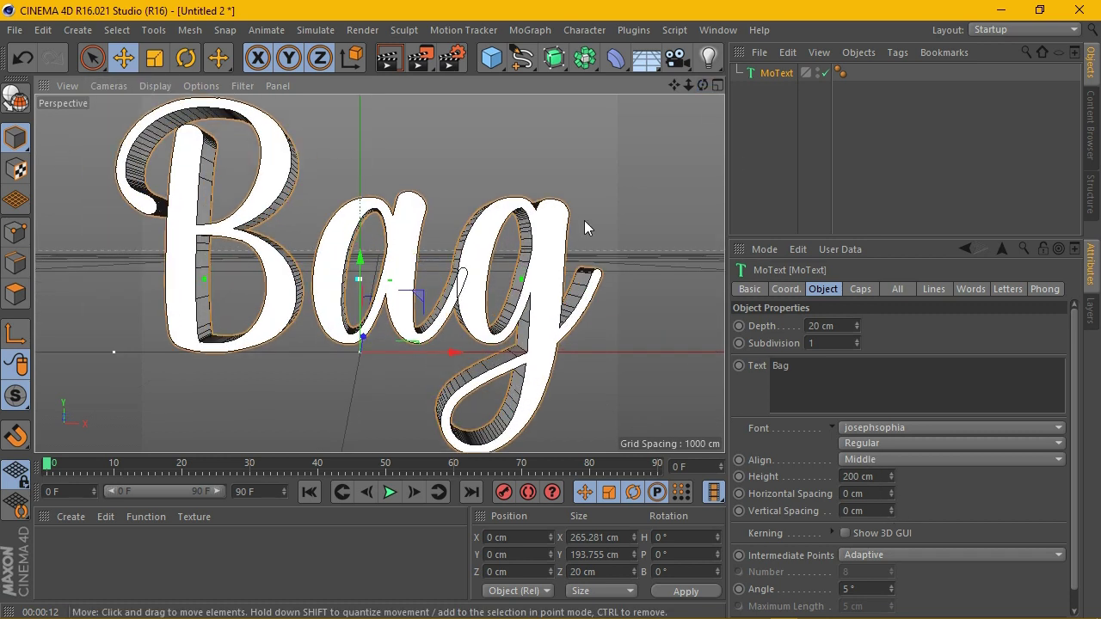
- Set the MoText Intermediate Points to Subdivided, Angle 90° and Maximum Length 25 cm
click(924, 554)
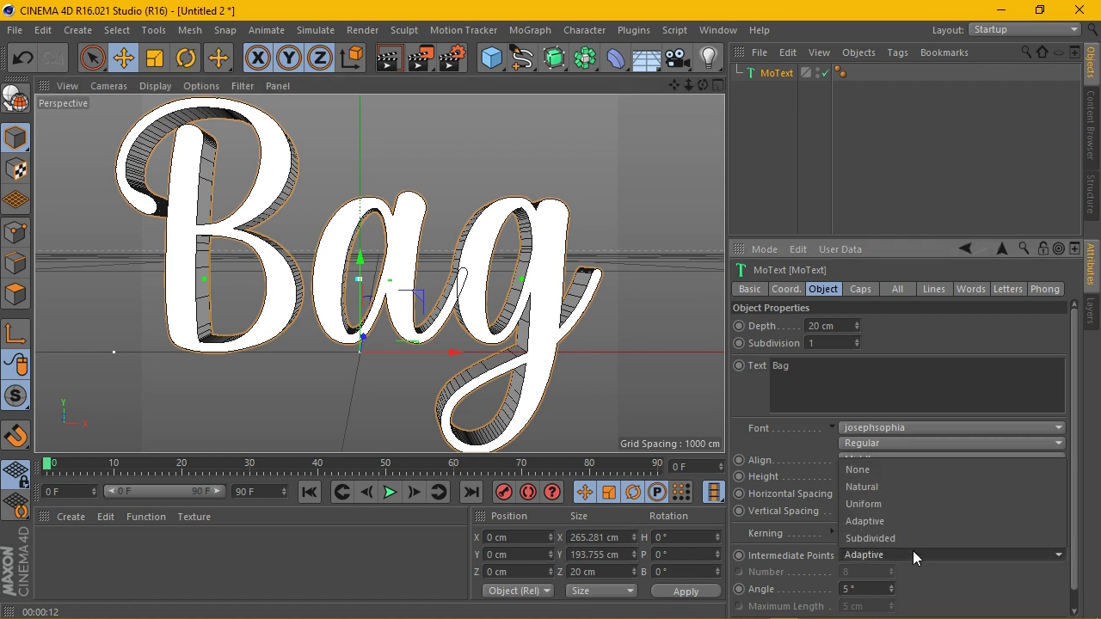
click(908, 543)
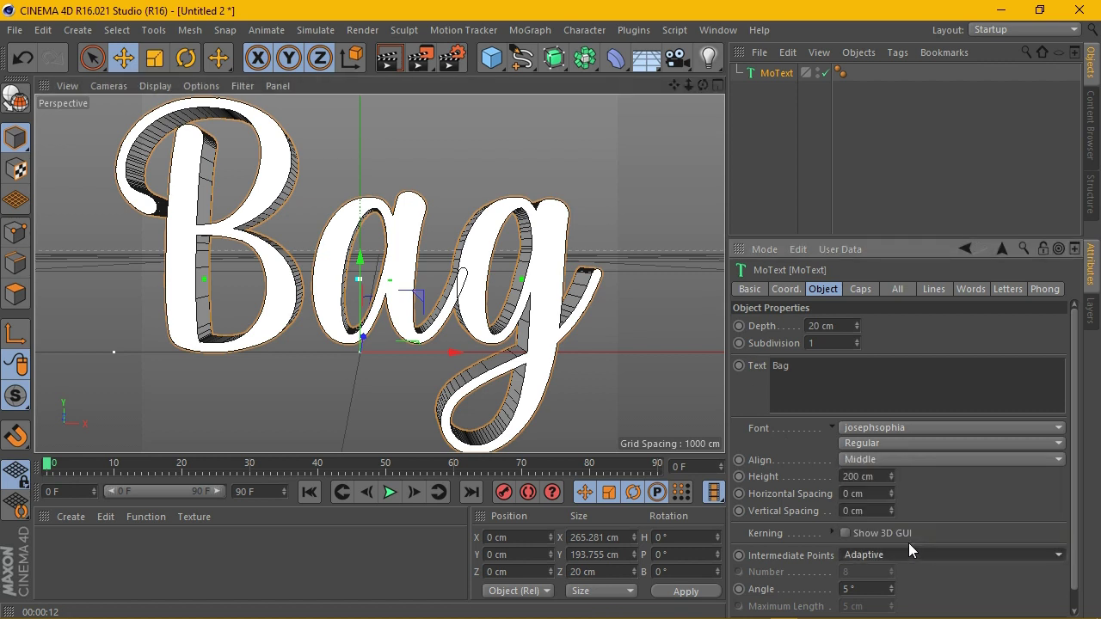
double_click(860, 589)
text(8)
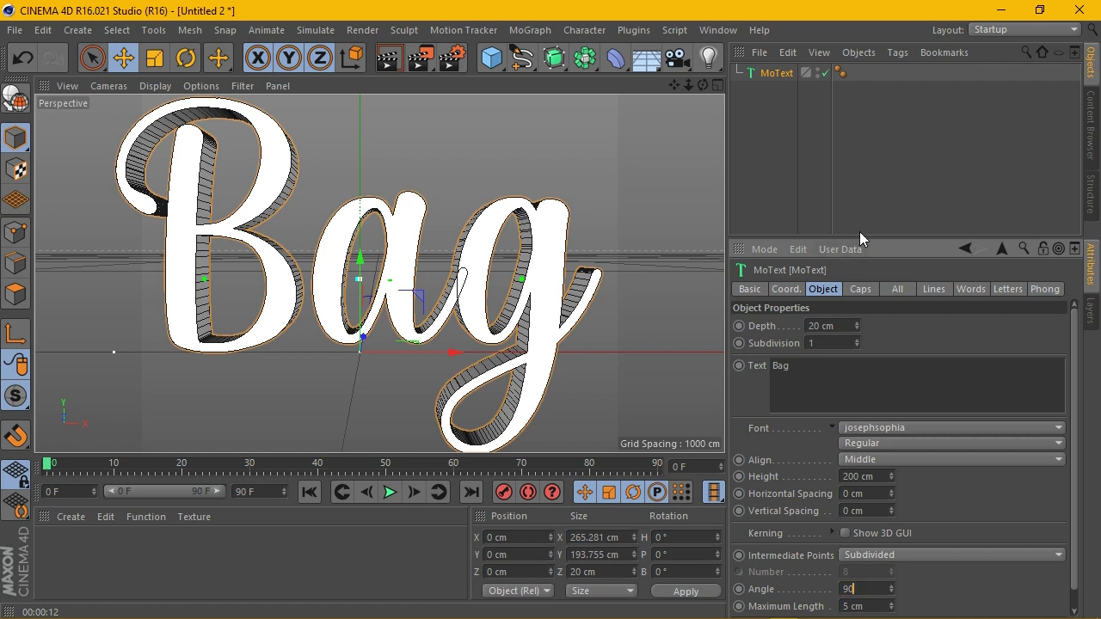
drag(858, 231, 859, 172)
double_click(853, 548)
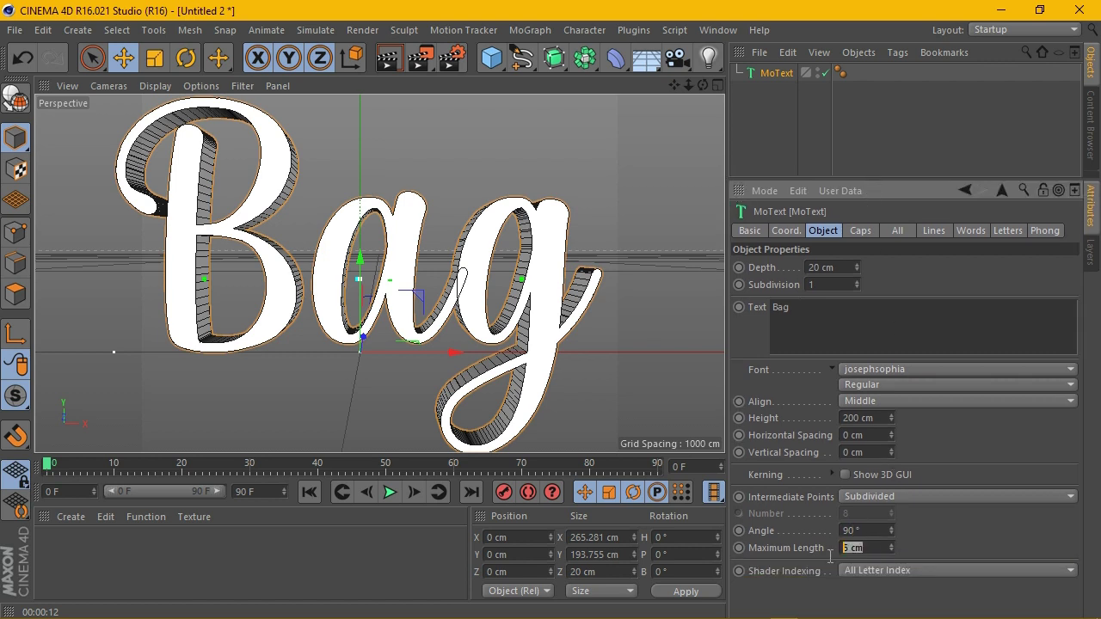
key(Return)
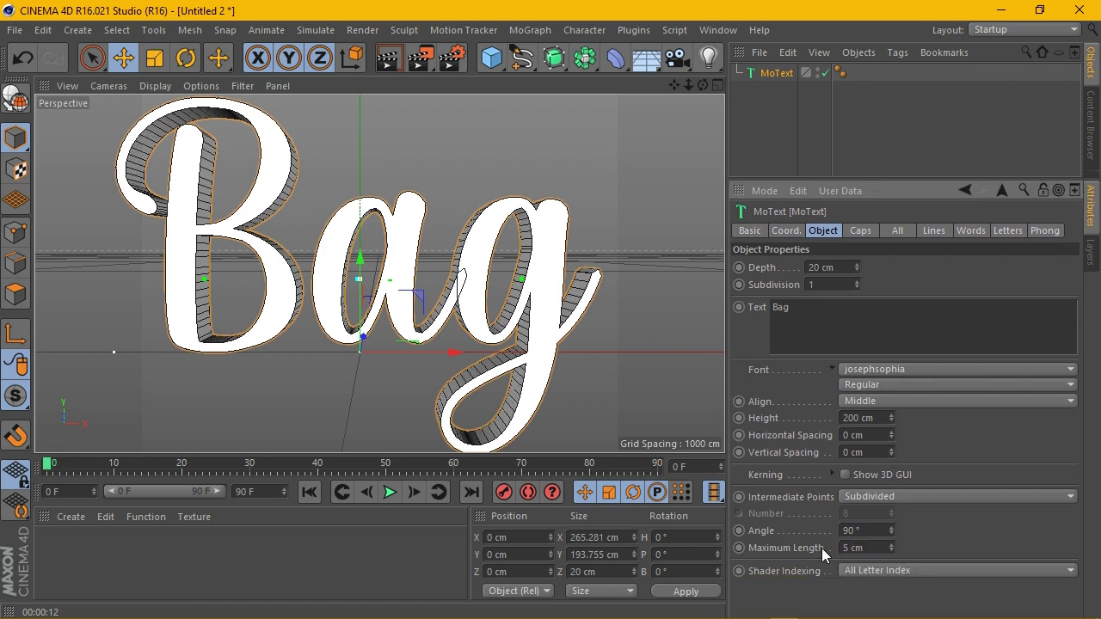
double_click(858, 548)
text(25)
key(Return)
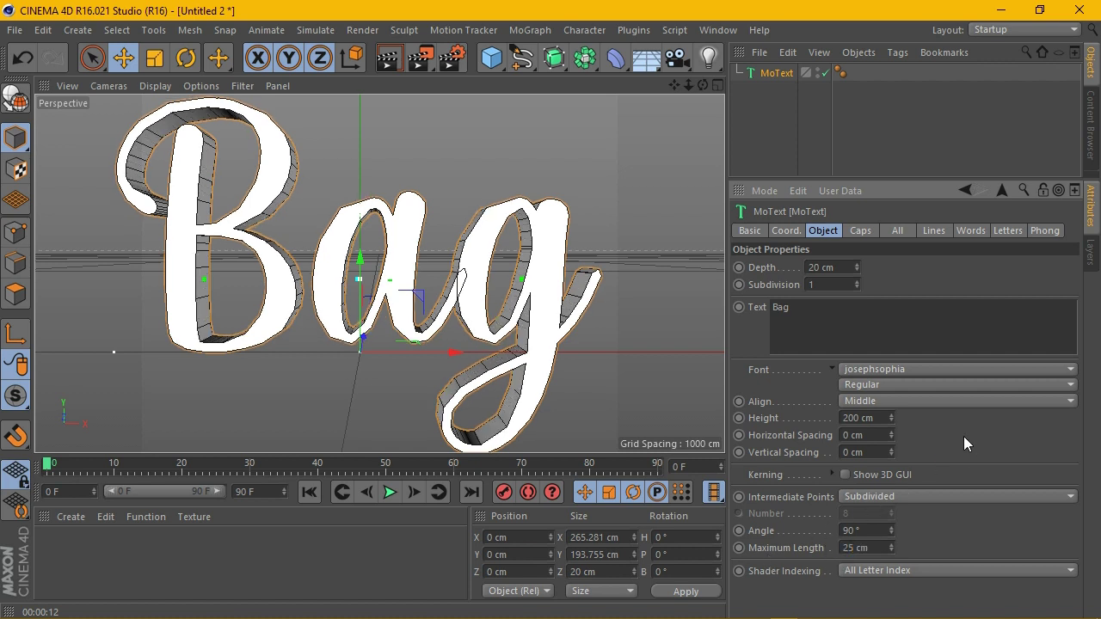
- Give the text Fillet Caps at both Start and End with 6 cm radius
click(868, 230)
click(916, 266)
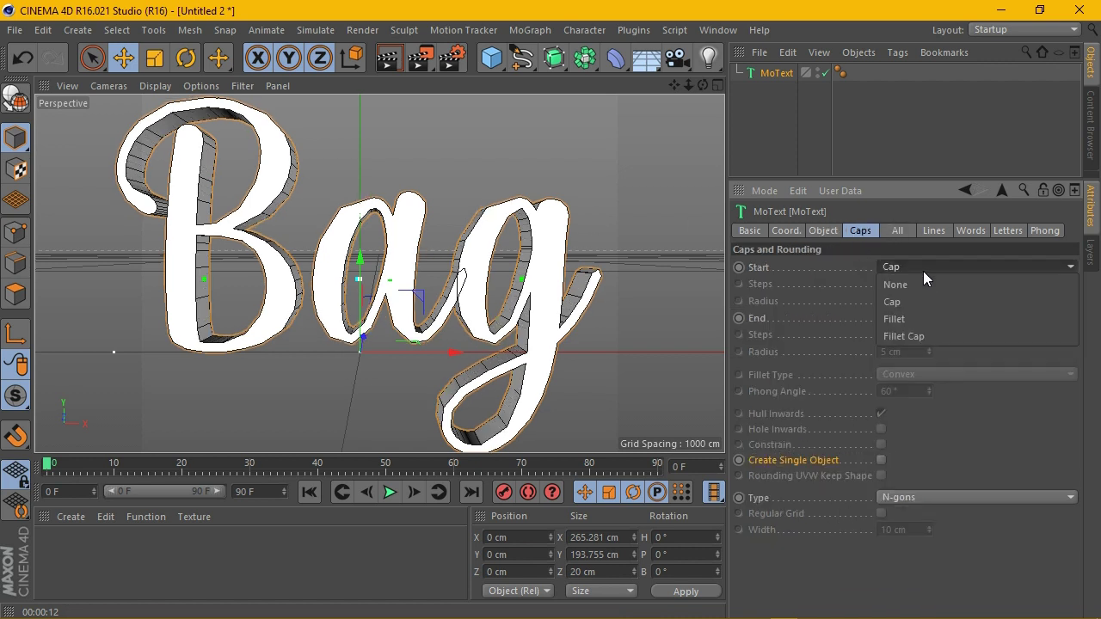
click(924, 296)
click(923, 317)
click(926, 384)
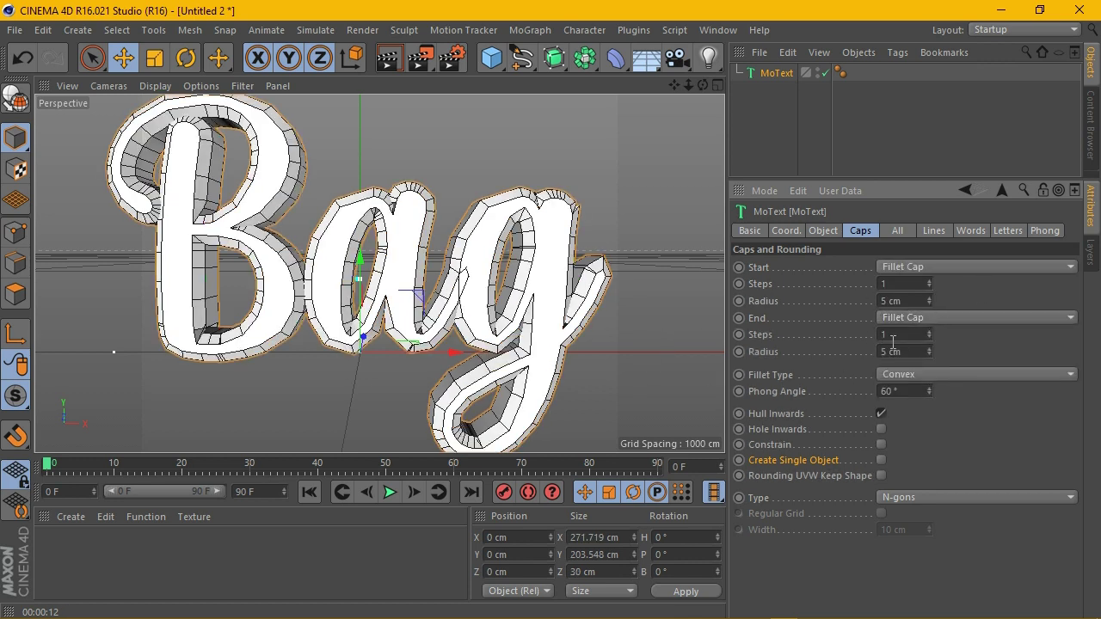
drag(931, 307, 931, 328)
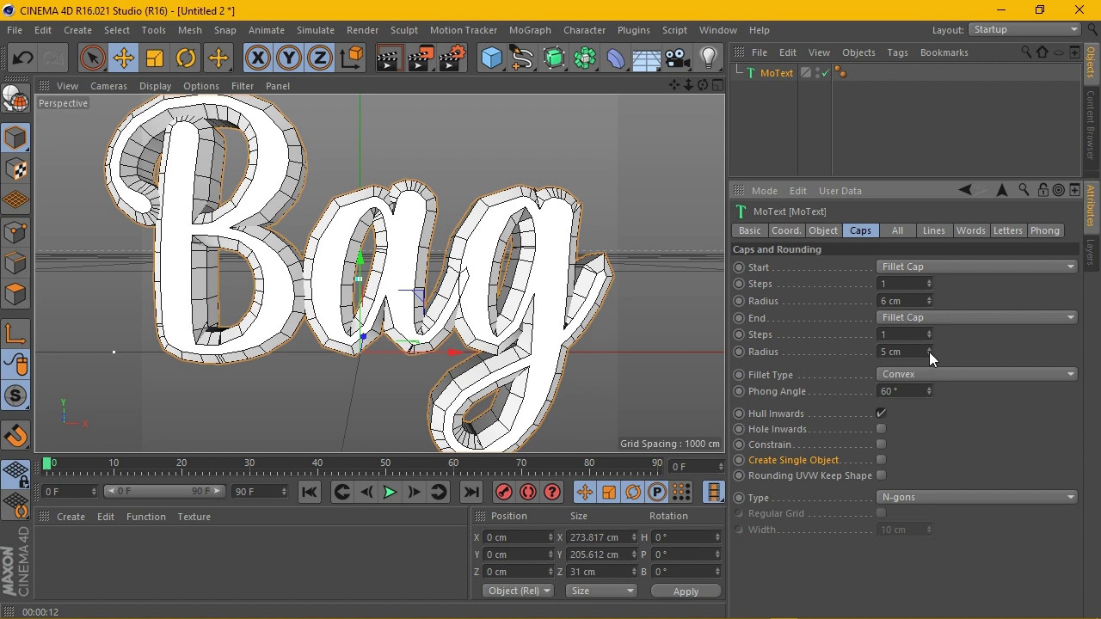
click(928, 348)
- Build the caps from Quadrangles and set horizontal spacing to 1 cm
click(936, 499)
click(917, 526)
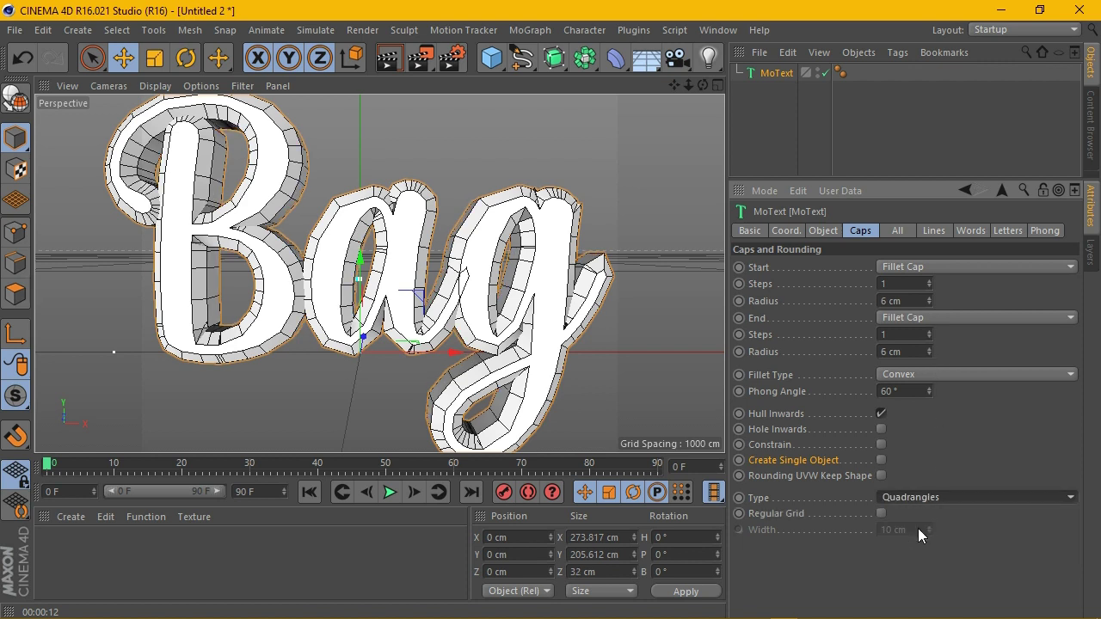
click(819, 230)
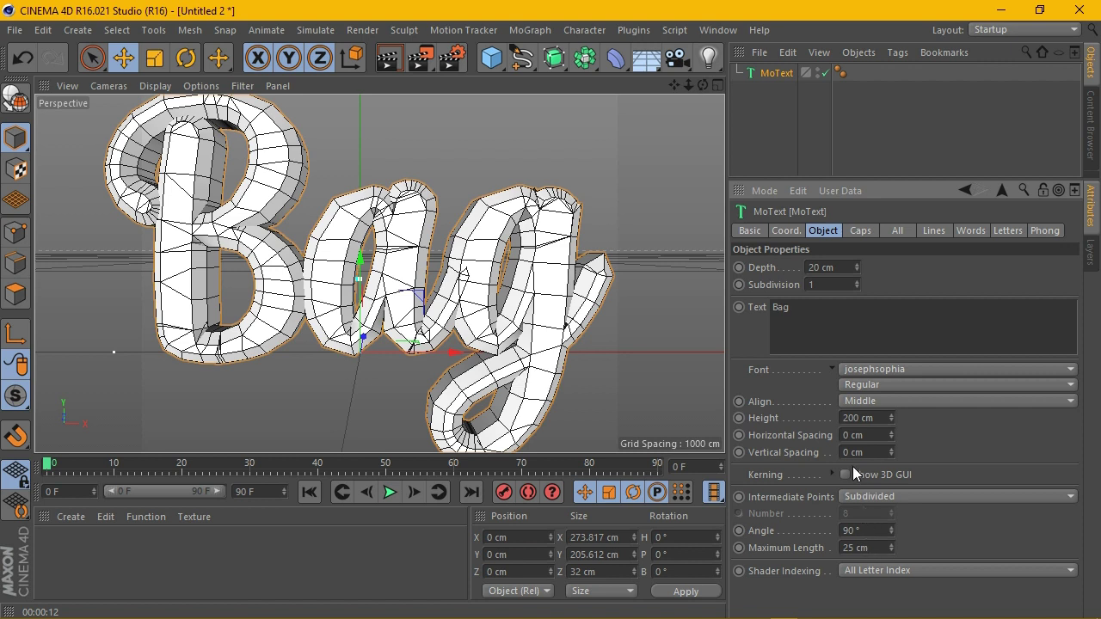
click(890, 431)
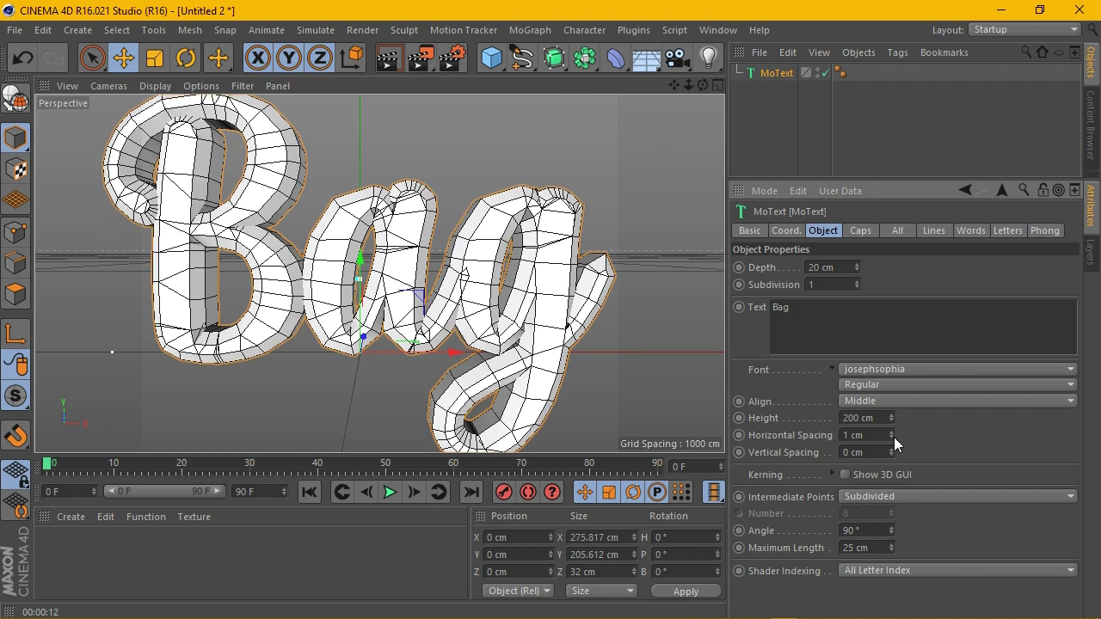
- Set horizontal spacing to 2 cm and nest the MoText inside a new Connect object
click(889, 431)
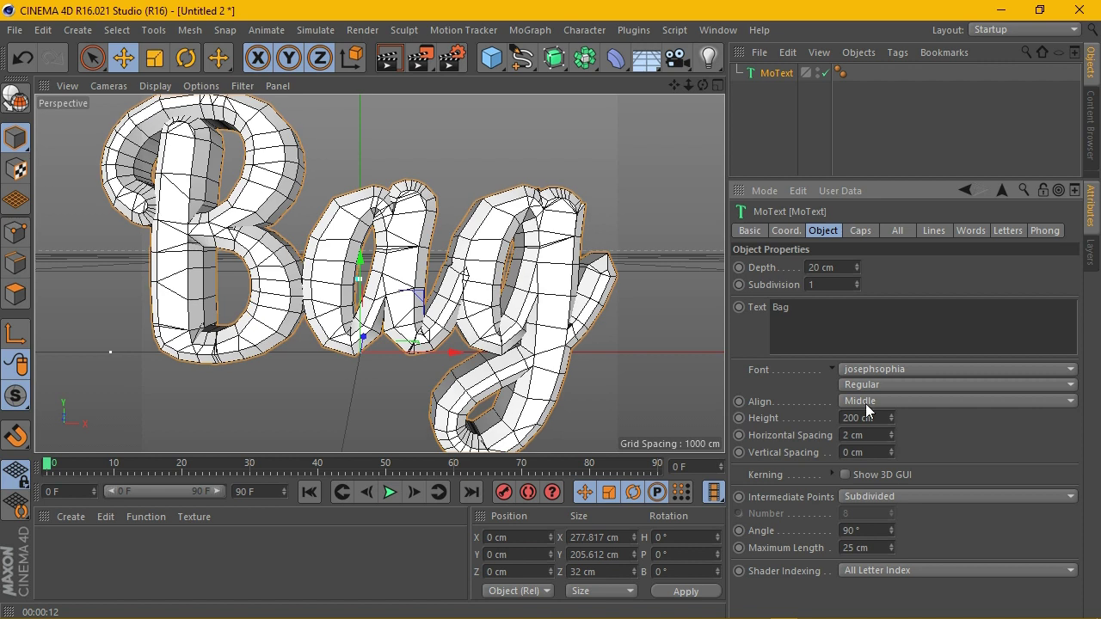
click(554, 57)
click(584, 57)
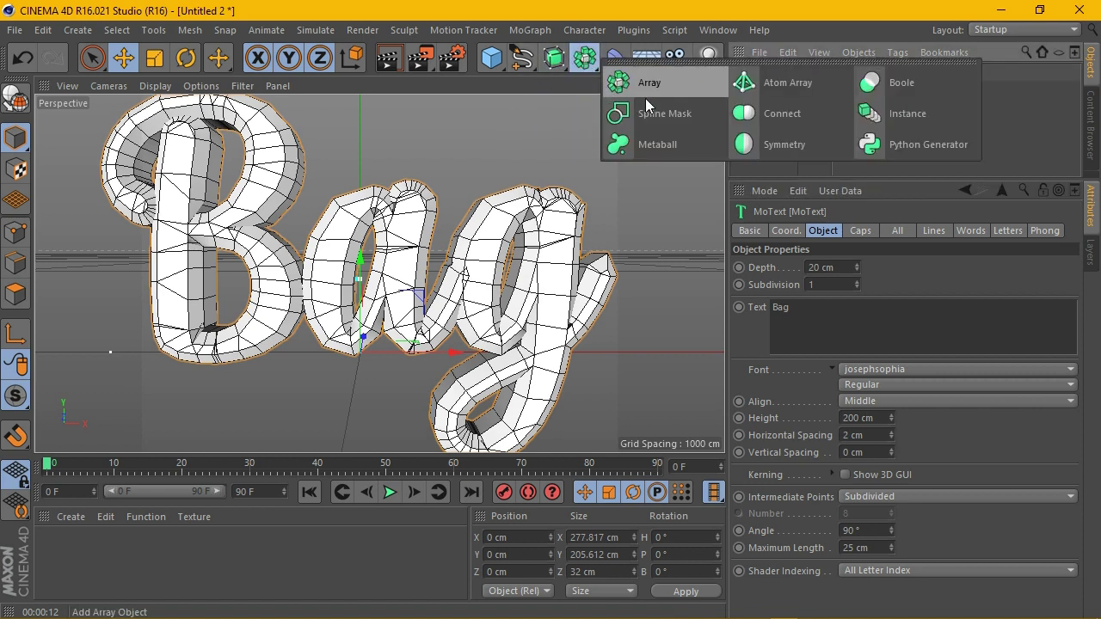
alt+click(806, 118)
click(779, 91)
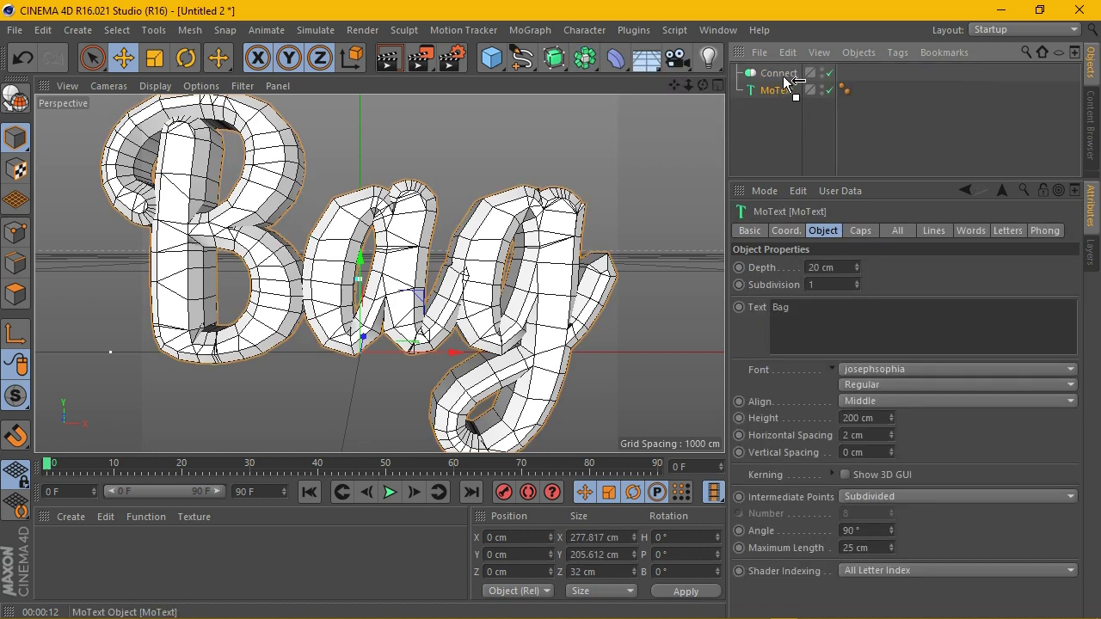
drag(776, 90, 778, 74)
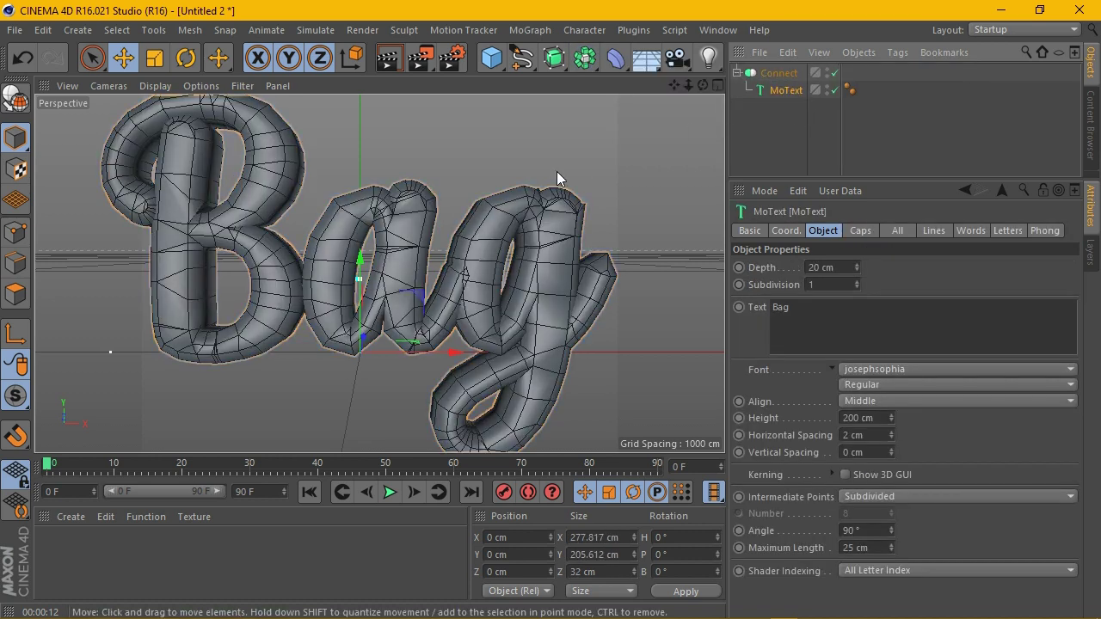
- Put the Connect under a new Subdivision Surface, frame the smoothed text and preview the render
click(555, 58)
click(644, 80)
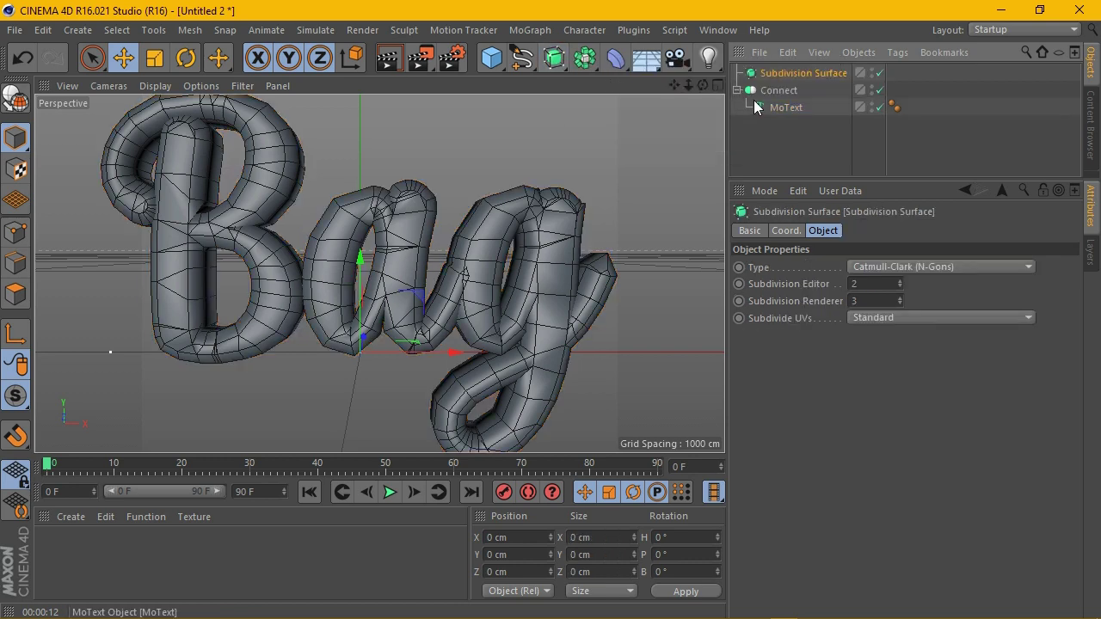
drag(778, 90, 774, 76)
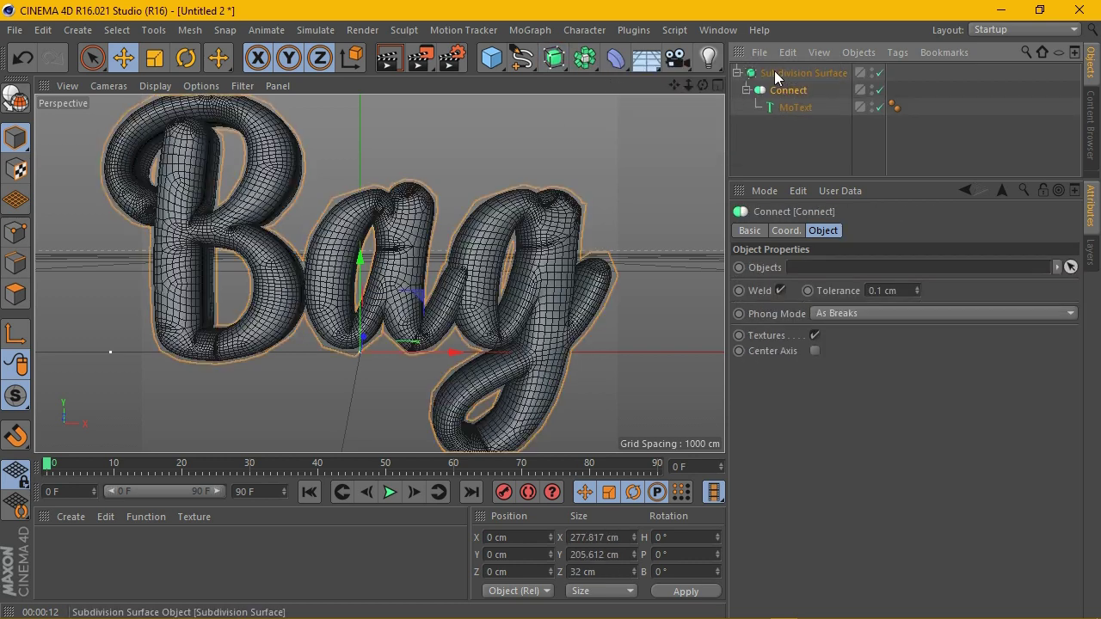
key(h)
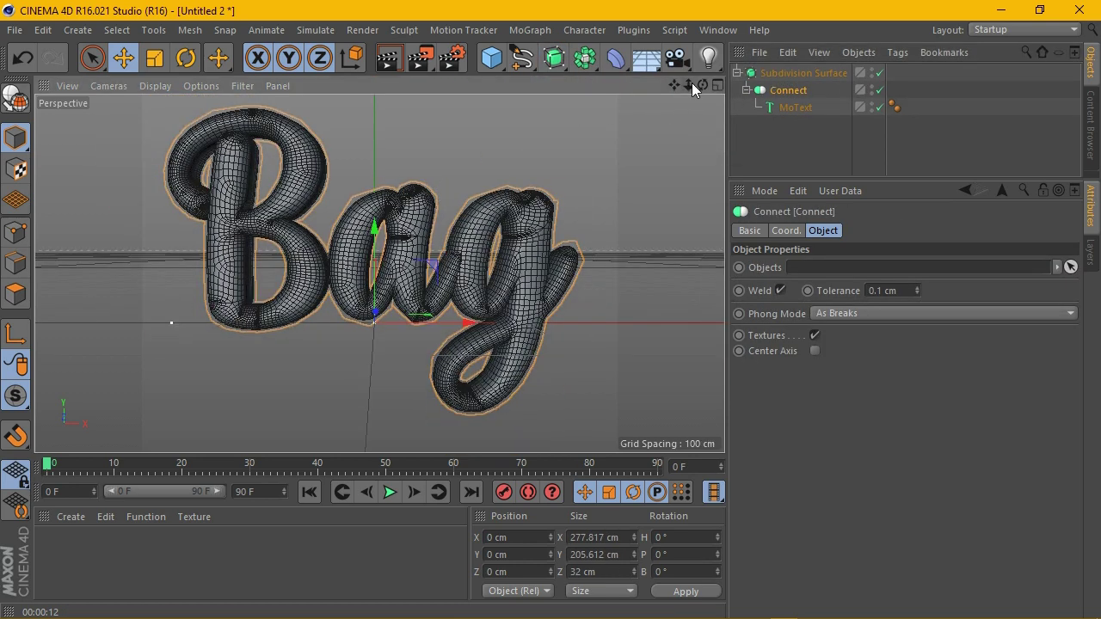
drag(691, 83, 431, 174)
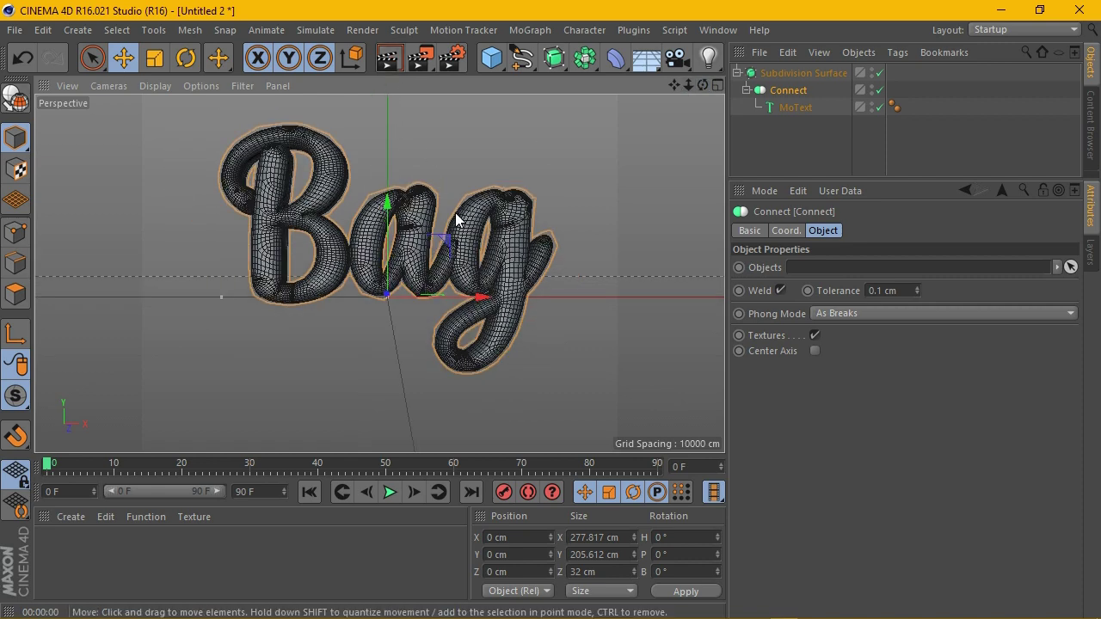
key(ctrl+r)
- Apply the HDV/HDTV 720 25 output preset (1280 × 720, 25 fps) in Render Settings
click(450, 57)
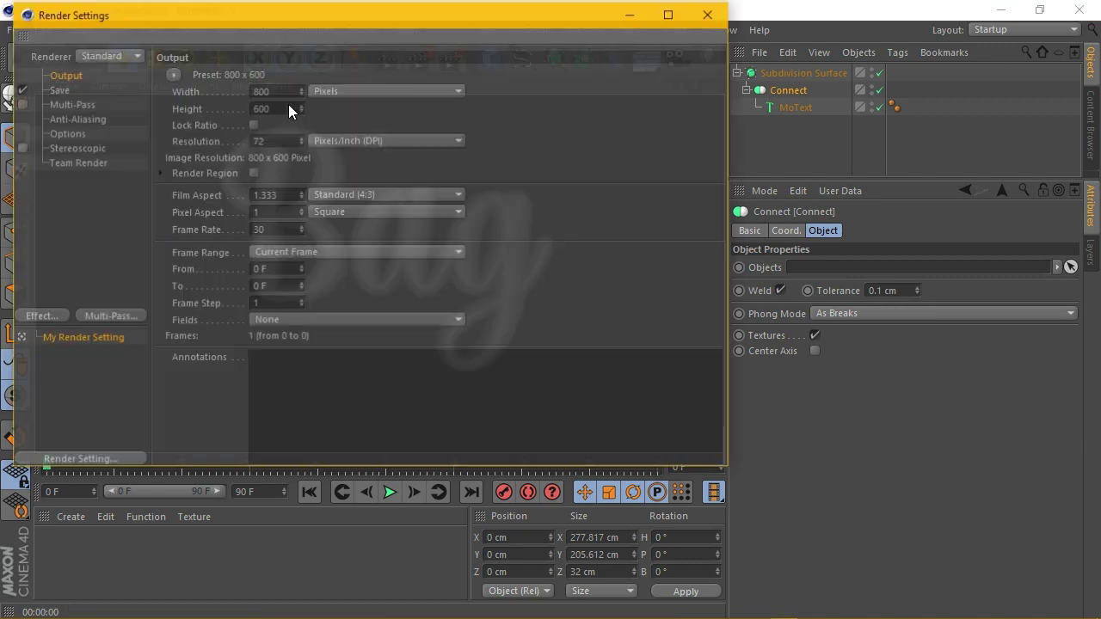
click(174, 75)
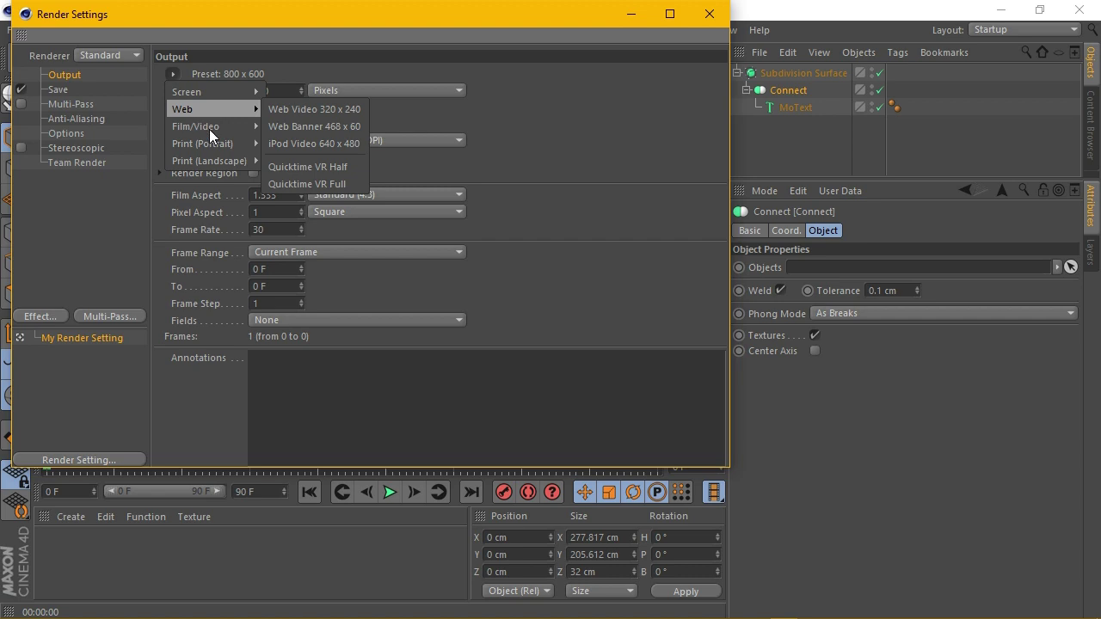
mouse_move(196, 126)
click(380, 332)
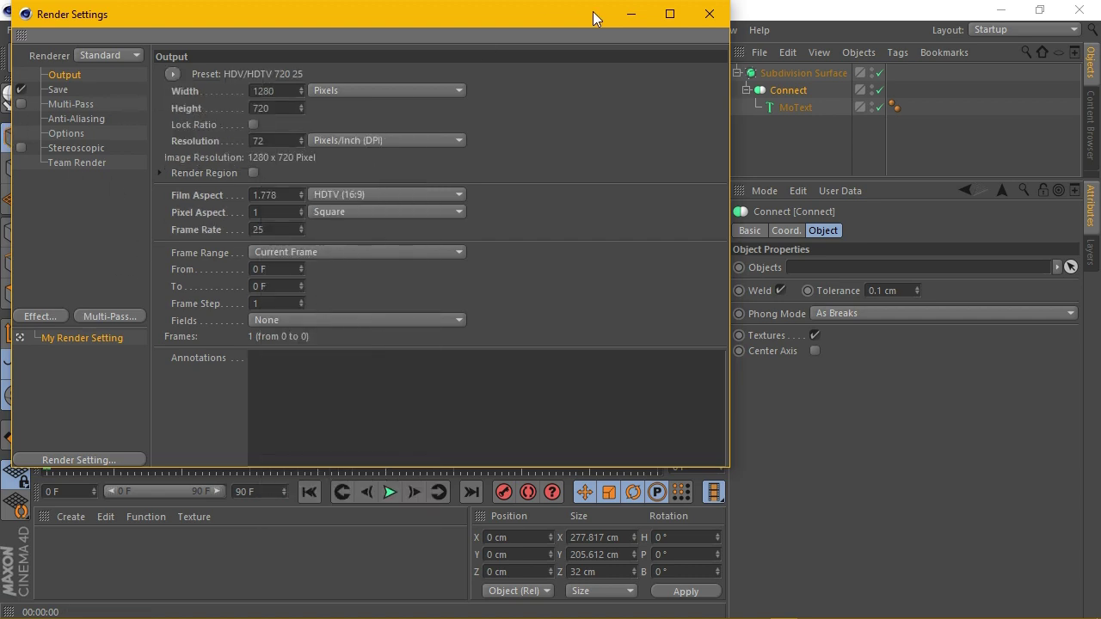
click(709, 13)
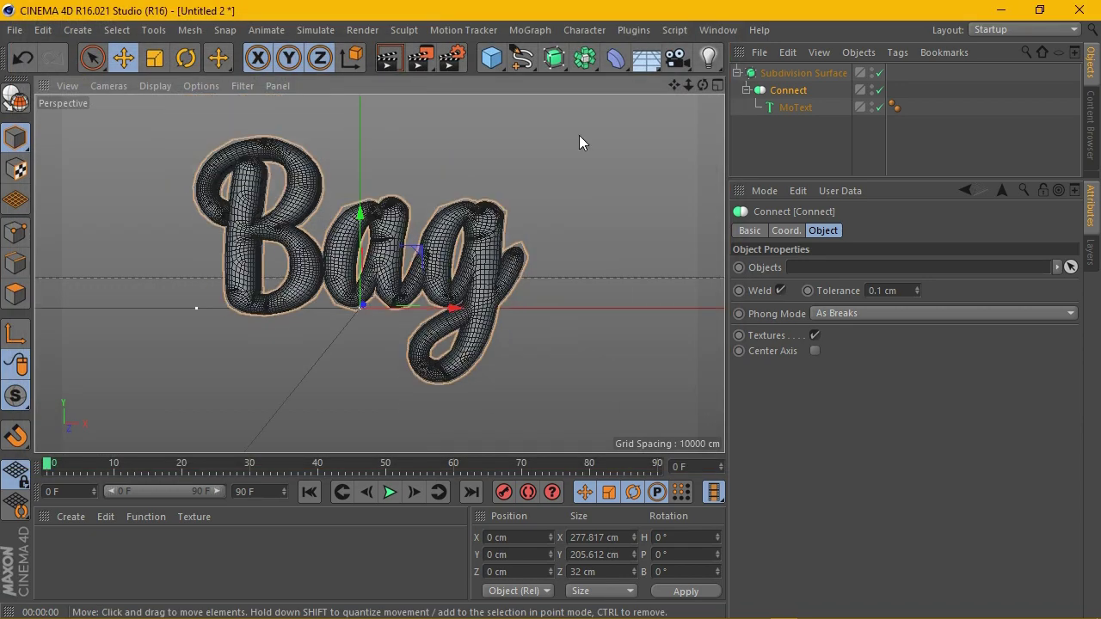
- Add a Plane facing -Z, about 1142 × 1045 cm, as a backdrop behind the text
drag(702, 84, 688, 90)
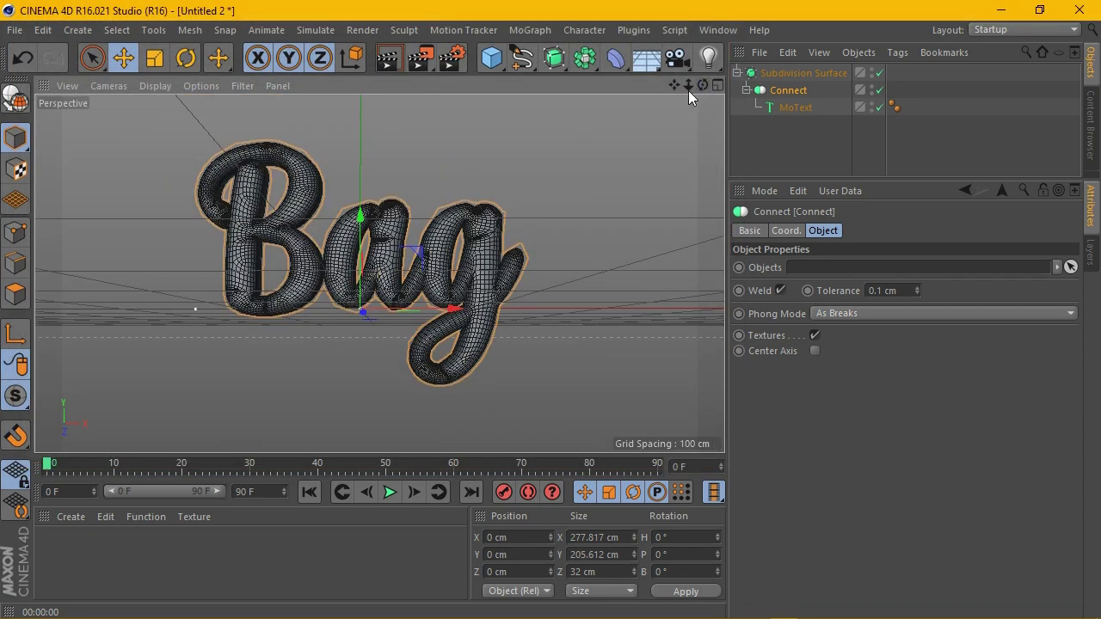
click(497, 62)
click(647, 110)
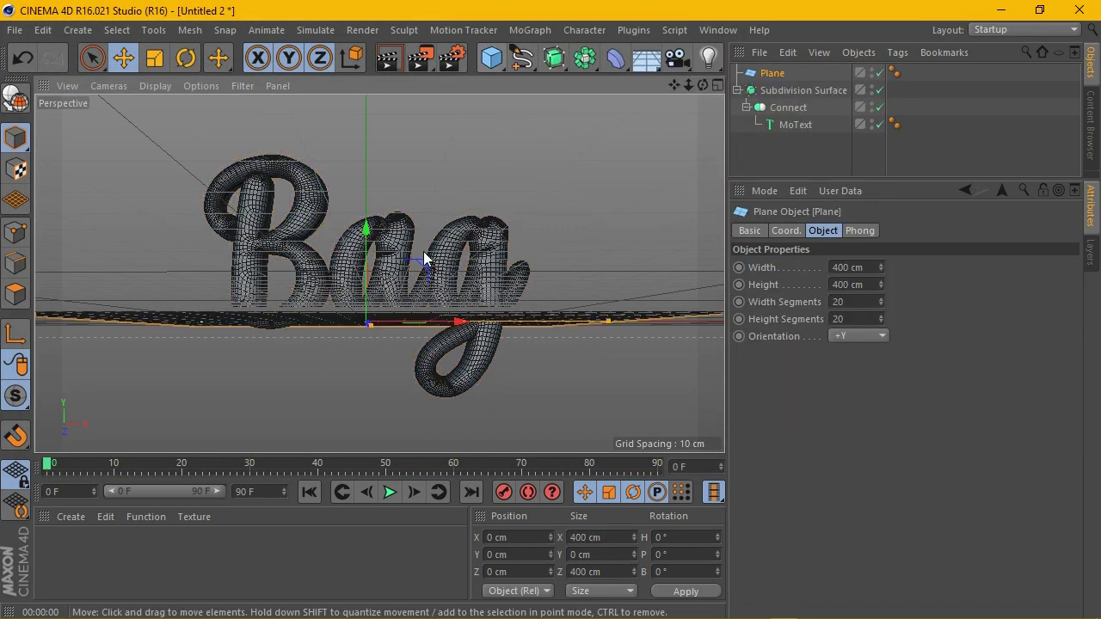
click(856, 336)
click(864, 436)
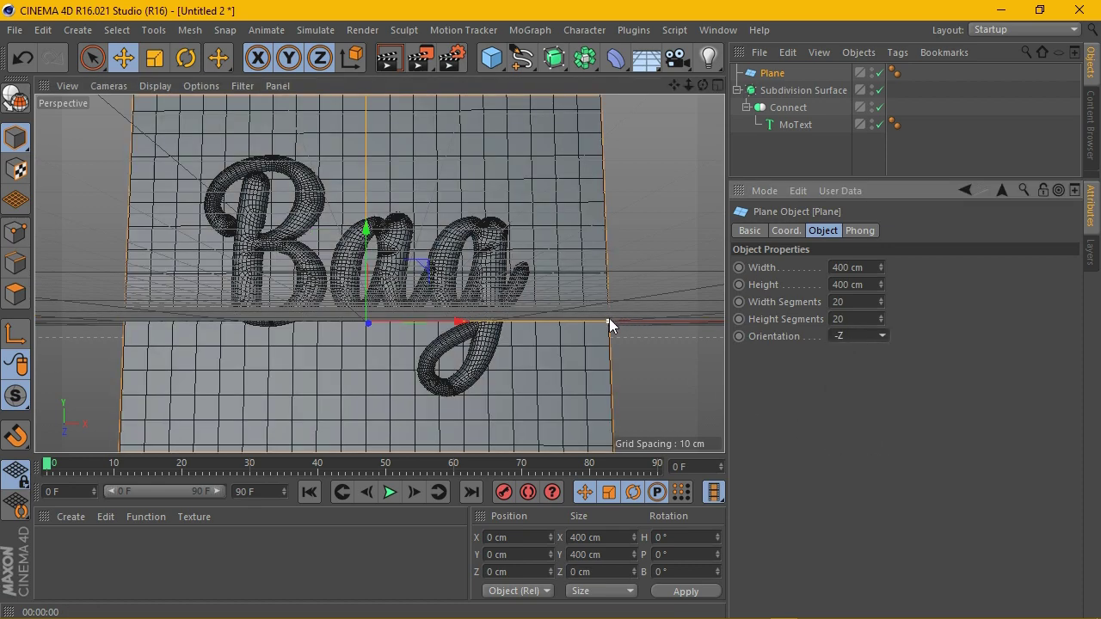
drag(609, 323, 718, 324)
scroll(454, 248, down, 3)
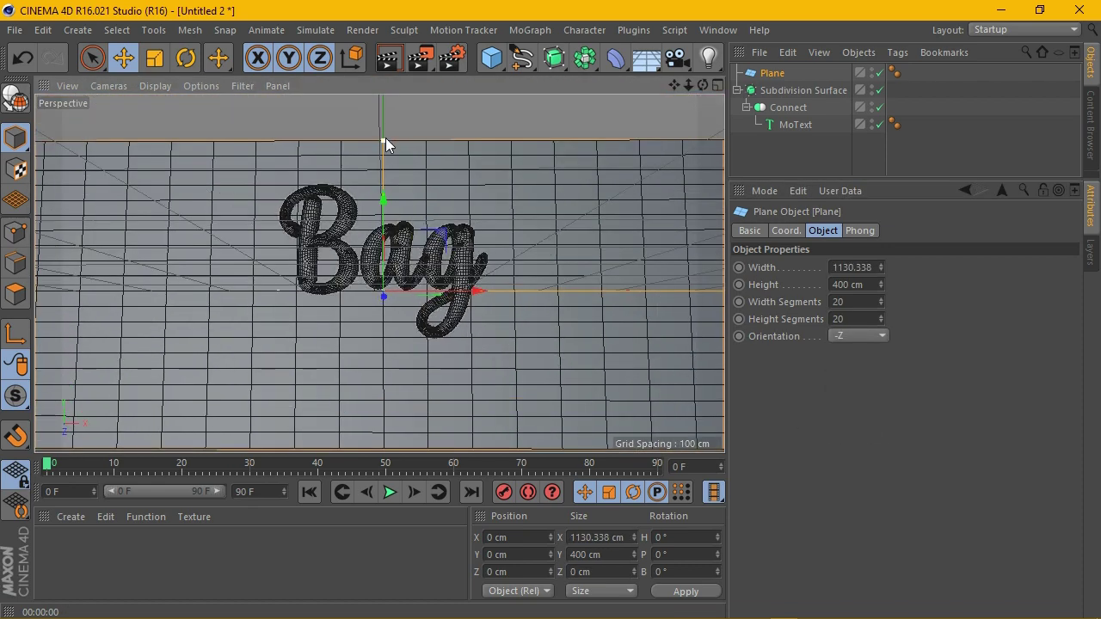
drag(385, 142, 385, 35)
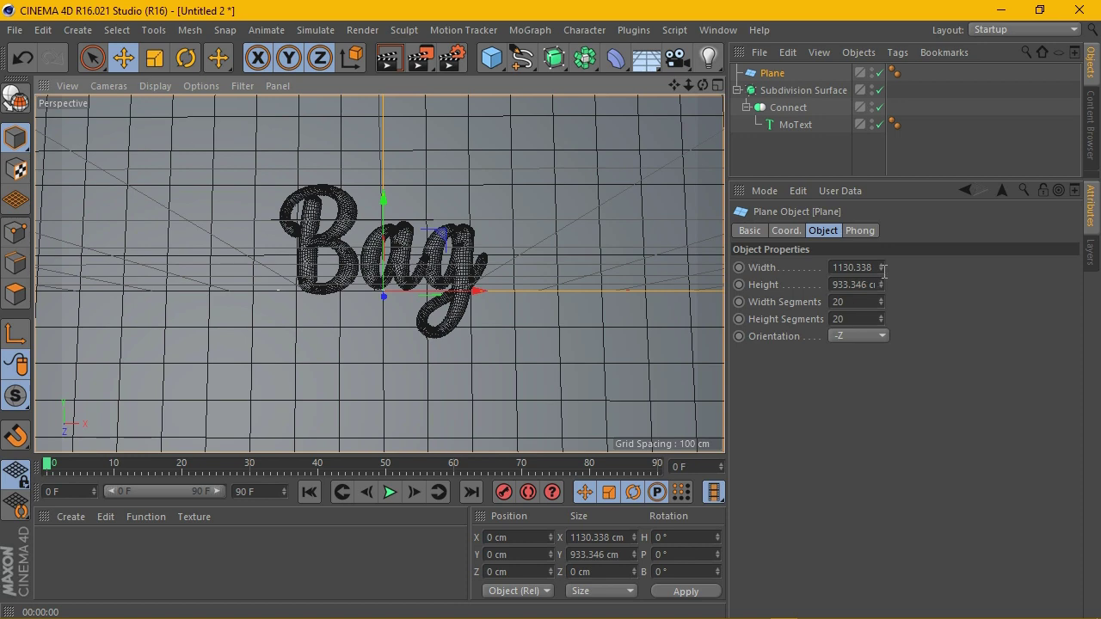
drag(881, 267, 882, 288)
scroll(399, 242, up, 3)
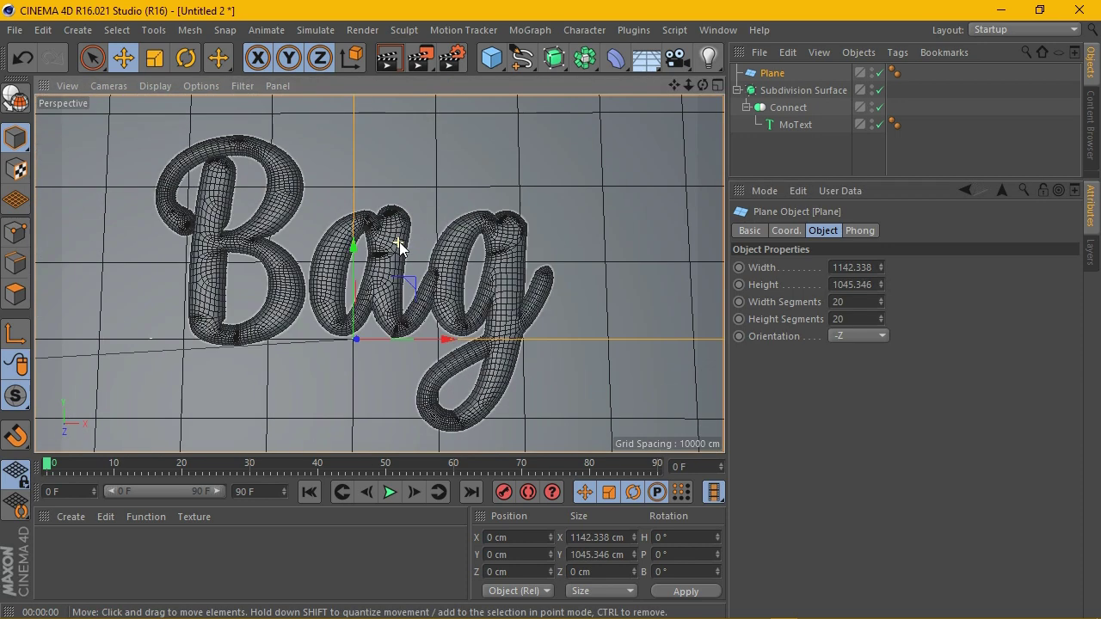
- Push the backdrop plane back 70.531 cm along Z and render a preview
click(717, 85)
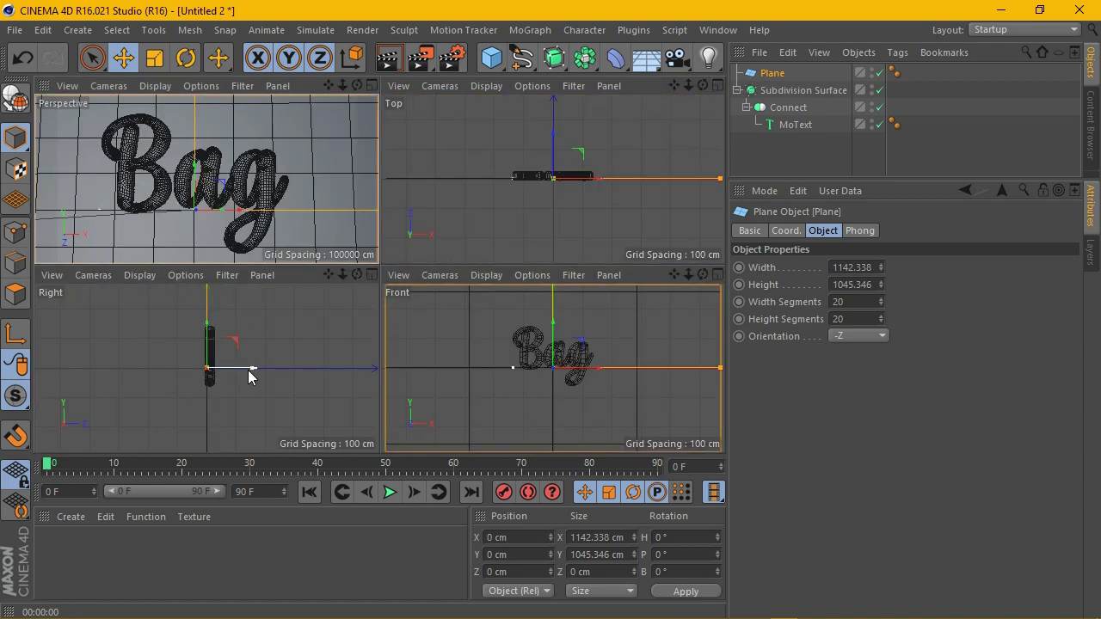
drag(249, 376, 272, 375)
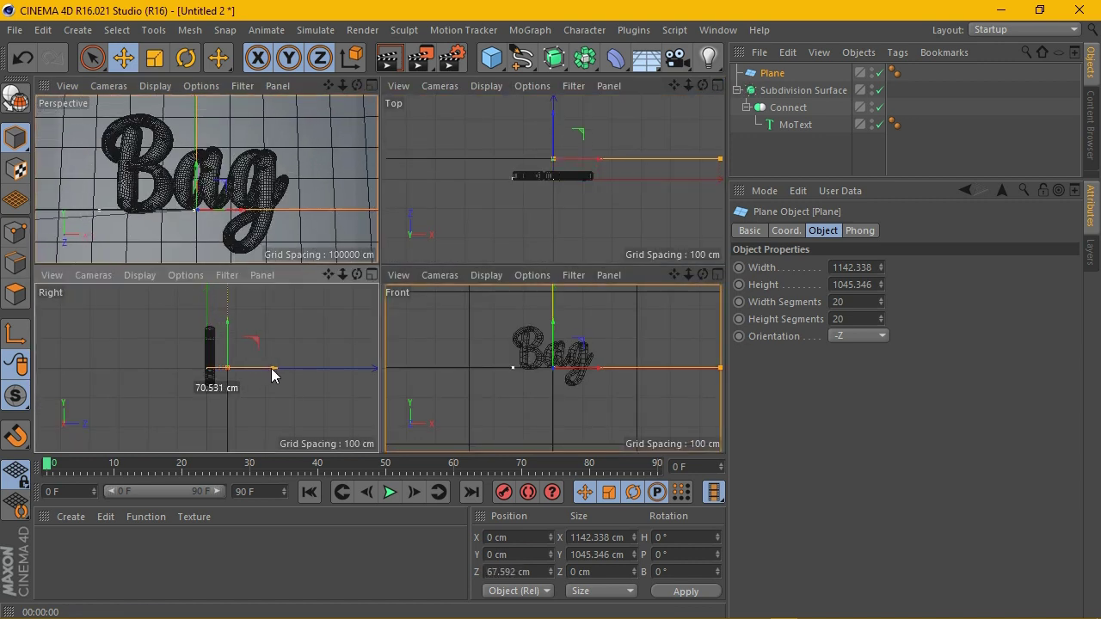
scroll(226, 344, up, 3)
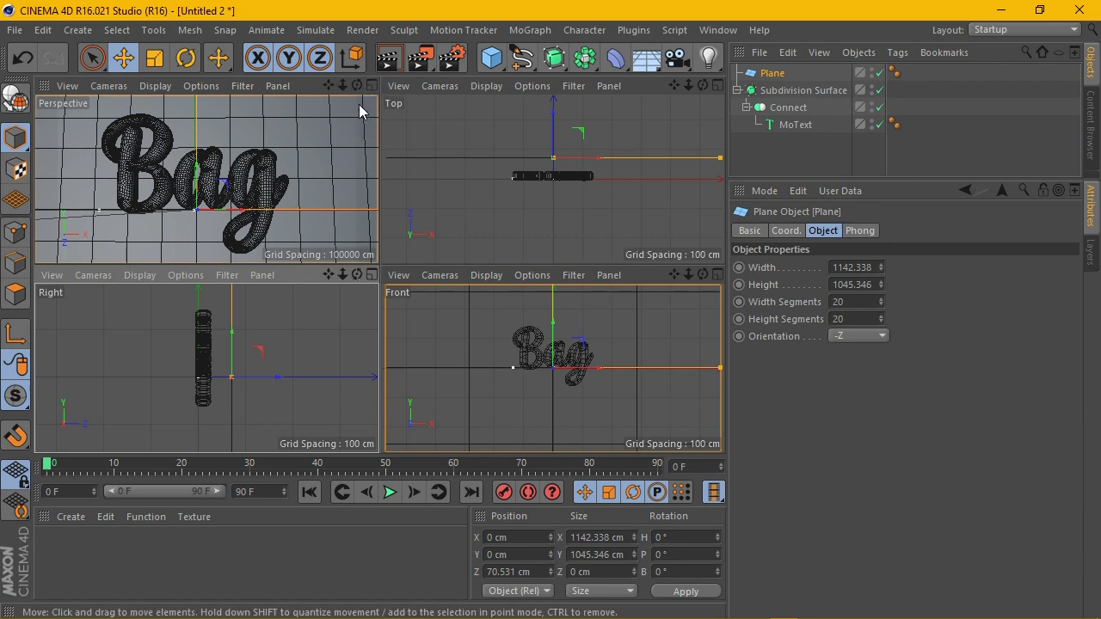
mouse_move(357, 85)
mouse_down()
mouse_move(206, 179)
mouse_move(172, 164)
mouse_up()
click(372, 85)
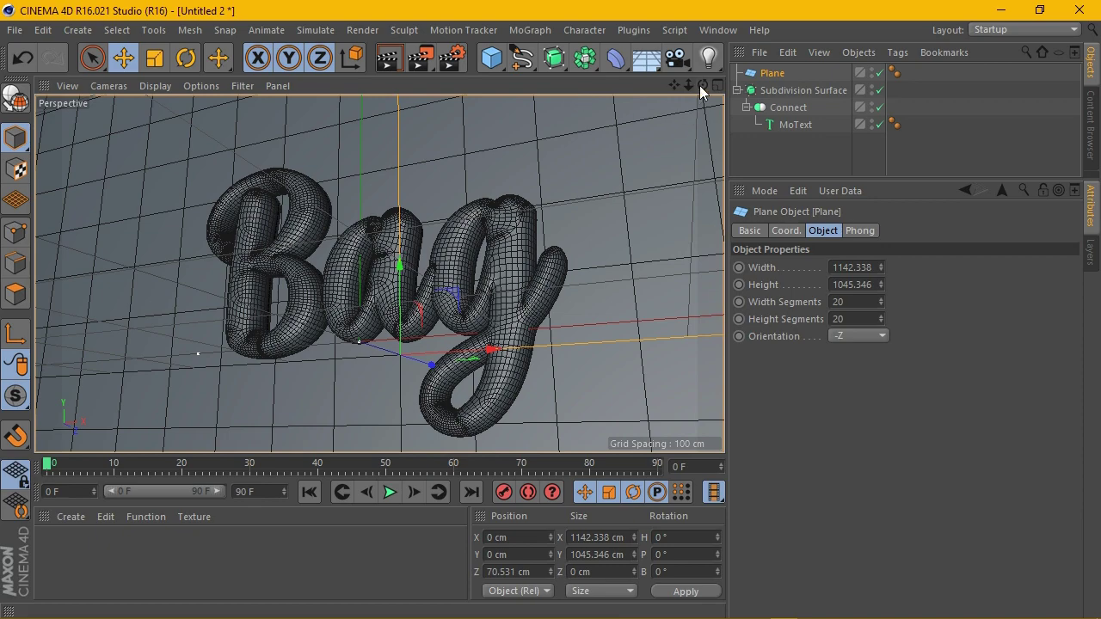
drag(699, 85, 463, 234)
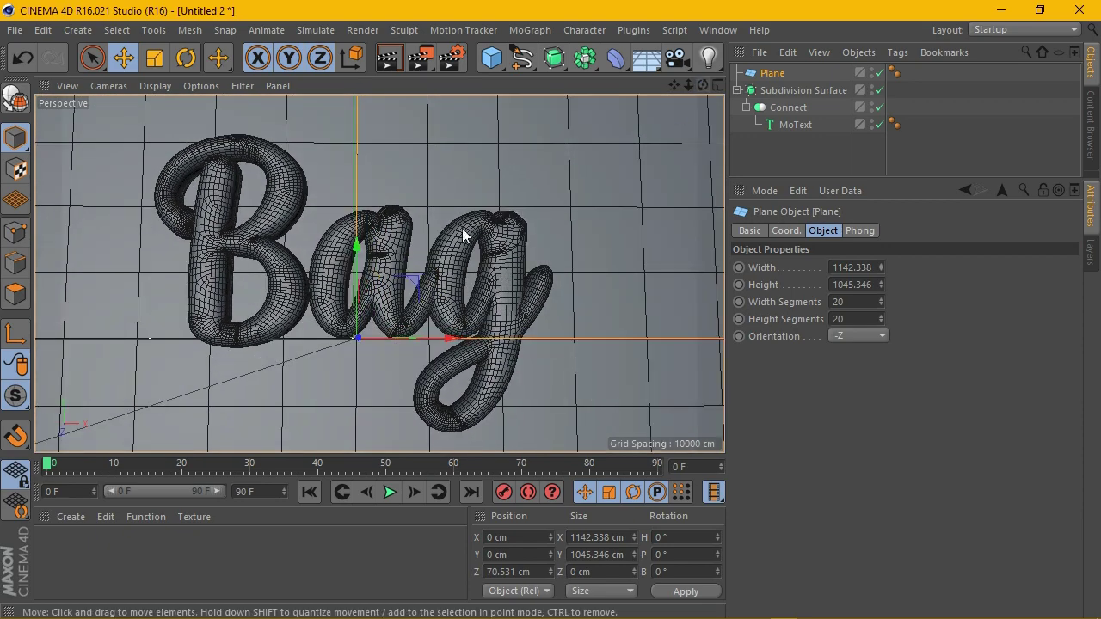
click(387, 58)
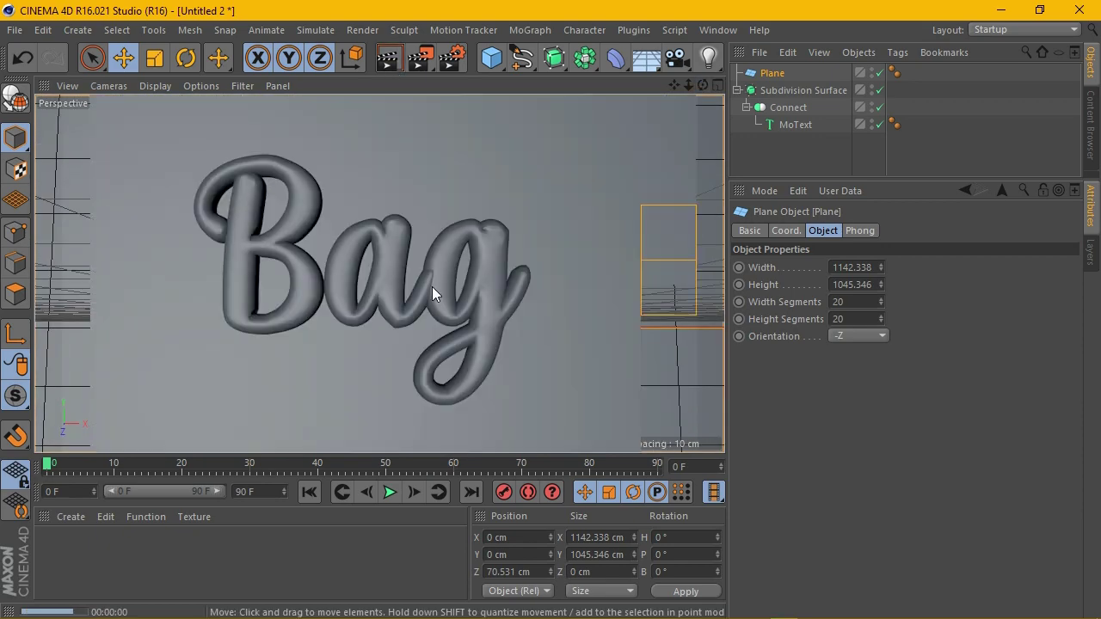
- Create a new default material named Mat
click(84, 517)
click(96, 370)
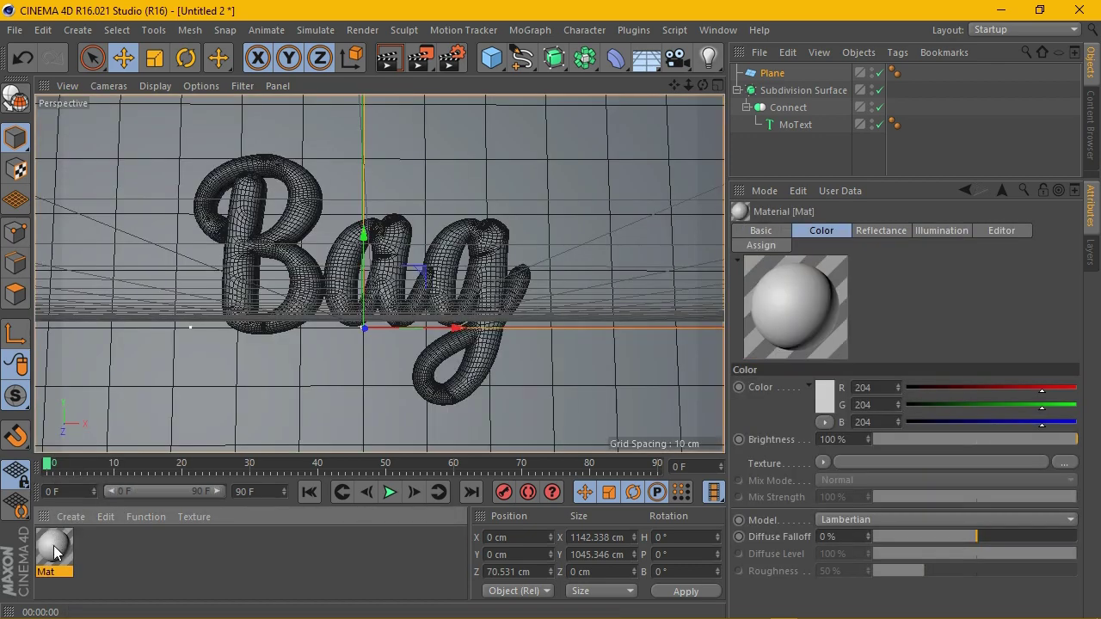
drag(53, 548, 157, 372)
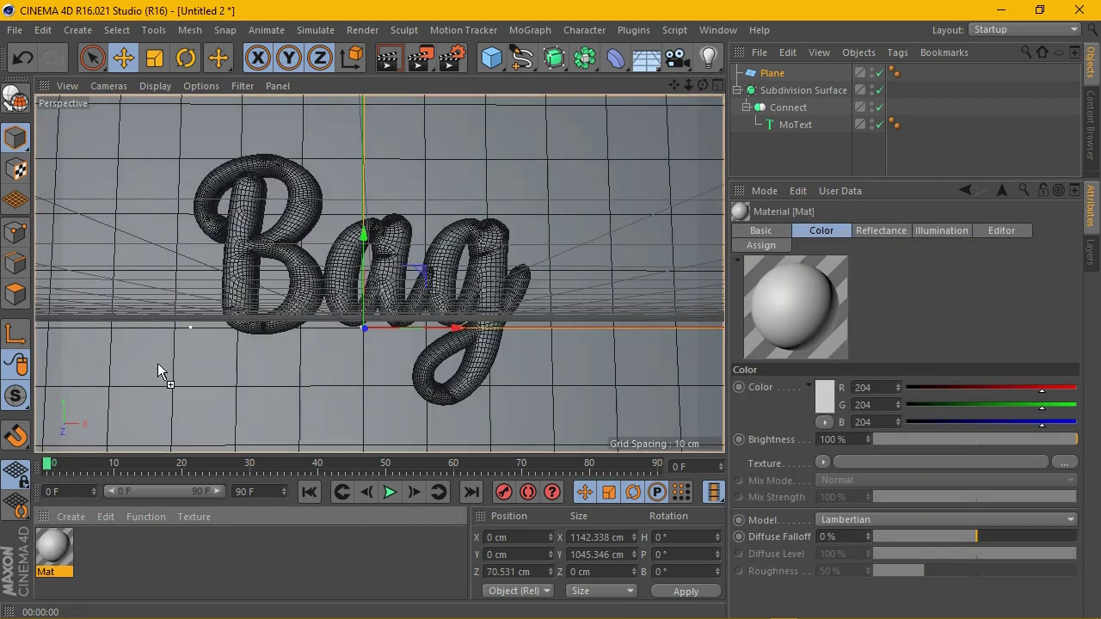
- Turn off Mat's reflectance and give its colour a 2D - Circular gradient texture
double_click(54, 550)
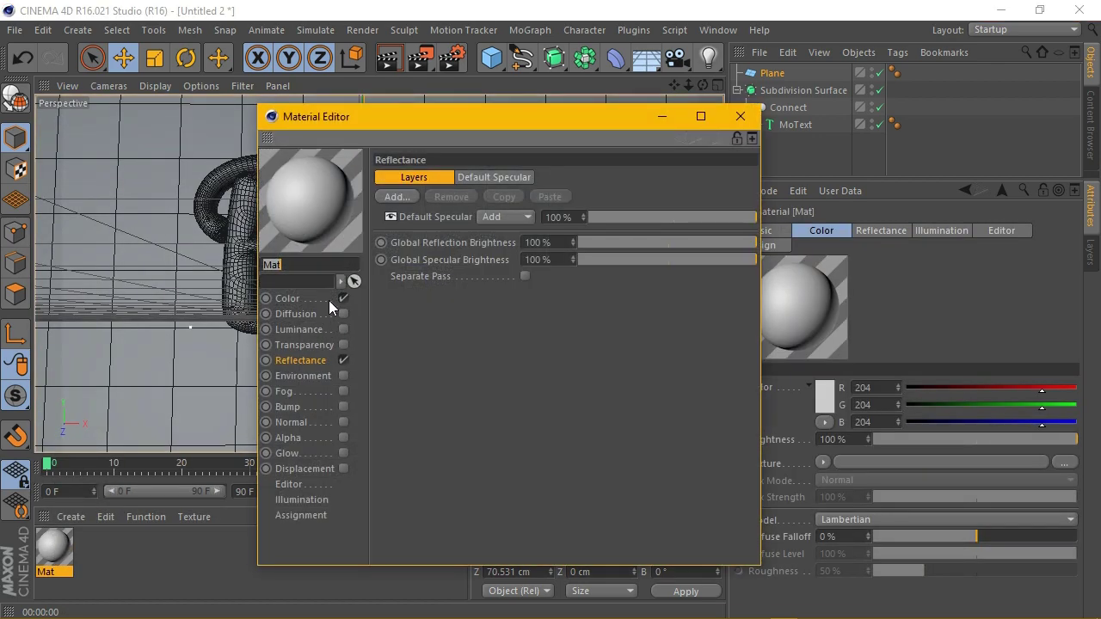
click(329, 300)
click(343, 360)
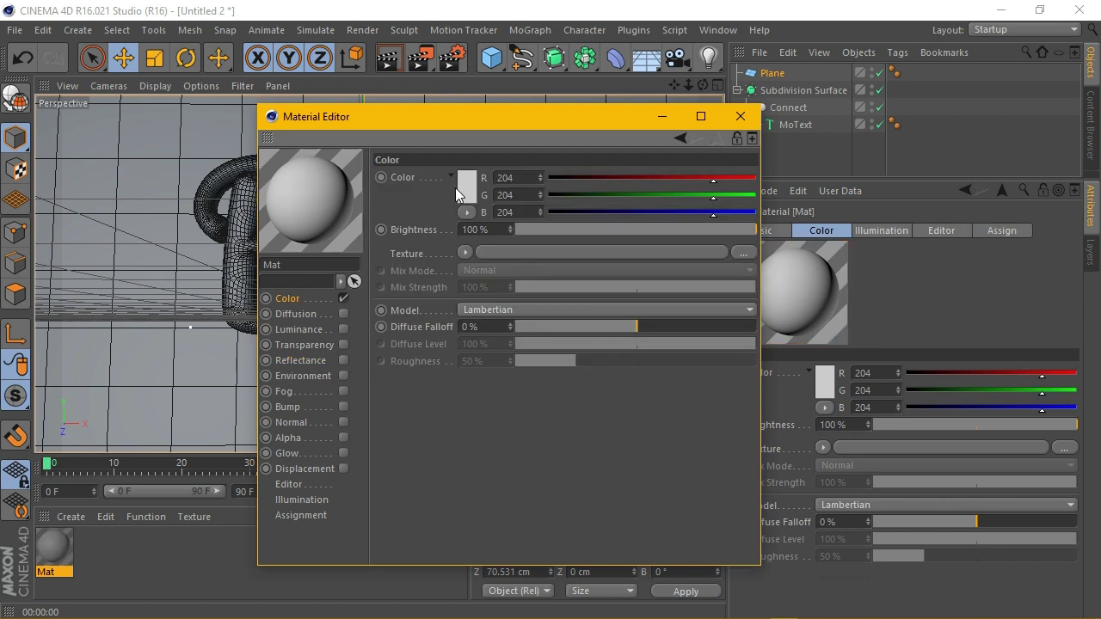
click(476, 251)
click(504, 410)
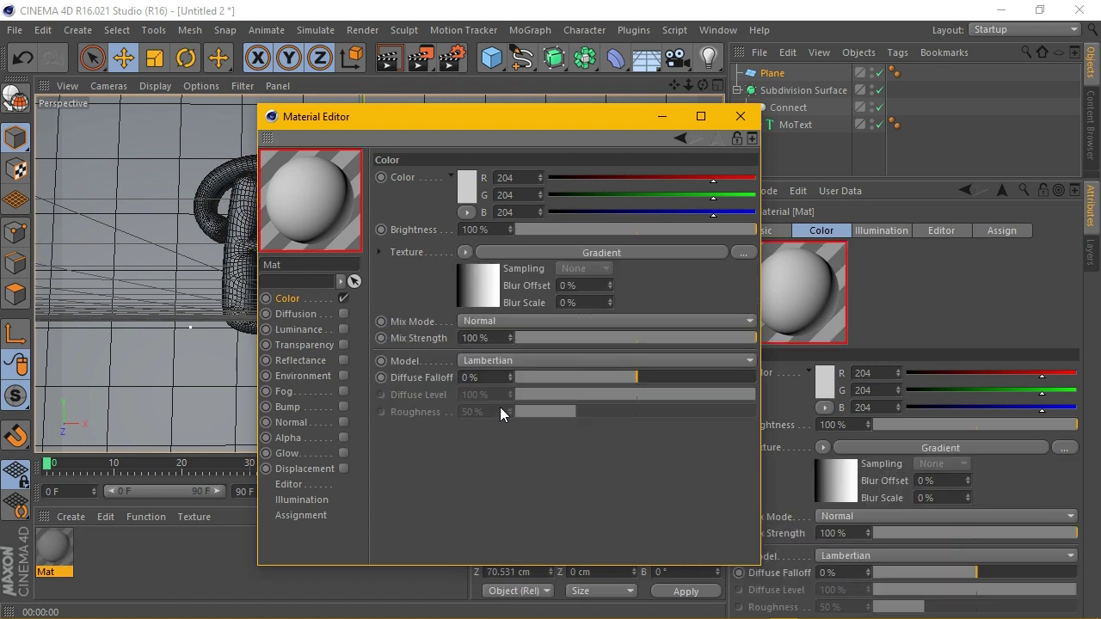
click(482, 285)
click(521, 325)
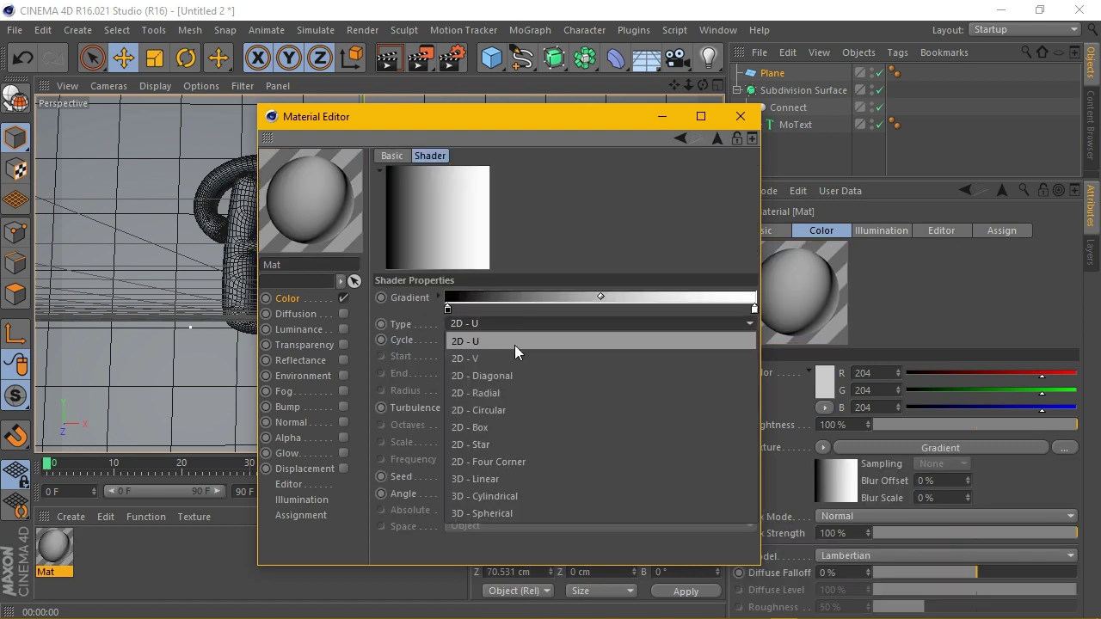
click(510, 412)
- Invert the gradient and recolour its knots dark grey on the right and light grey on the left
right_click(448, 311)
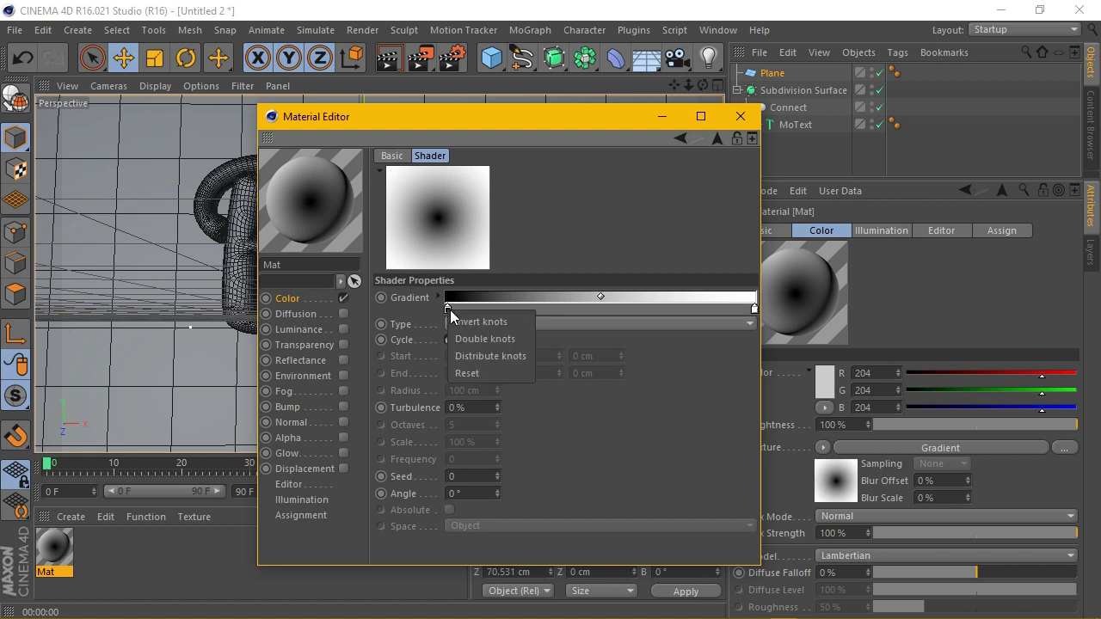
click(495, 320)
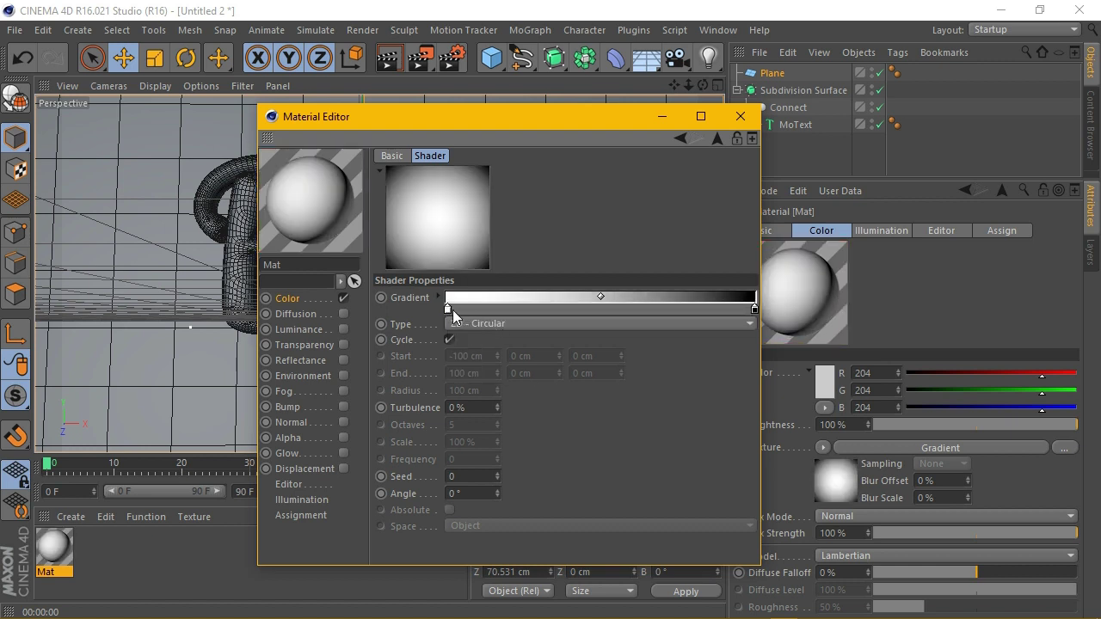
double_click(755, 310)
mouse_move(662, 335)
mouse_down()
mouse_move(641, 308)
mouse_move(644, 317)
mouse_up()
click(721, 393)
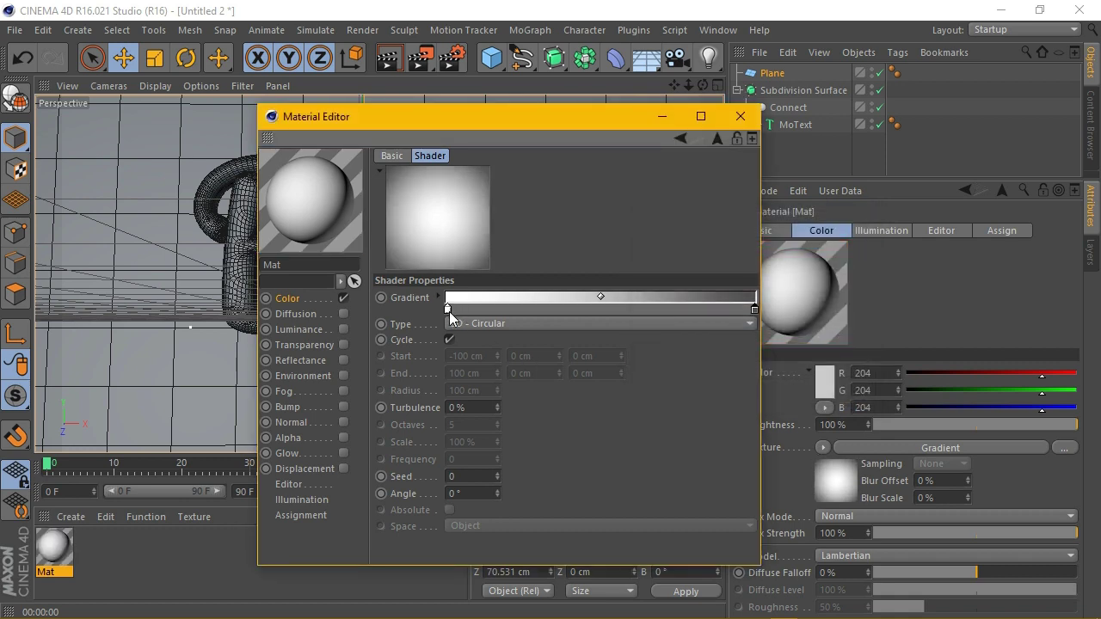
double_click(449, 310)
drag(365, 281, 342, 281)
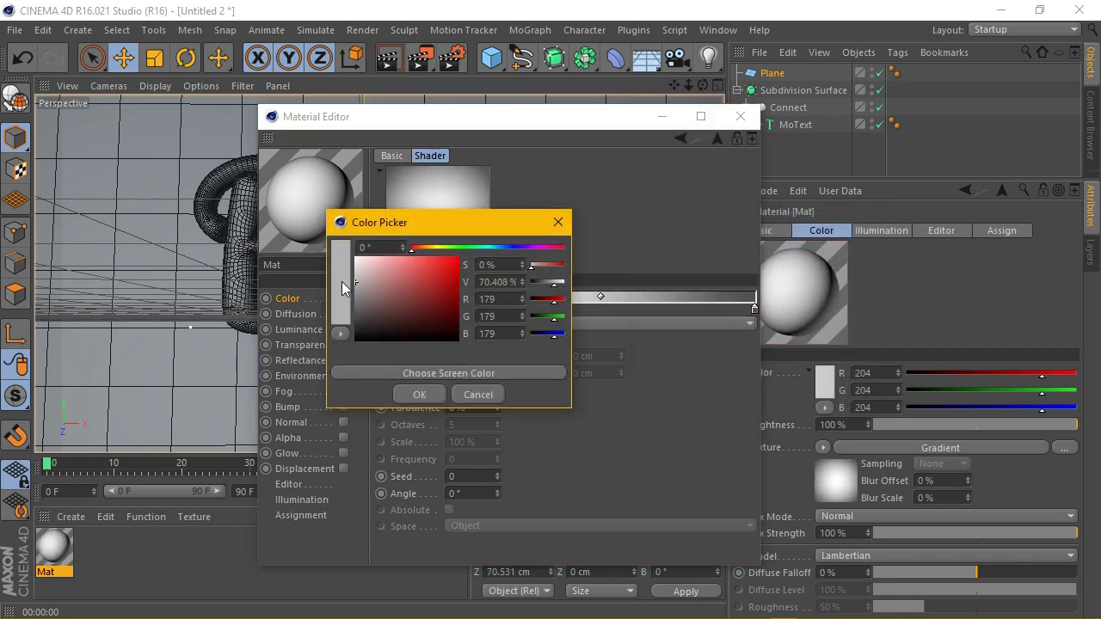
click(410, 397)
click(740, 116)
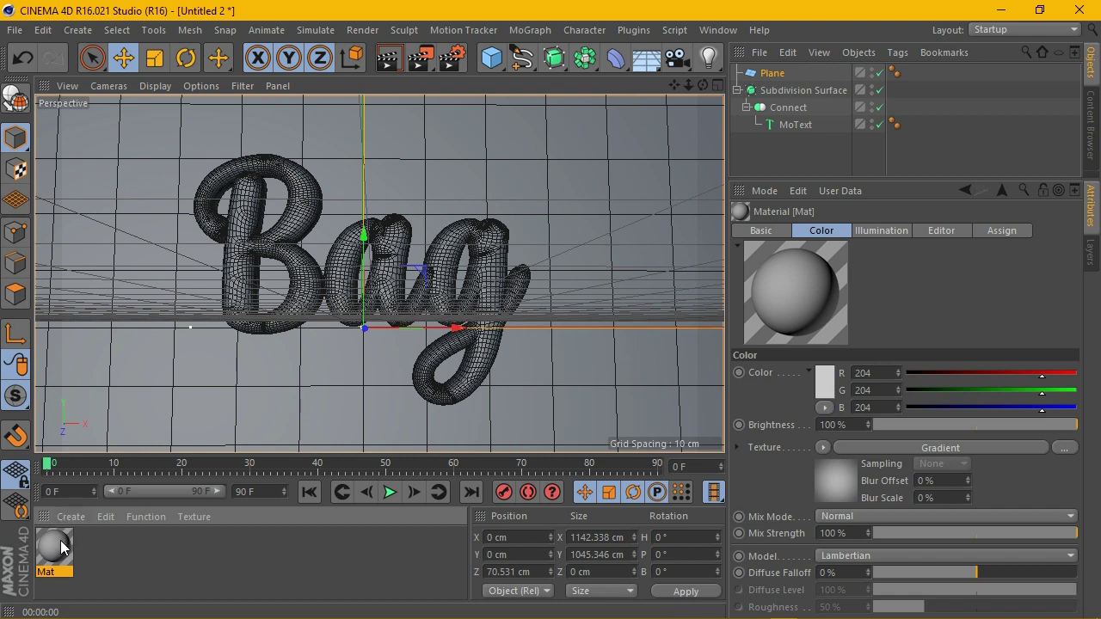
- Apply Mat to the backdrop plane and add a light with soft shadow maps
drag(62, 547, 784, 74)
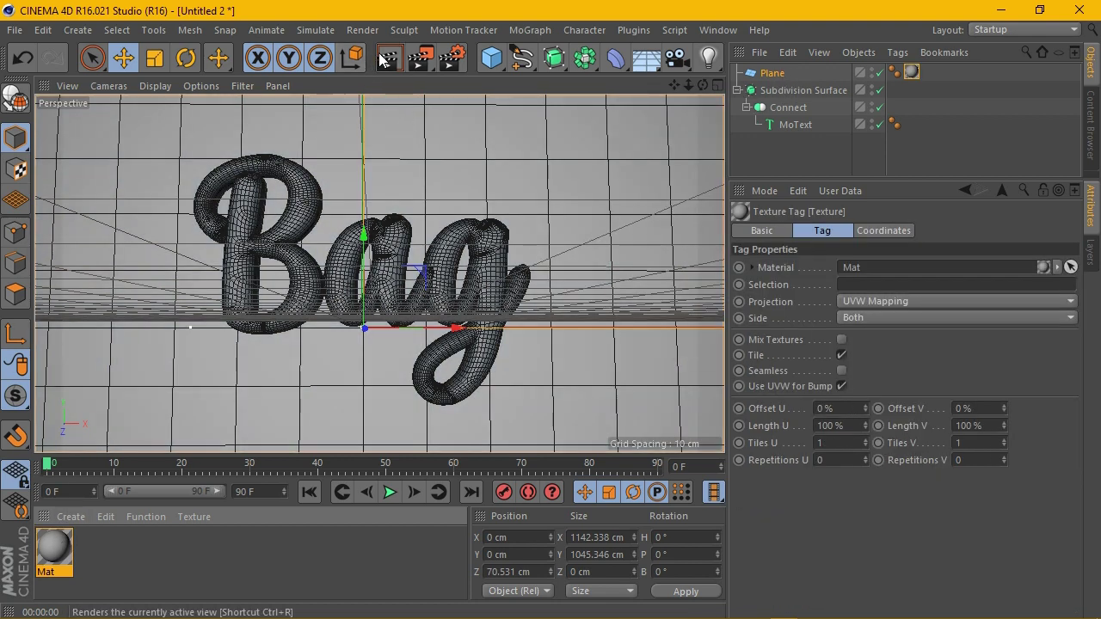
click(381, 58)
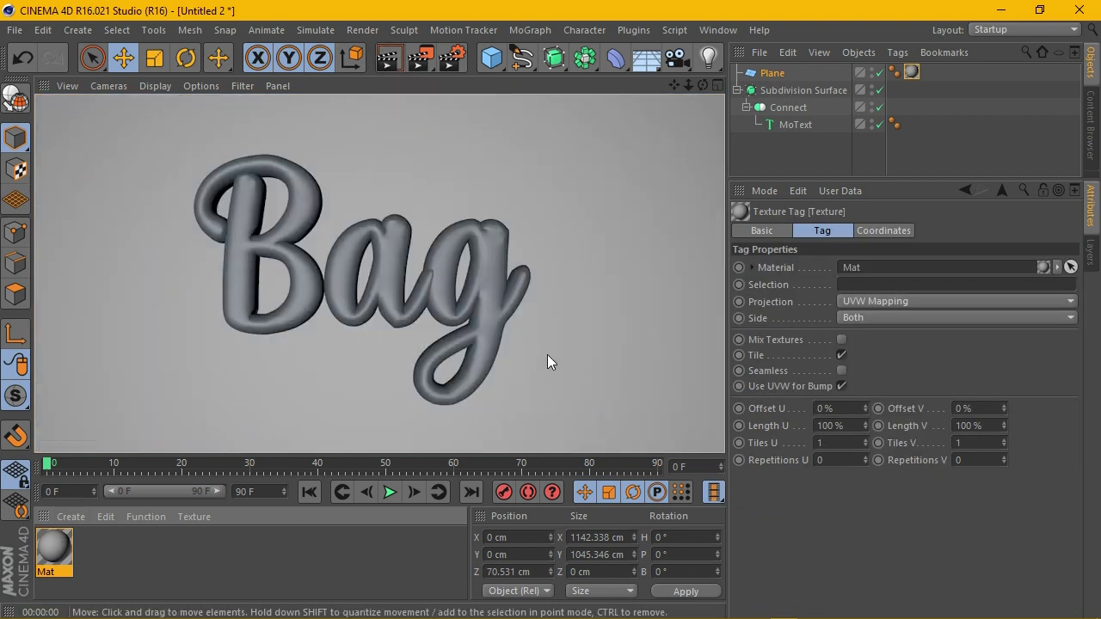
drag(707, 57, 786, 85)
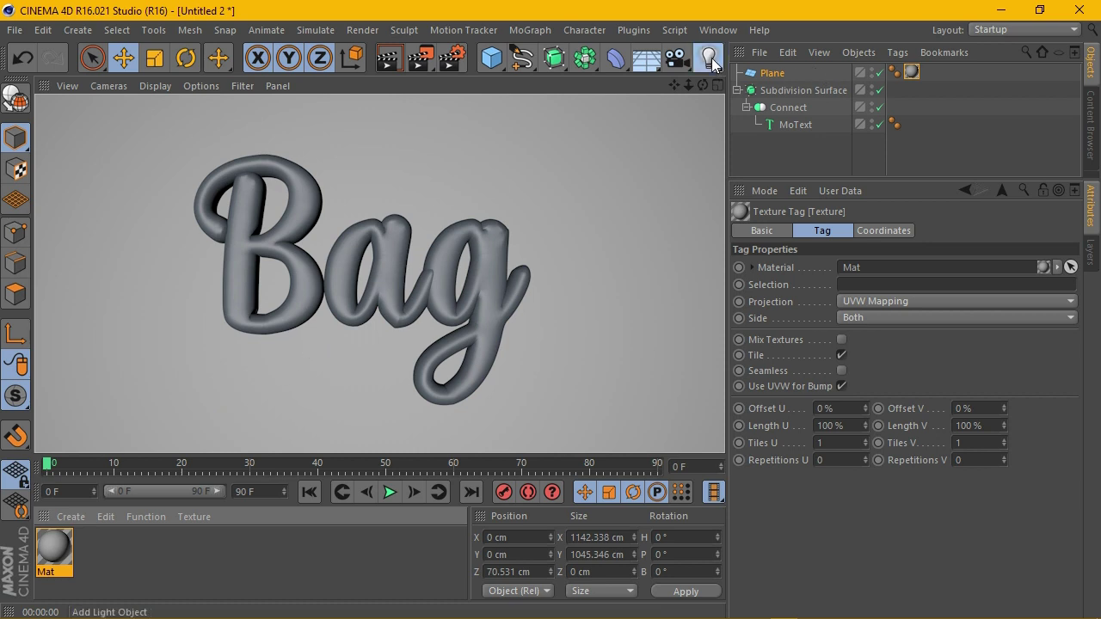
click(786, 85)
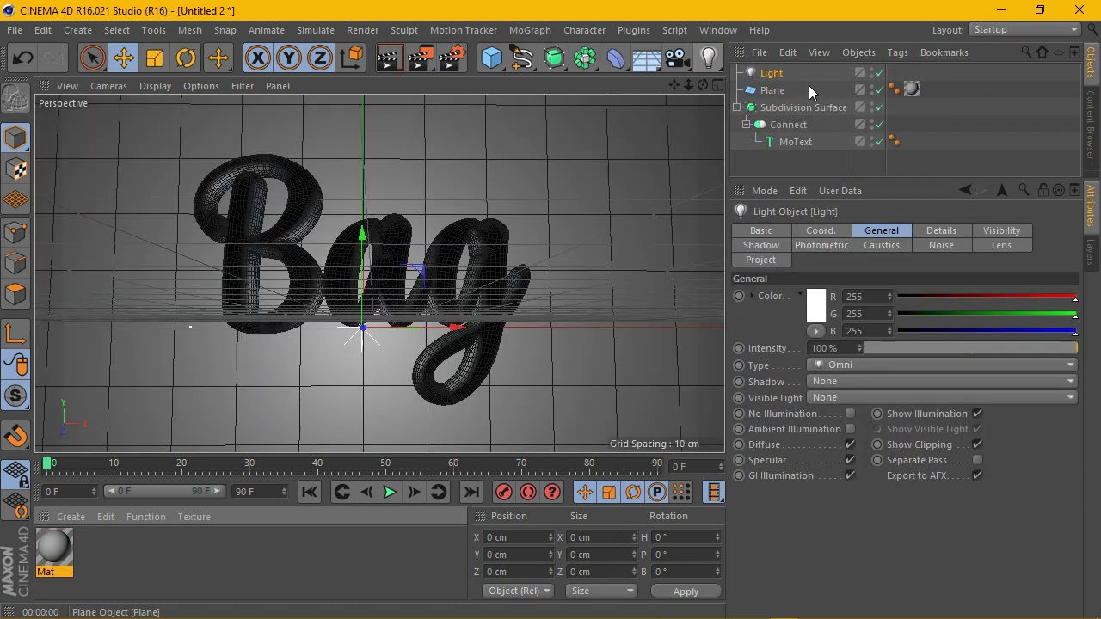
click(886, 386)
click(857, 416)
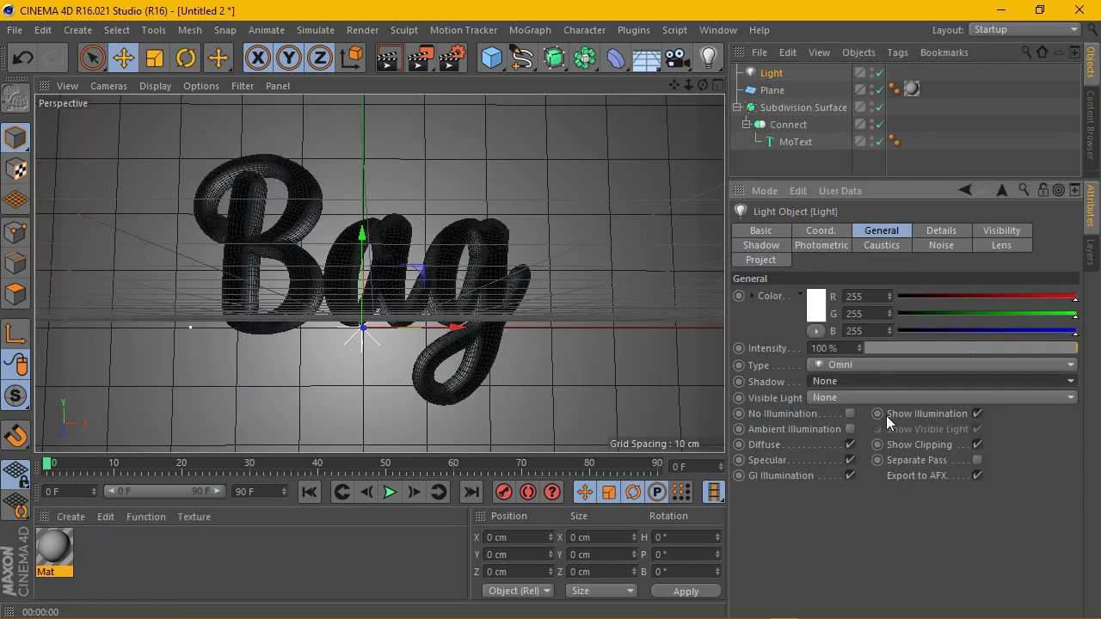
- Move the light to X 246.857, Y 191.02, Z -233.228 cm and render the perspective view
click(716, 85)
drag(246, 371, 194, 368)
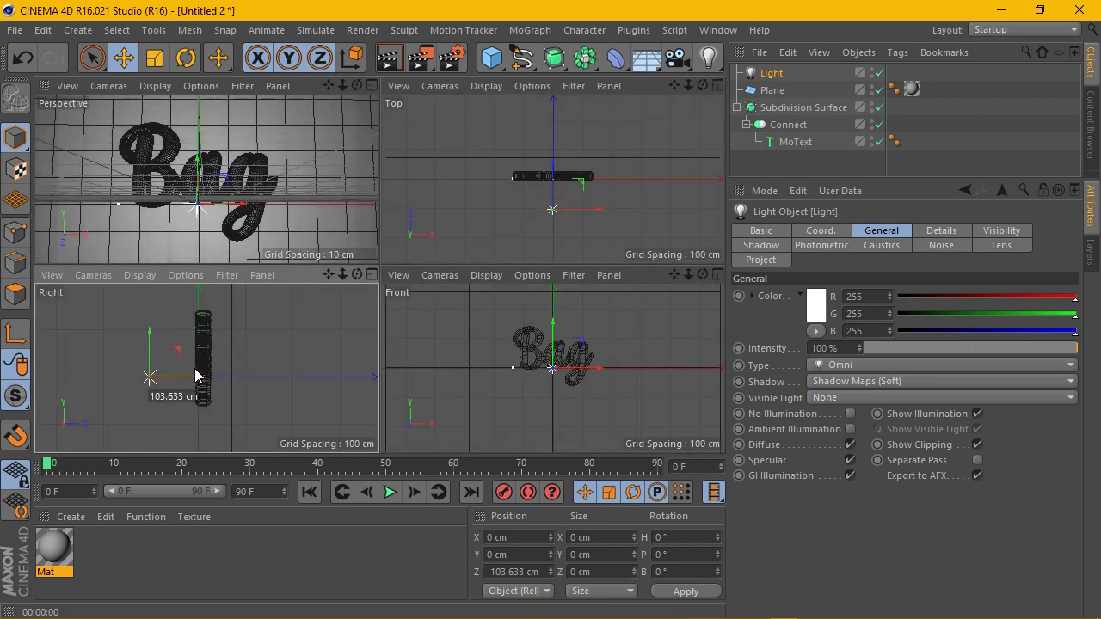
drag(617, 369, 701, 368)
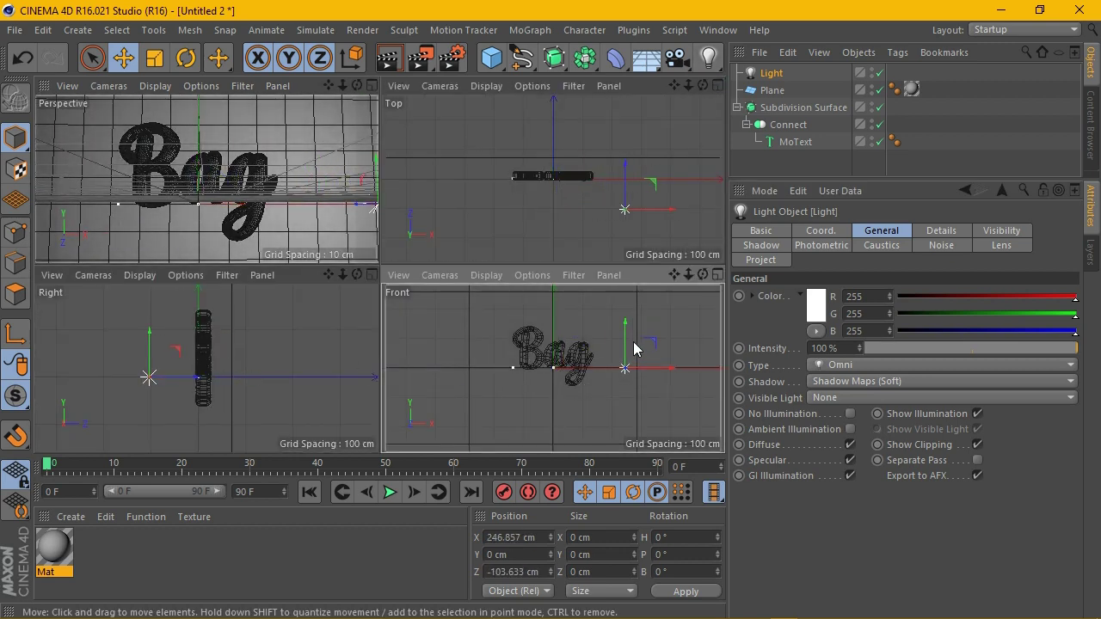
drag(627, 339, 627, 274)
drag(626, 337, 627, 345)
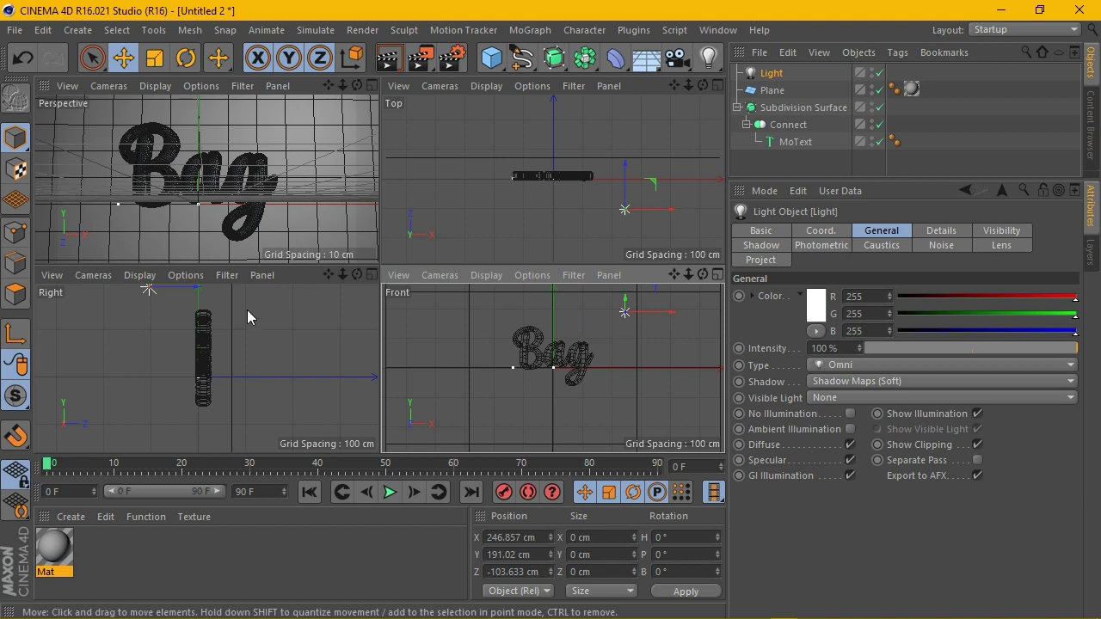
drag(205, 311, 155, 309)
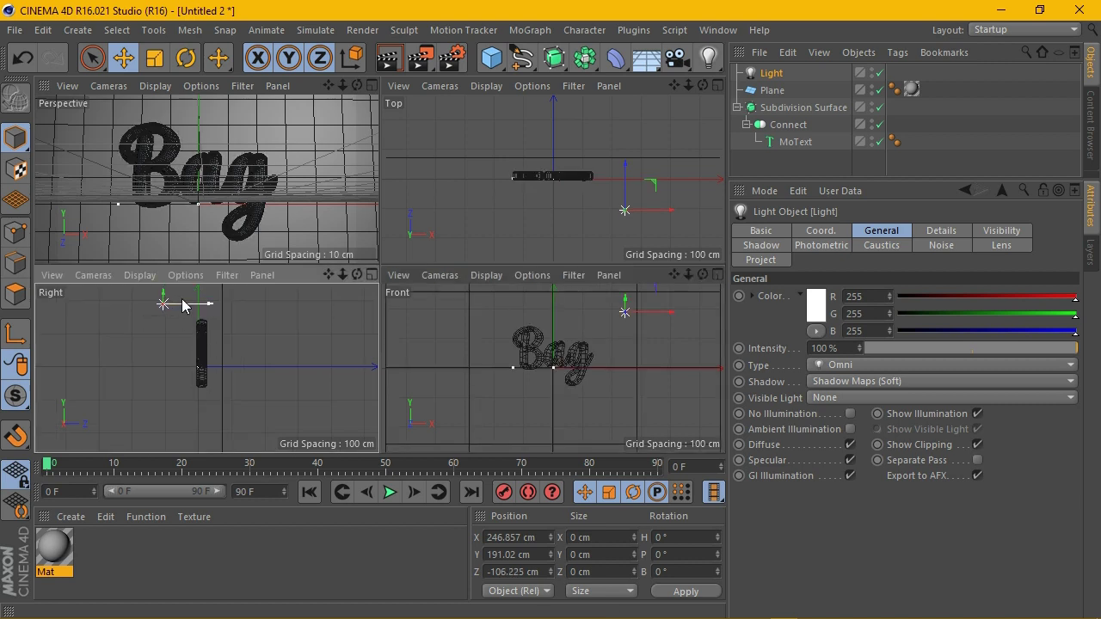
click(372, 84)
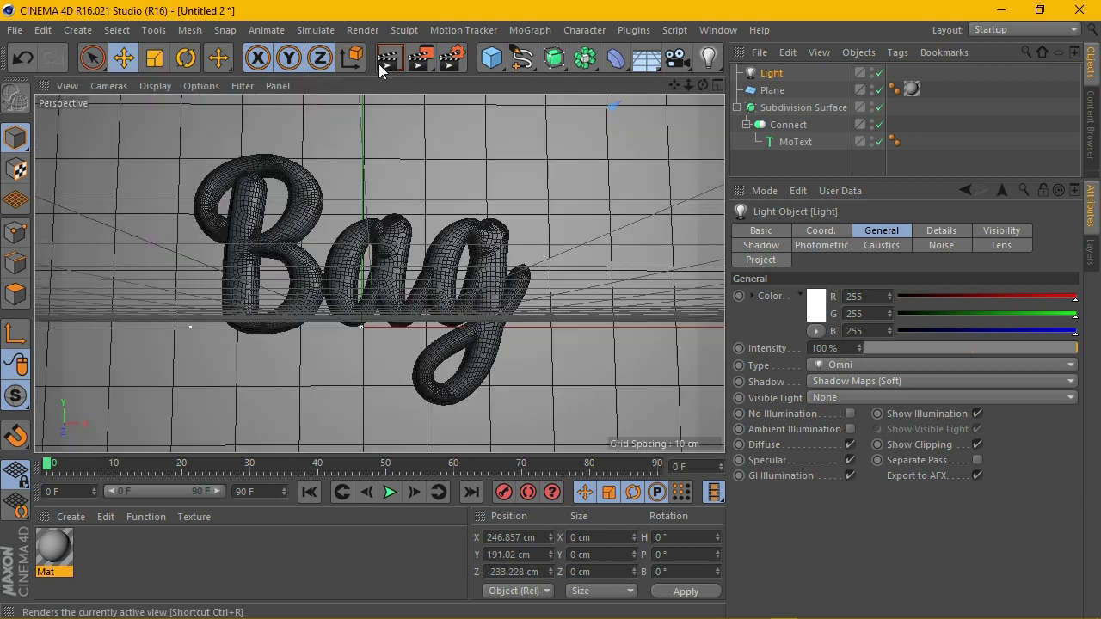
click(378, 63)
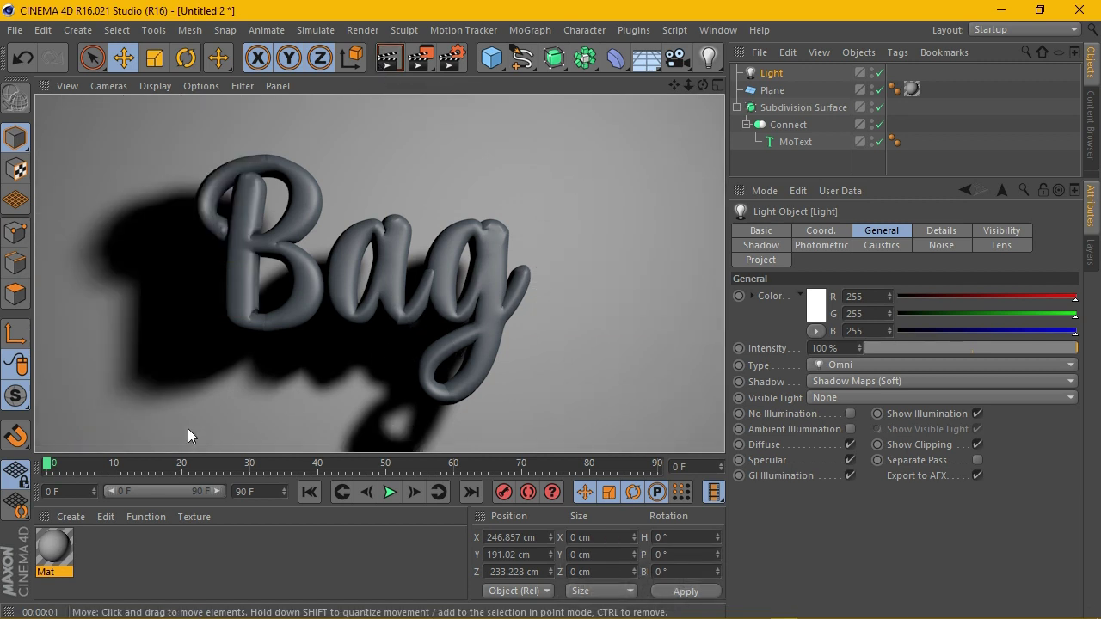
- Create a material named 'bag material' on the Subdivision Surface and show its Transparency settings
click(99, 534)
click(73, 516)
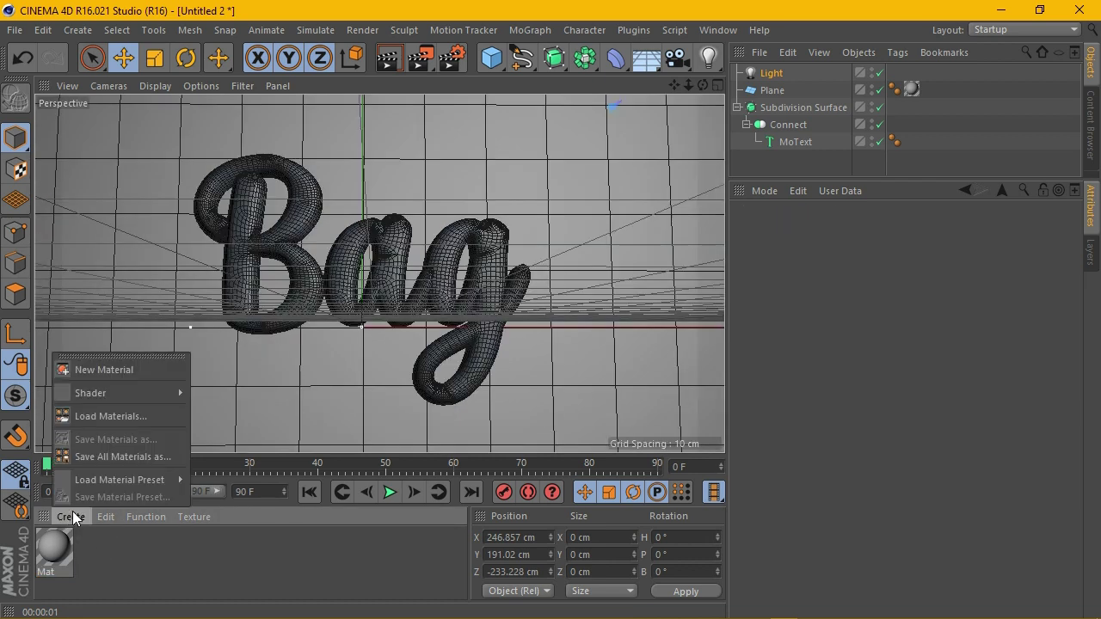
click(109, 371)
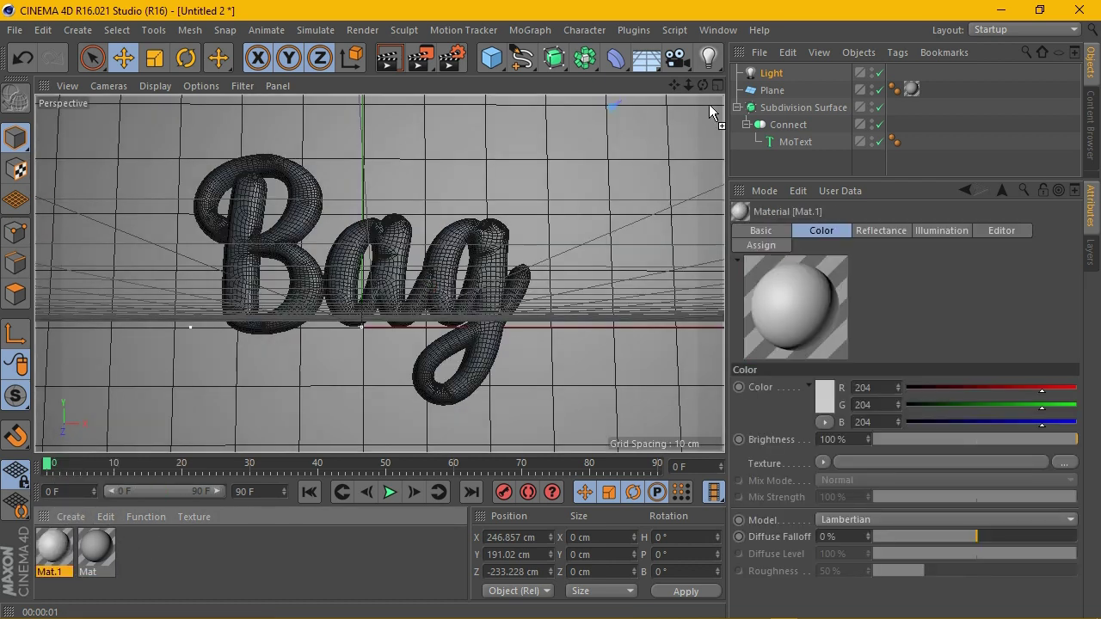
drag(710, 111, 819, 109)
double_click(55, 548)
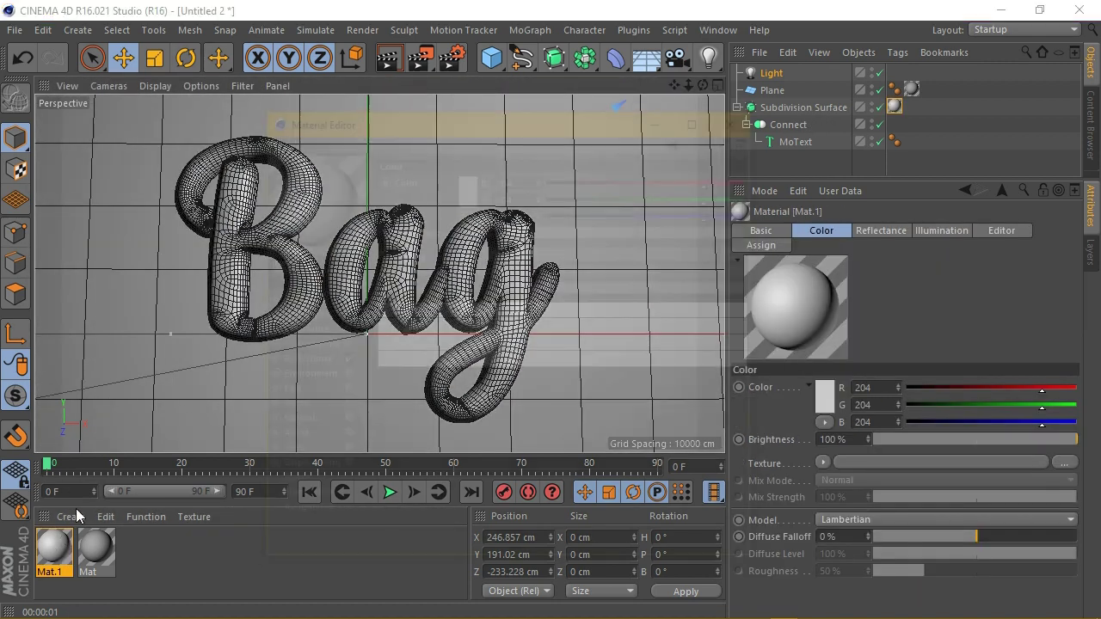
text(bag material)
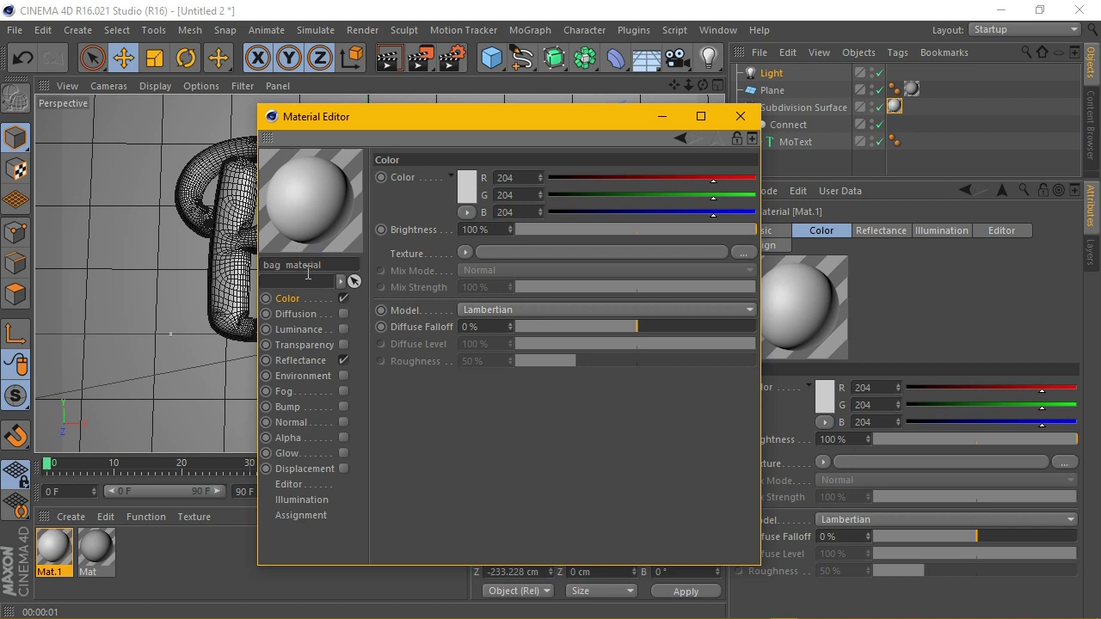
key(Return)
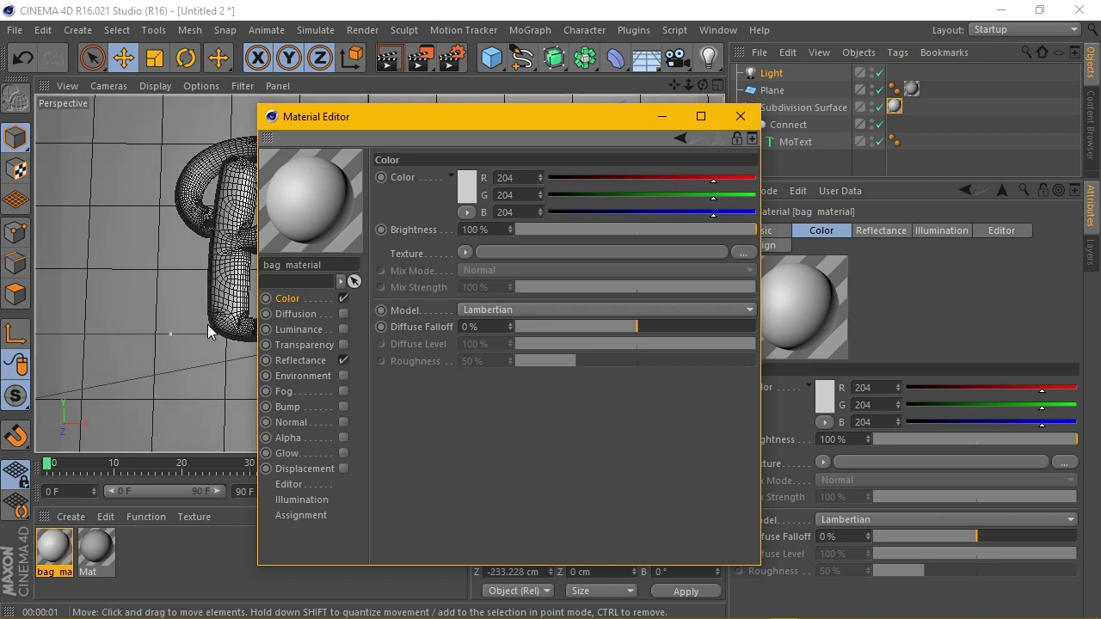
click(303, 345)
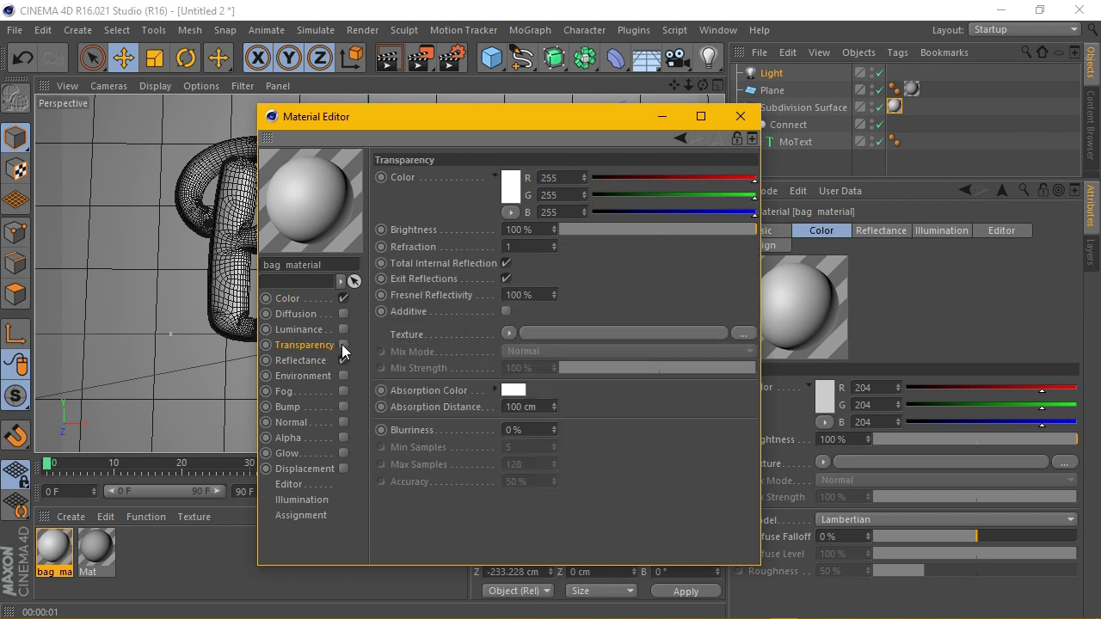
- Enable transparency on the bag material with 93% brightness
click(342, 344)
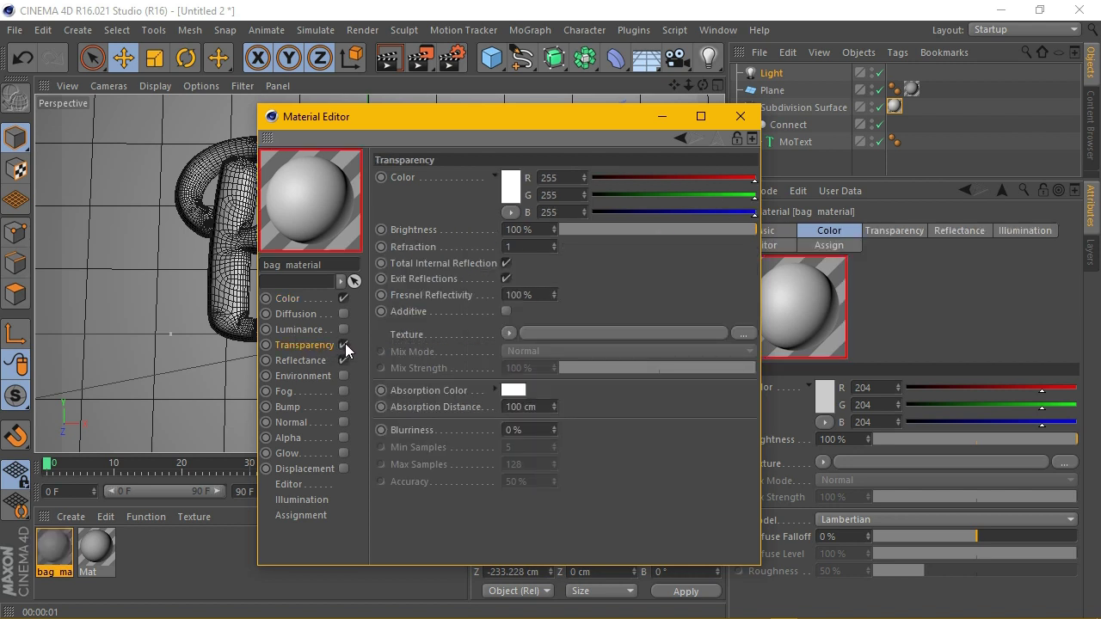
click(542, 232)
text(9)
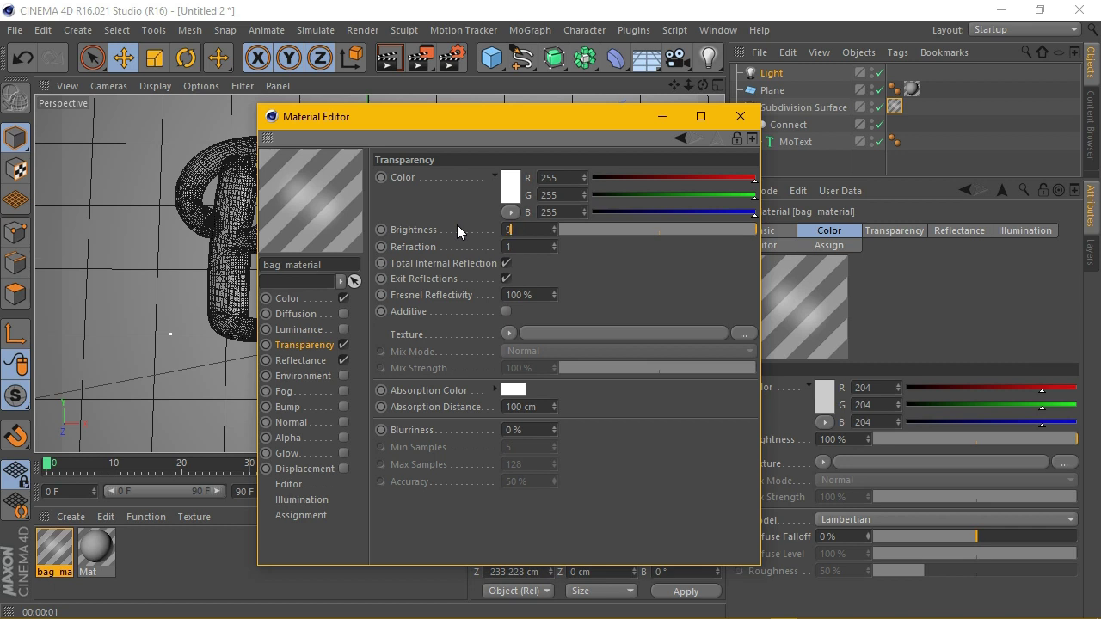
text(3)
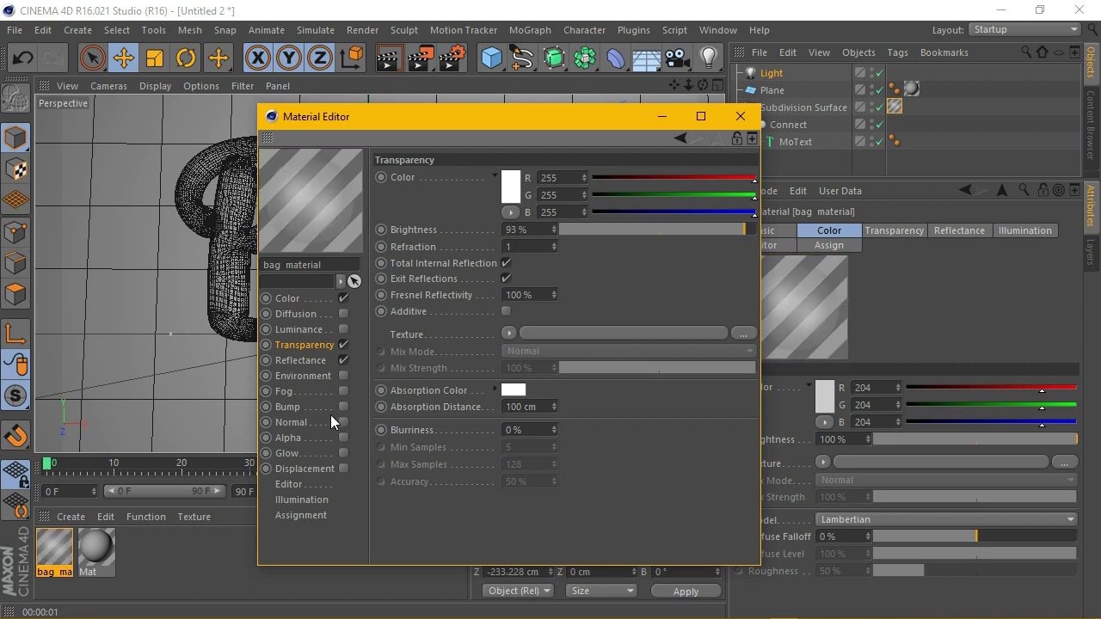
- Give the Default Specular layer 14% specular strength and 3% falloff
click(305, 362)
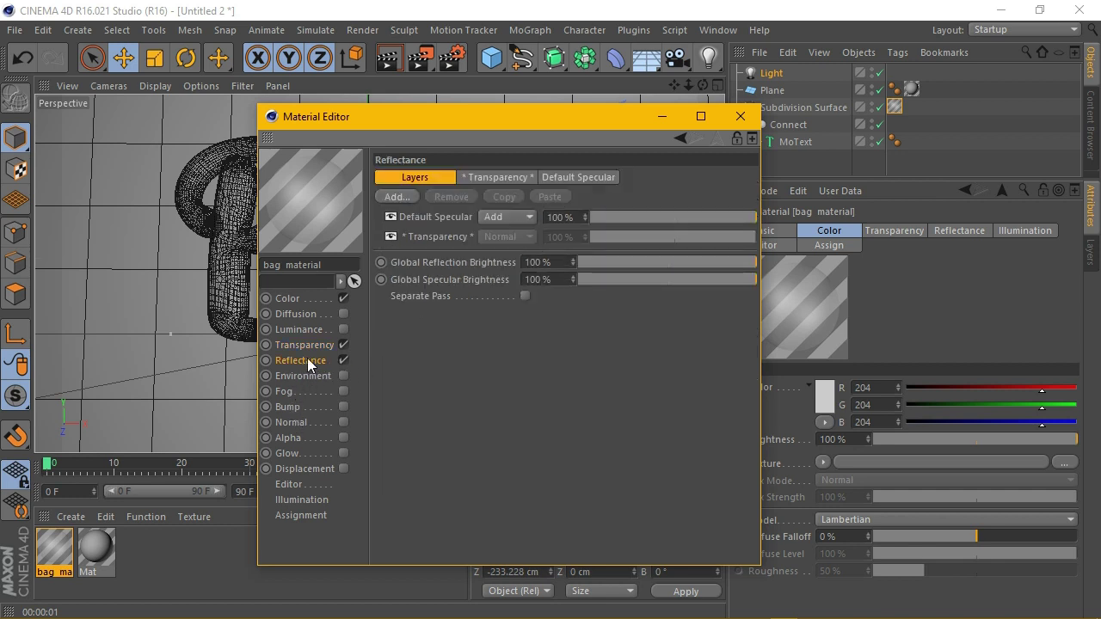
click(424, 215)
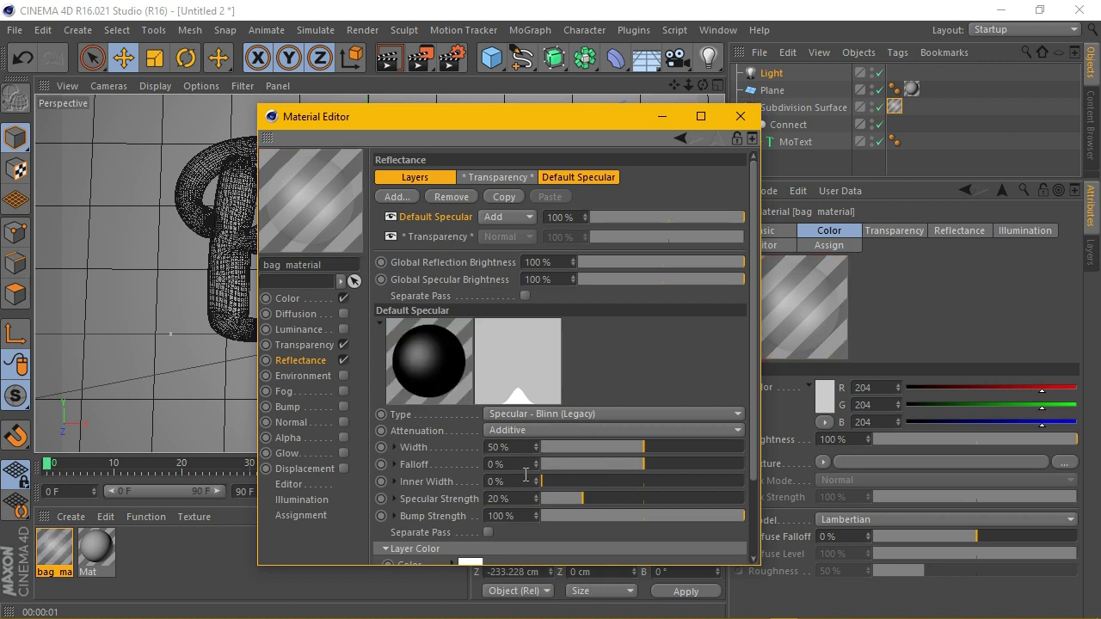
drag(526, 504, 454, 503)
text(15)
key(BackSpace)
text(4)
key(Return)
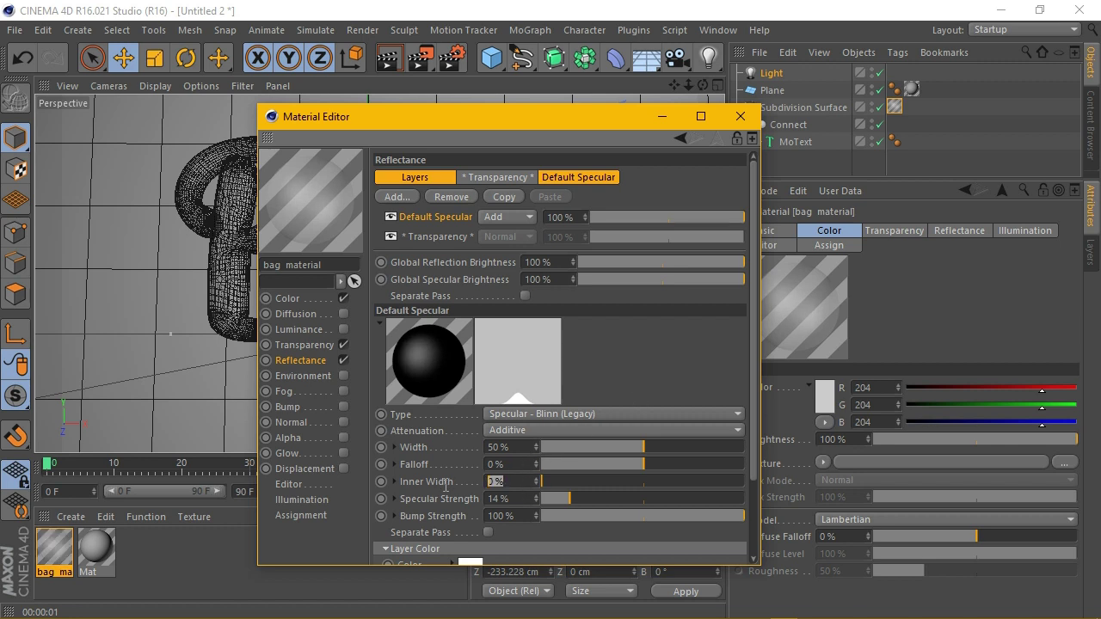
click(501, 465)
key(BackSpace)
text(4)
key(Return)
- Add a Reflection (Legacy) layer to the bag material and rename it 'reflection'
click(398, 198)
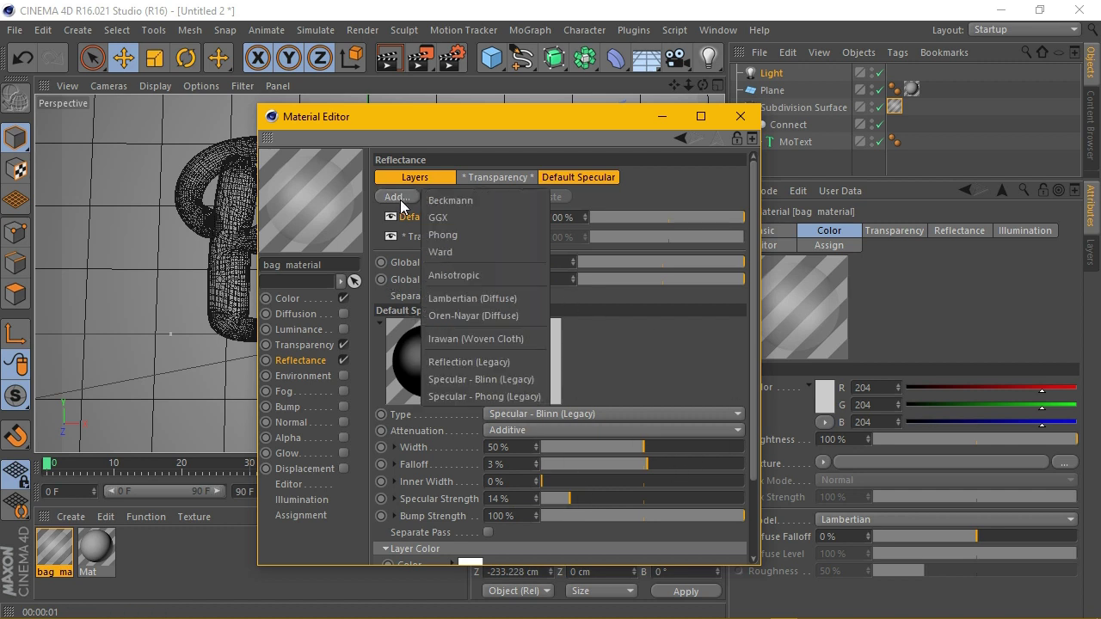
click(488, 363)
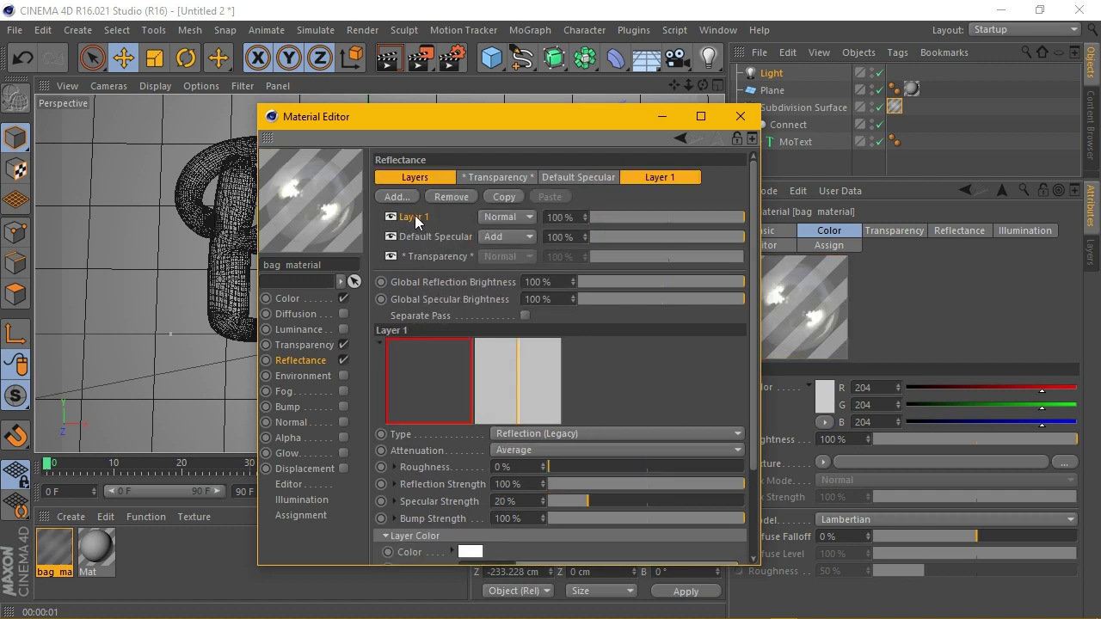
double_click(415, 217)
key(BackSpace)
text(refle)
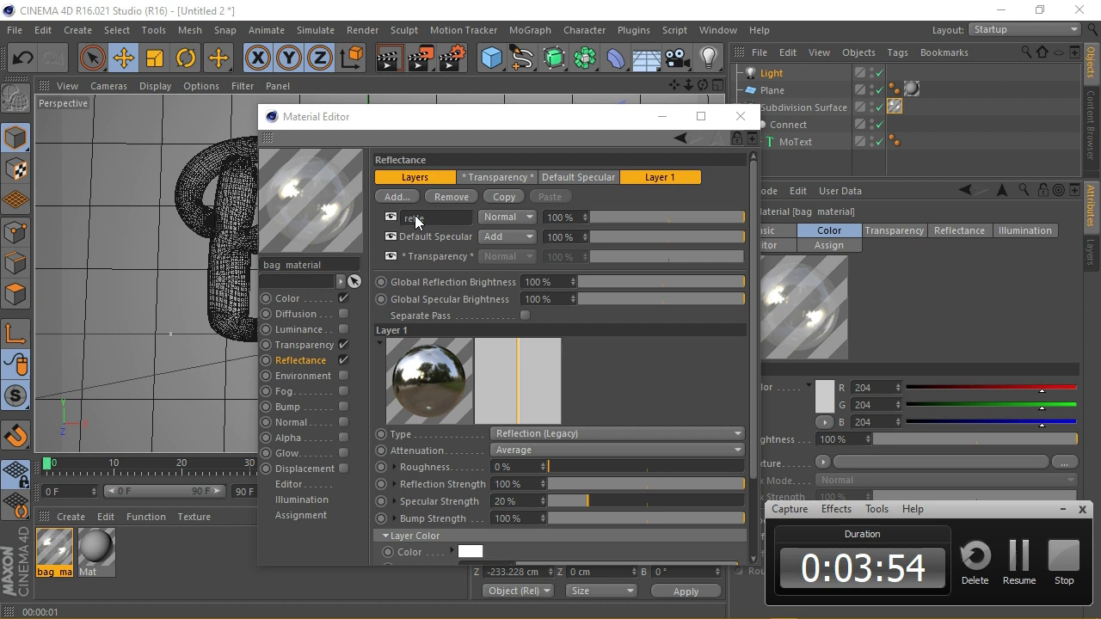
key(Return)
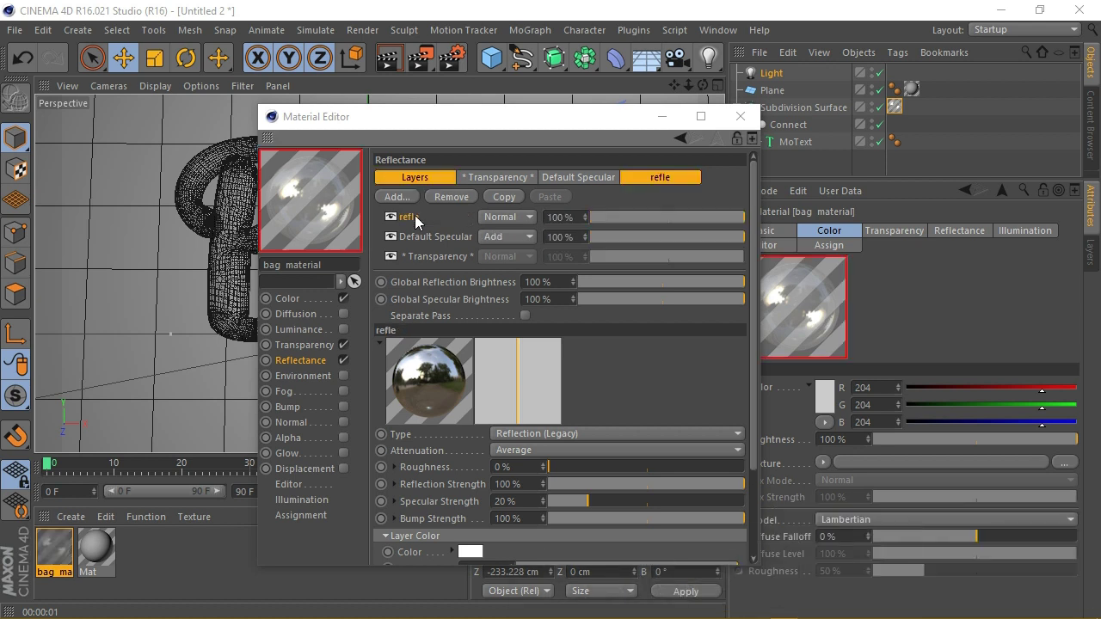
double_click(434, 222)
key(BackSpace)
text(ction)
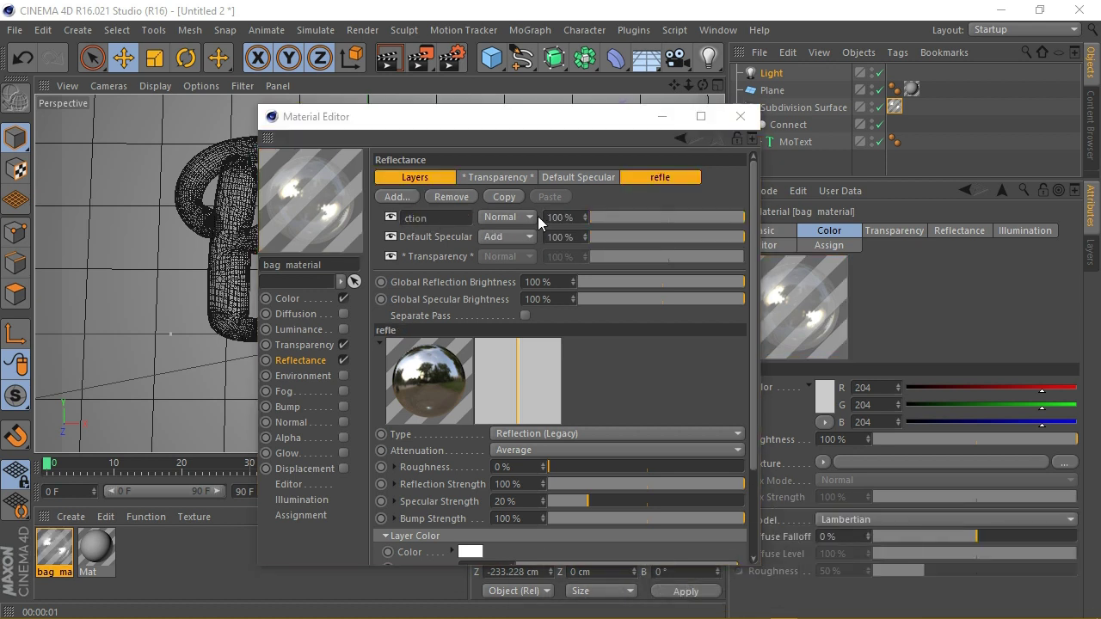
key(Return)
double_click(422, 222)
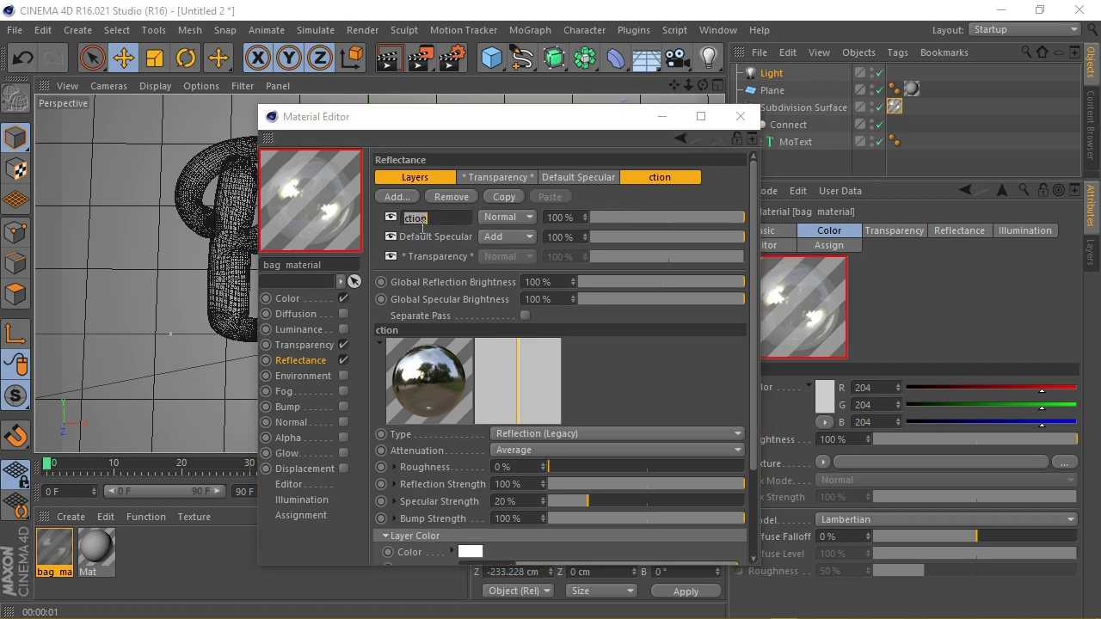
text(refle)
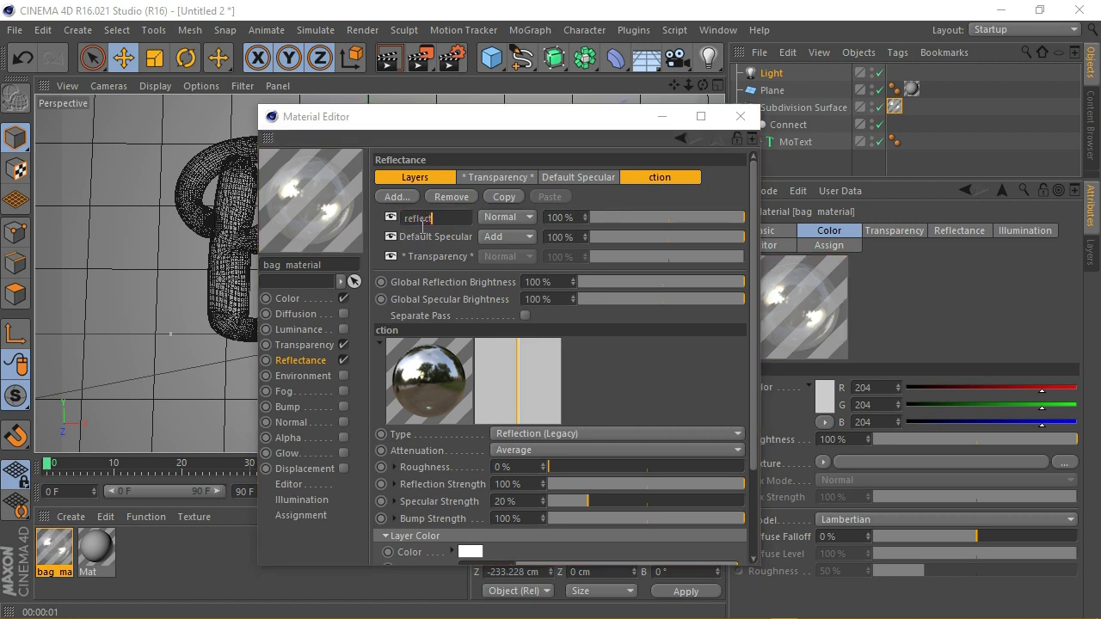
key(Return)
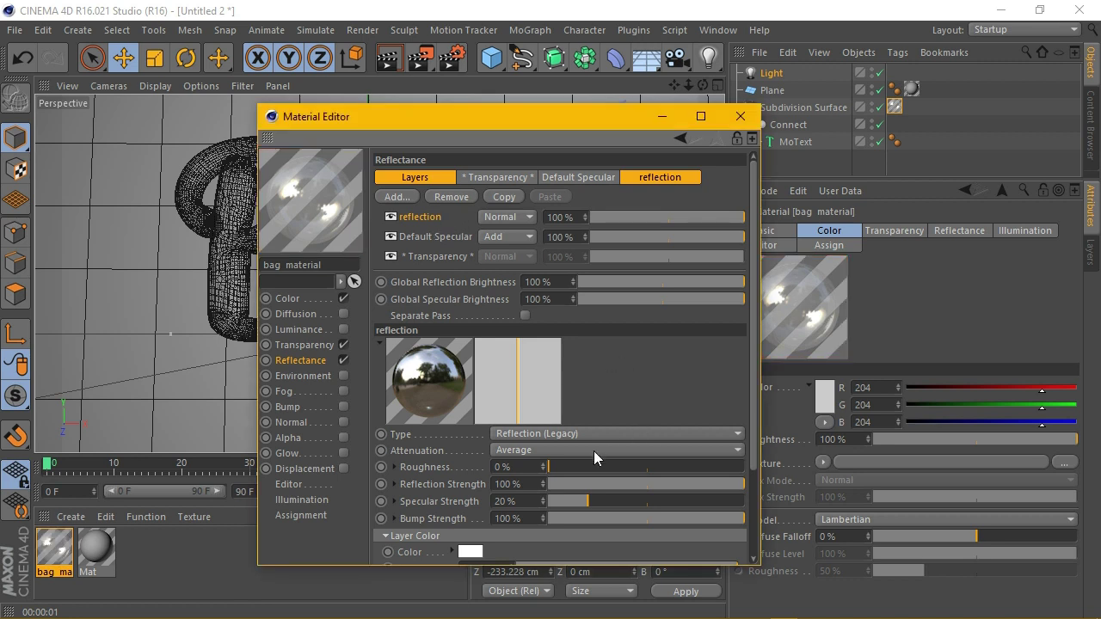
- Set the reflection layer's Reflection Strength to 80%
double_click(535, 489)
text(80)
key(Return)
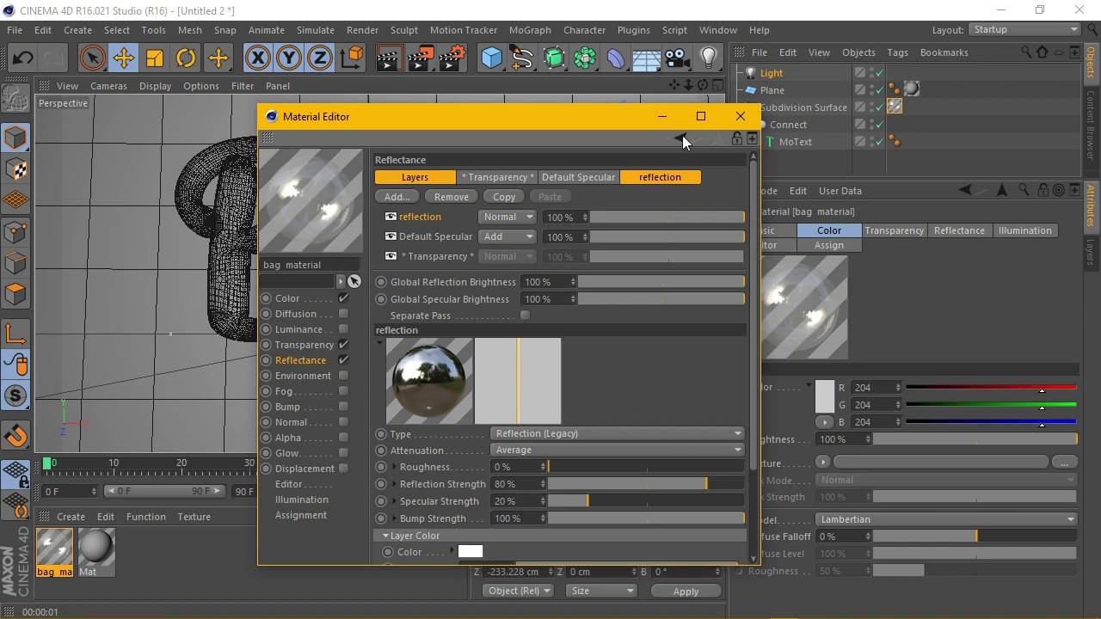
- Close the Material Editor and bring up the environment objects palette
click(739, 116)
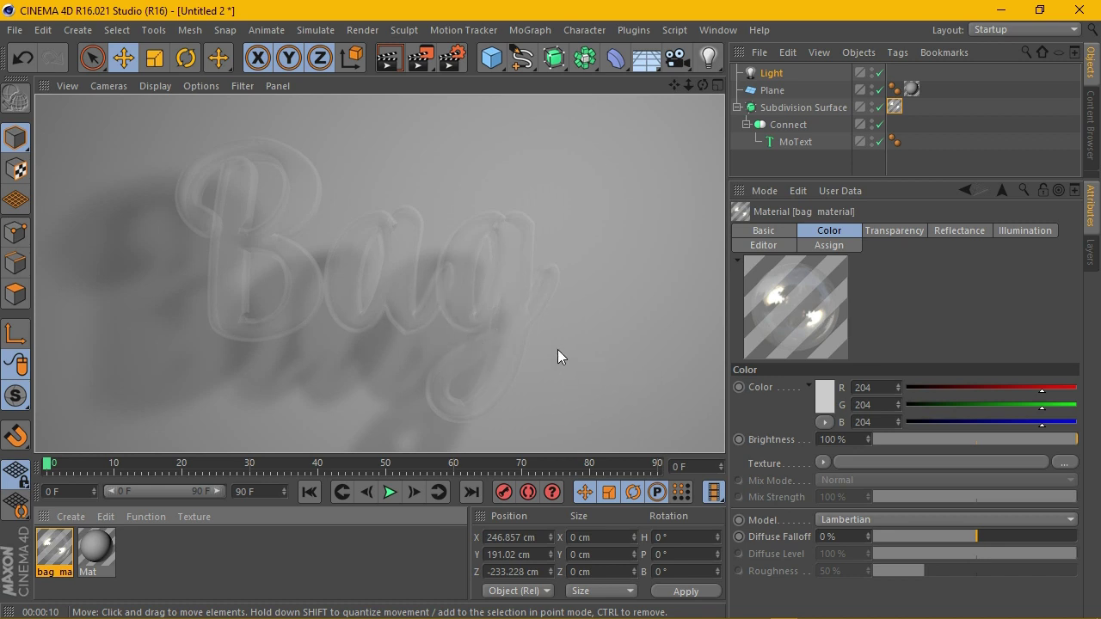
click(646, 57)
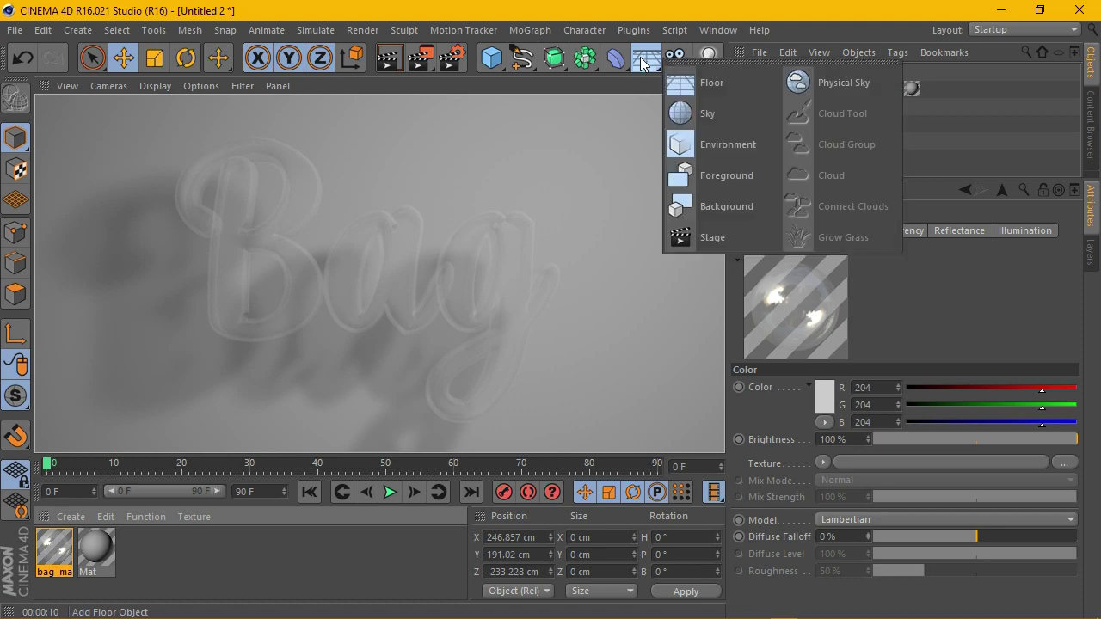
- Add a Sky with a Compositing tag that hides it from the camera
click(730, 120)
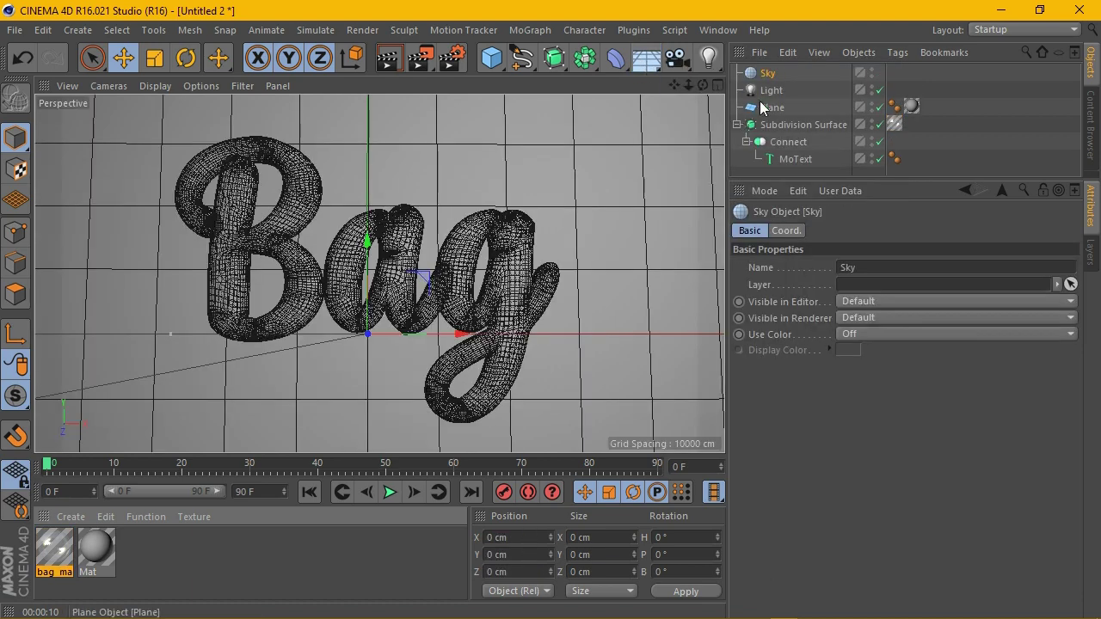
click(896, 53)
mouse_move(945, 78)
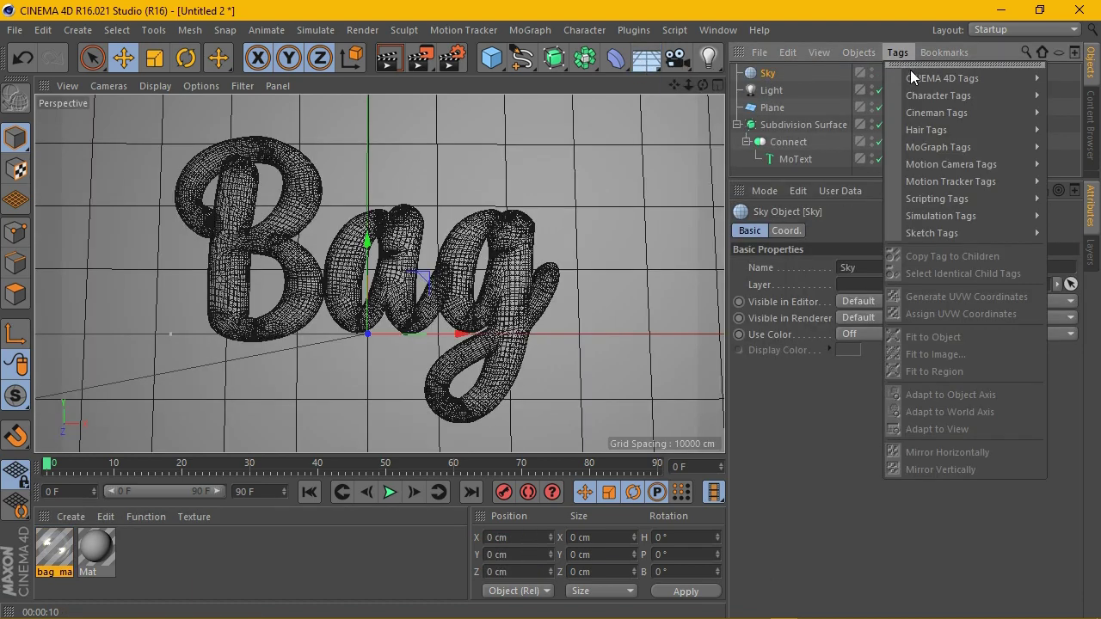
click(782, 199)
click(831, 319)
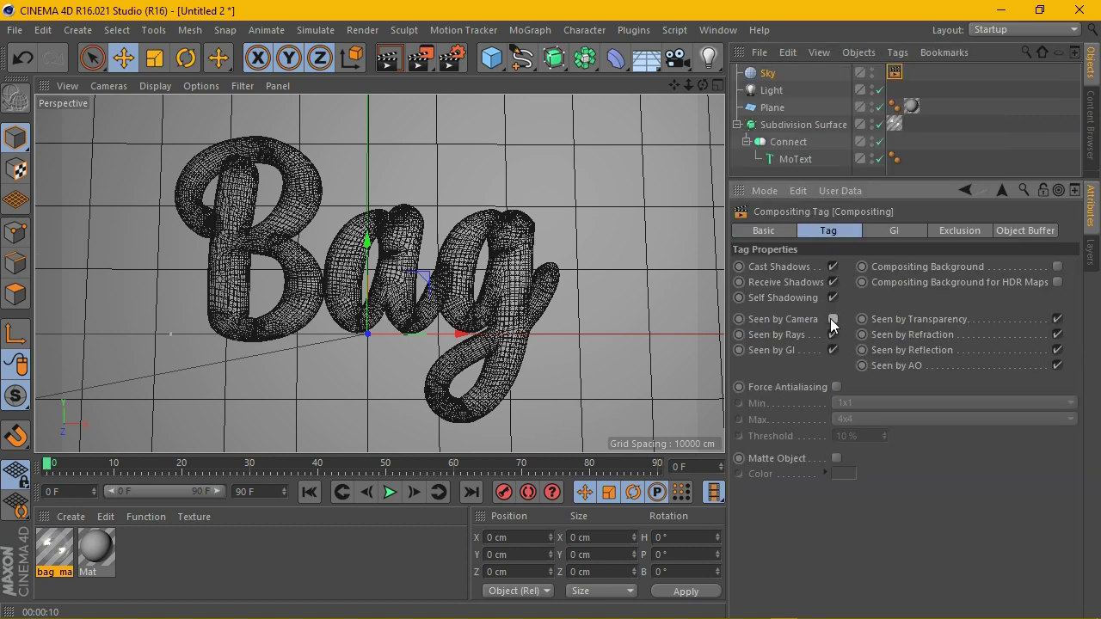
- Create a new material named hdri with Color and Reflectance turned off
click(64, 516)
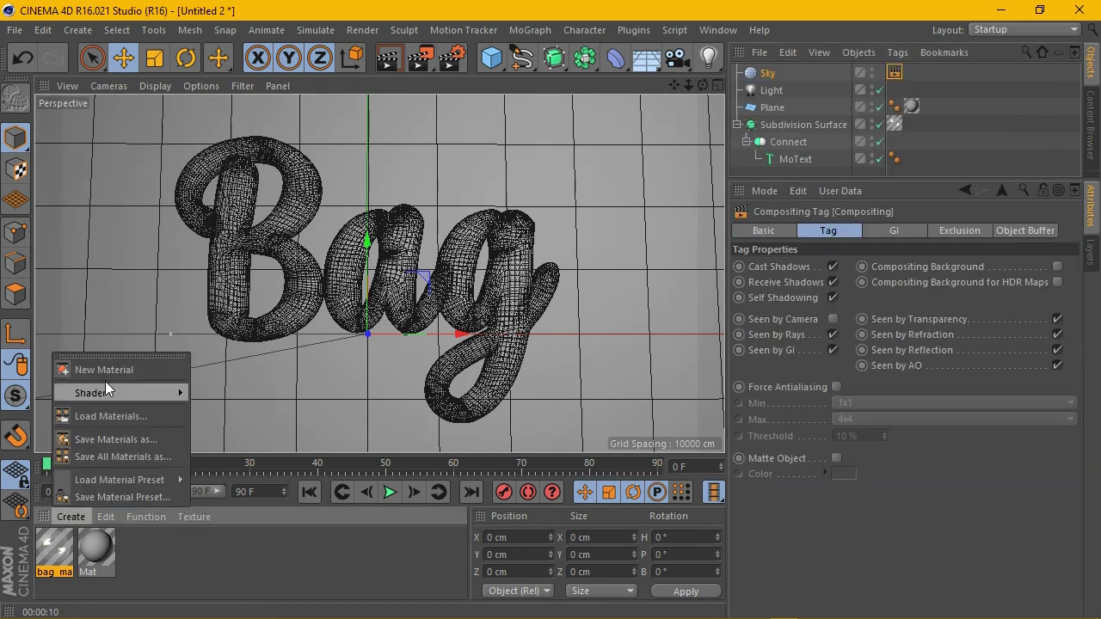
click(90, 366)
double_click(54, 550)
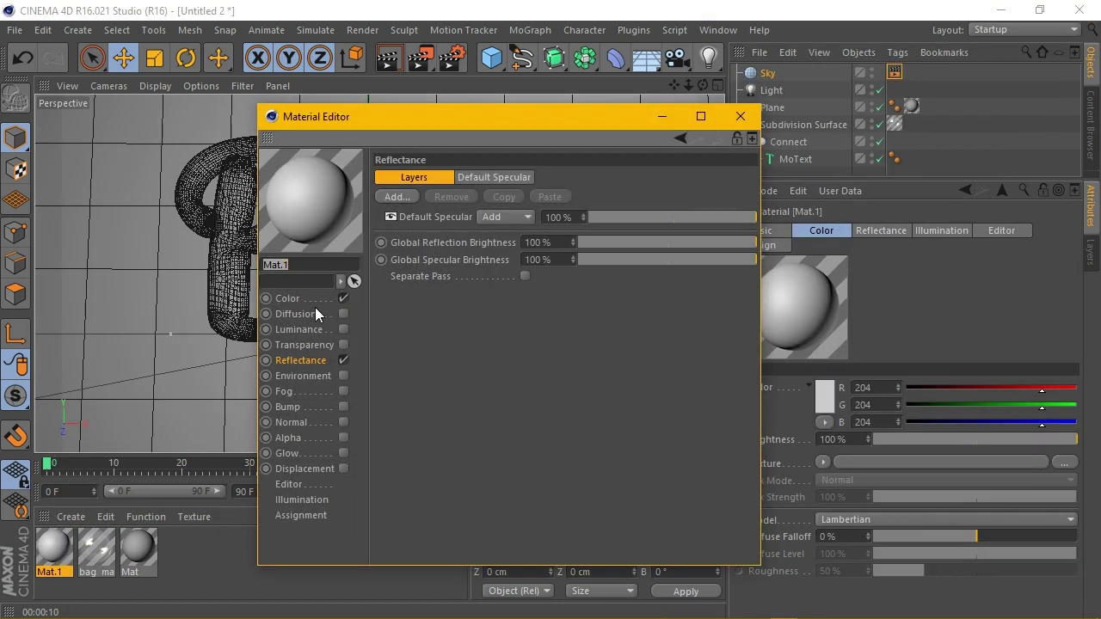
click(342, 299)
click(342, 360)
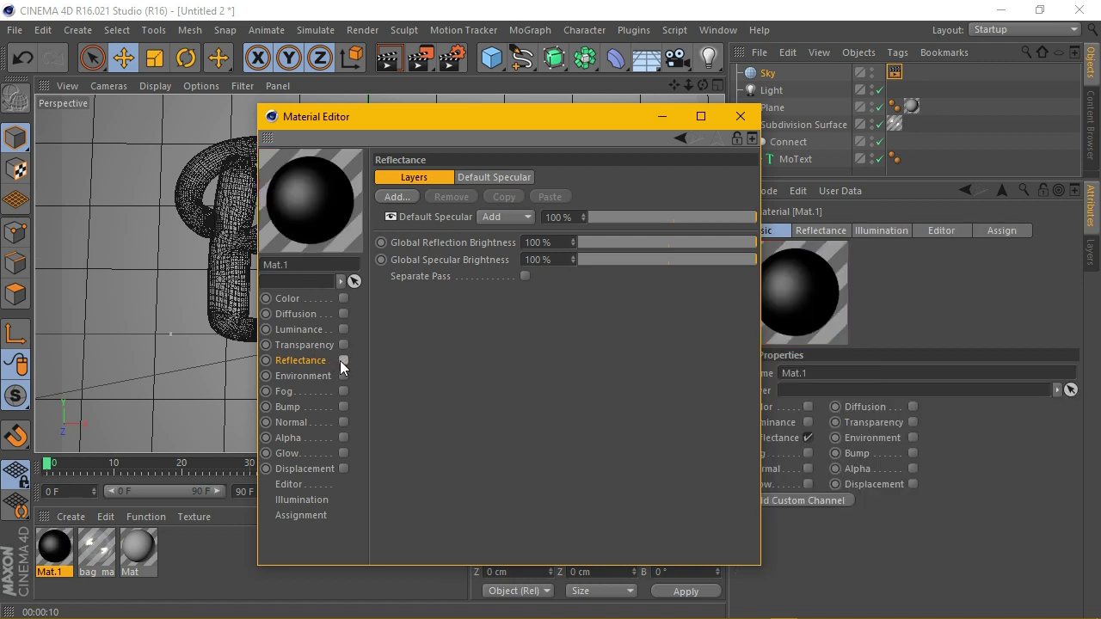
click(268, 267)
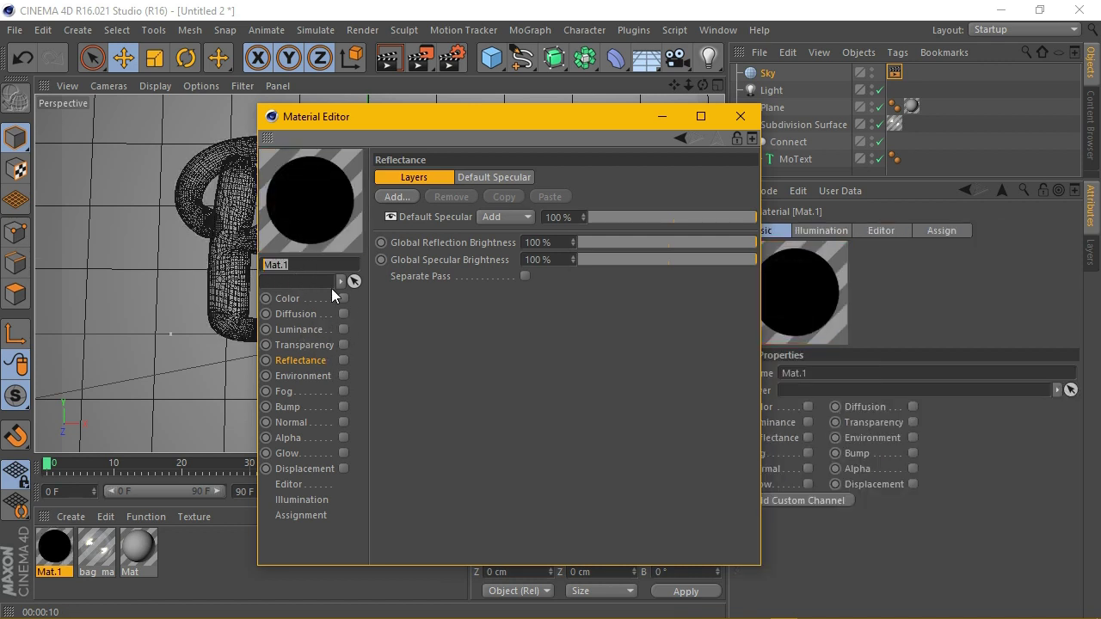
text(hdri)
key(Return)
- Enable Luminance on hdri using the potsdamer_platz_4k.hdr image as its texture
click(342, 329)
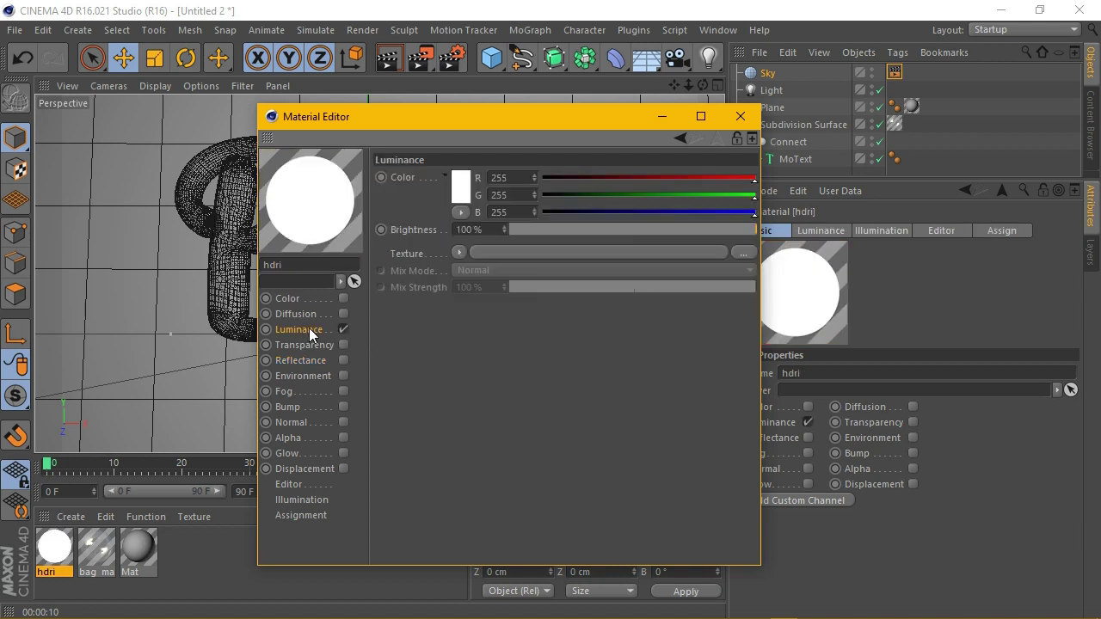
click(741, 252)
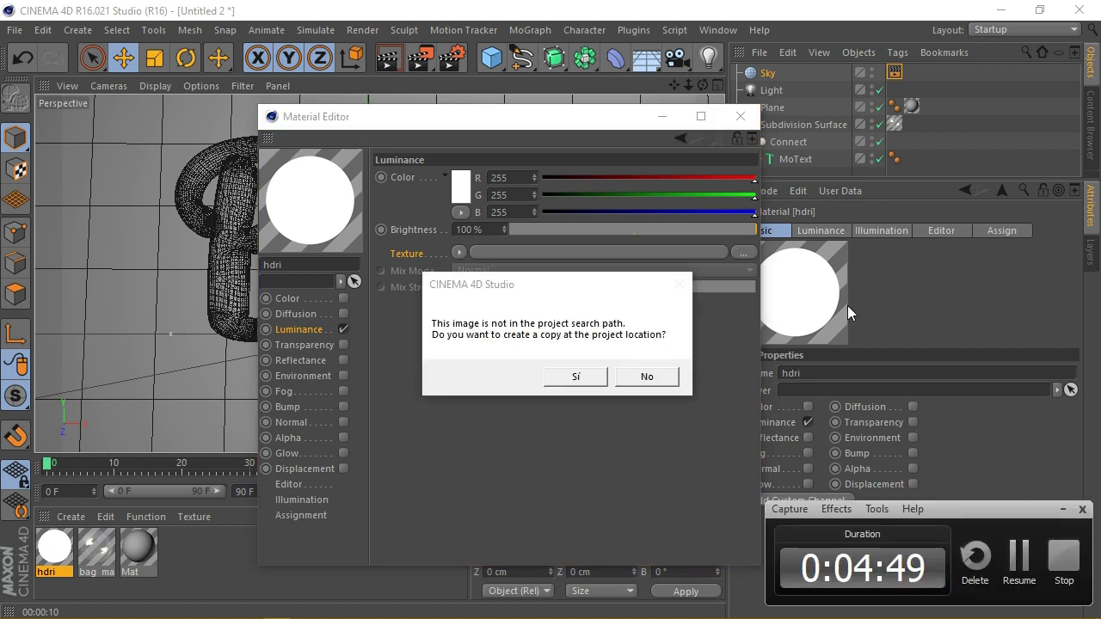
click(647, 377)
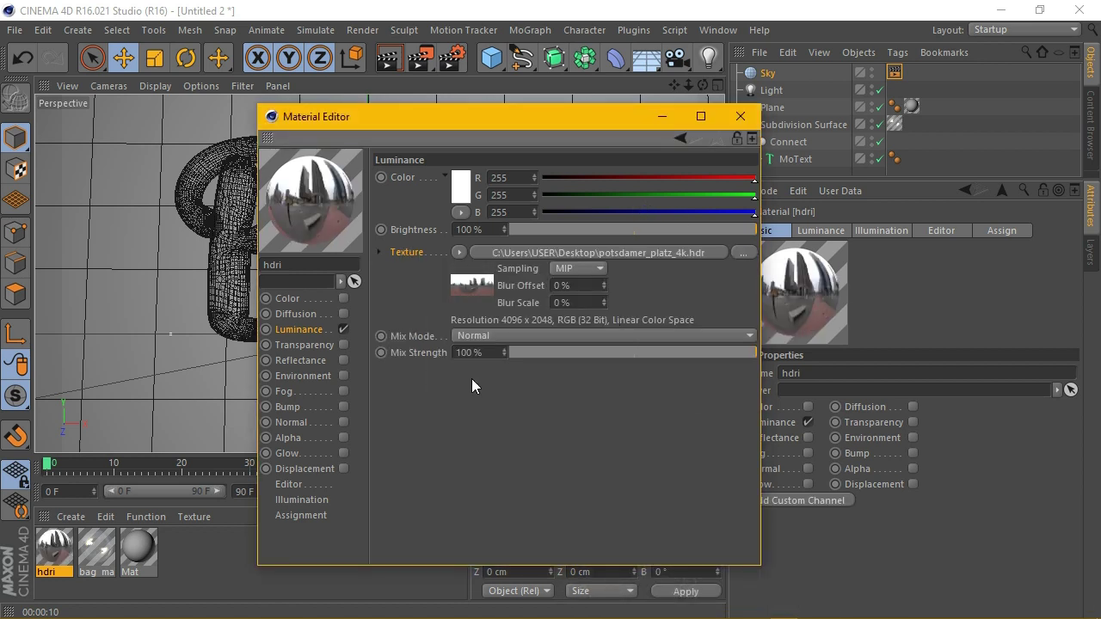
click(741, 116)
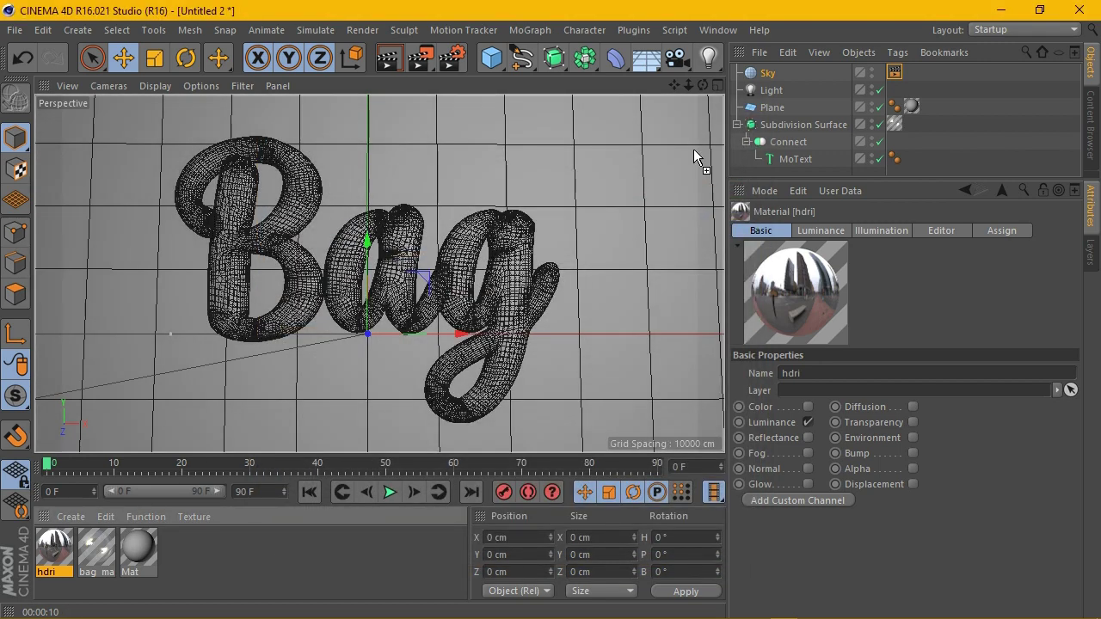
- Apply the hdri material to the Sky with Cubic projection
drag(694, 157, 769, 75)
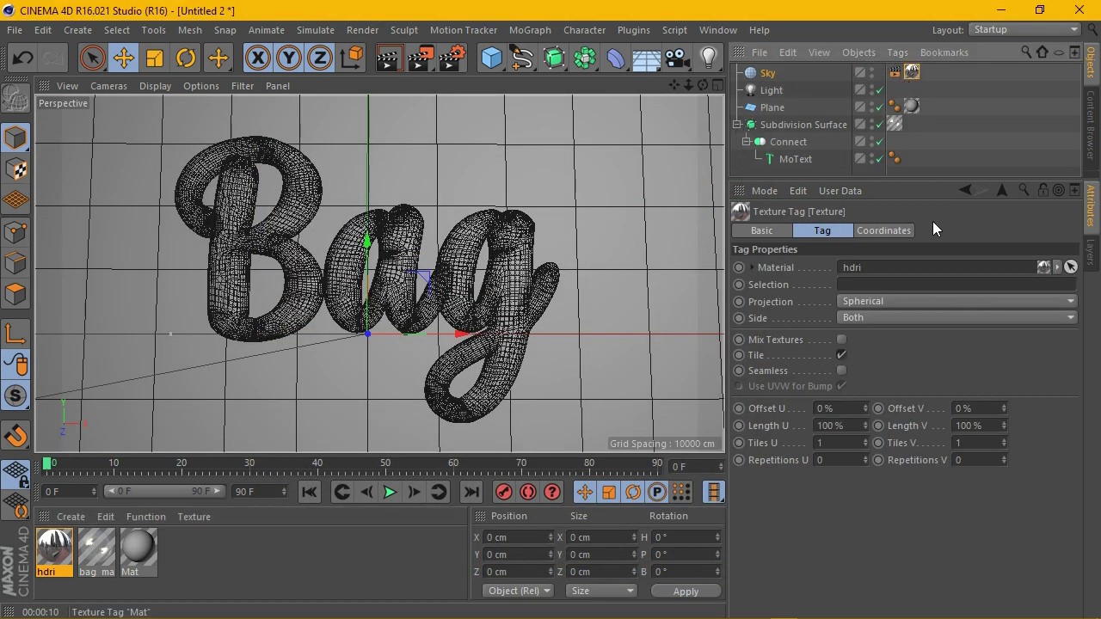
click(874, 303)
click(860, 368)
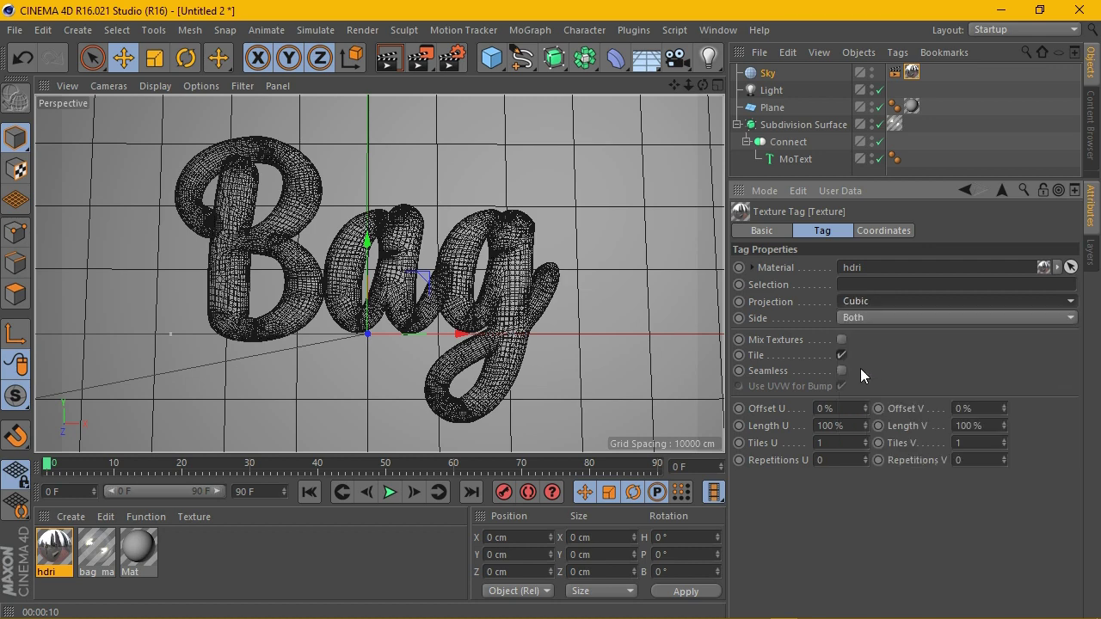
- Rename the Mat material to 'background'
double_click(136, 543)
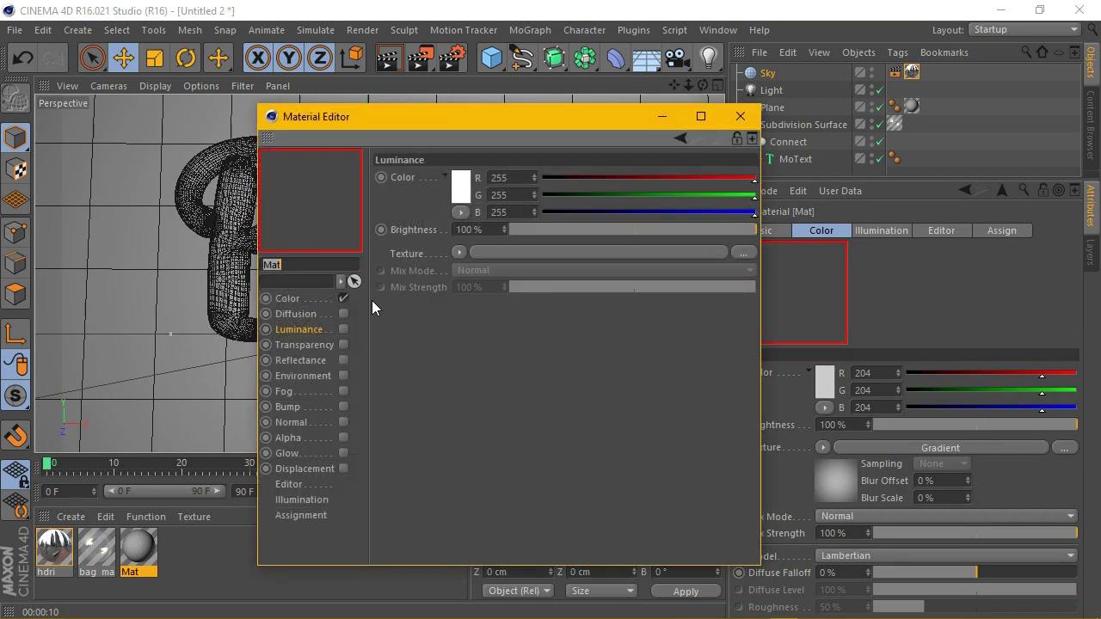
text(background)
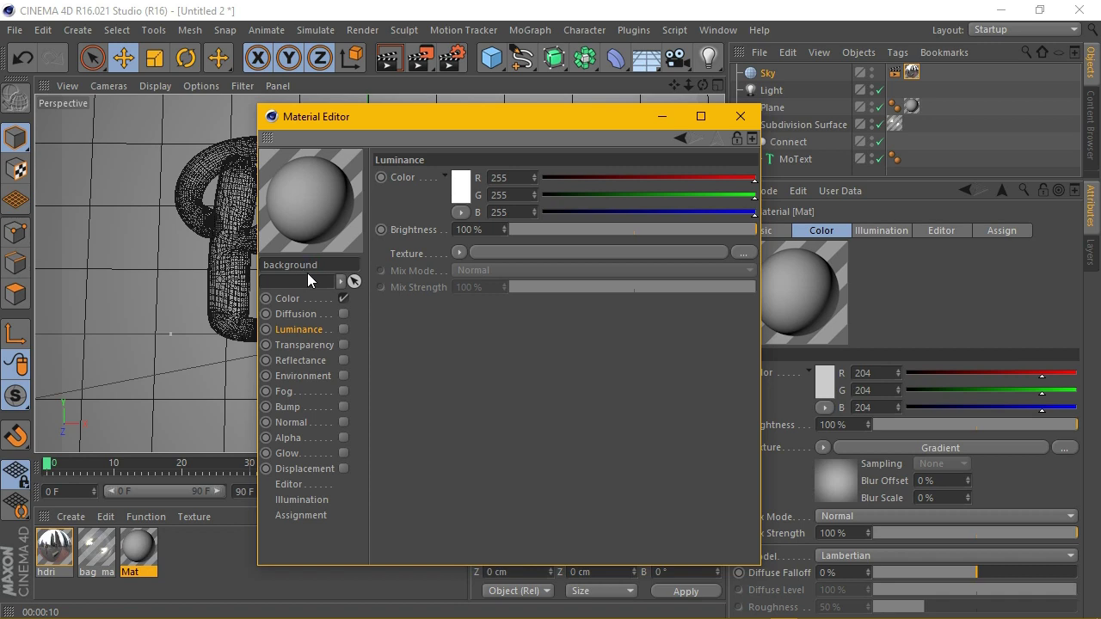
key(Return)
click(740, 116)
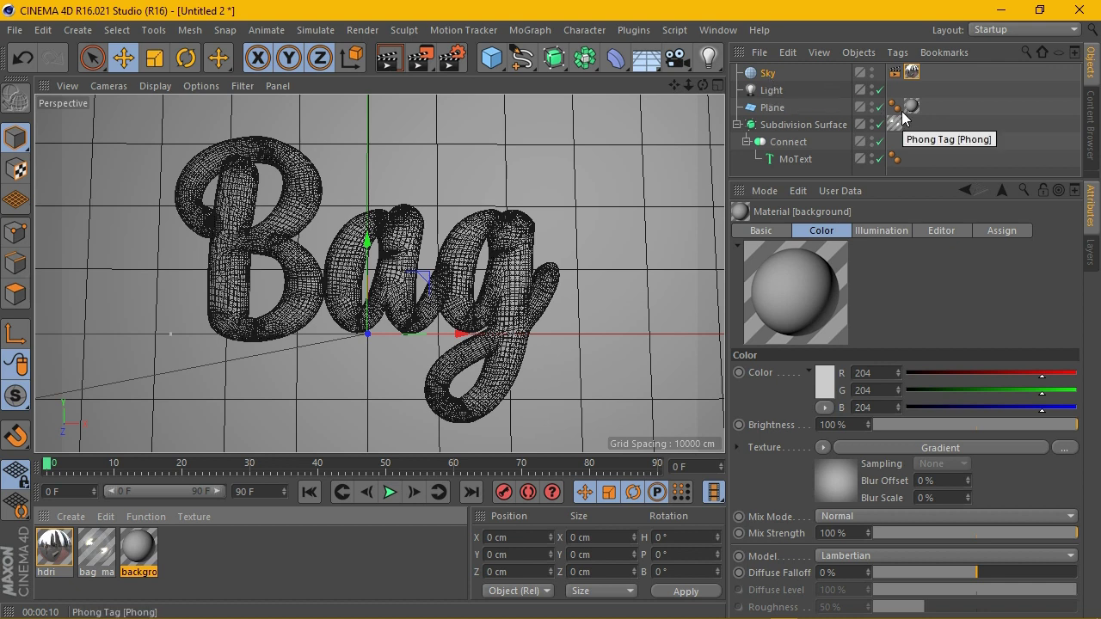
- Rename the Plane to 'background' and the Sky to 'hdri'
double_click(771, 108)
text(back)
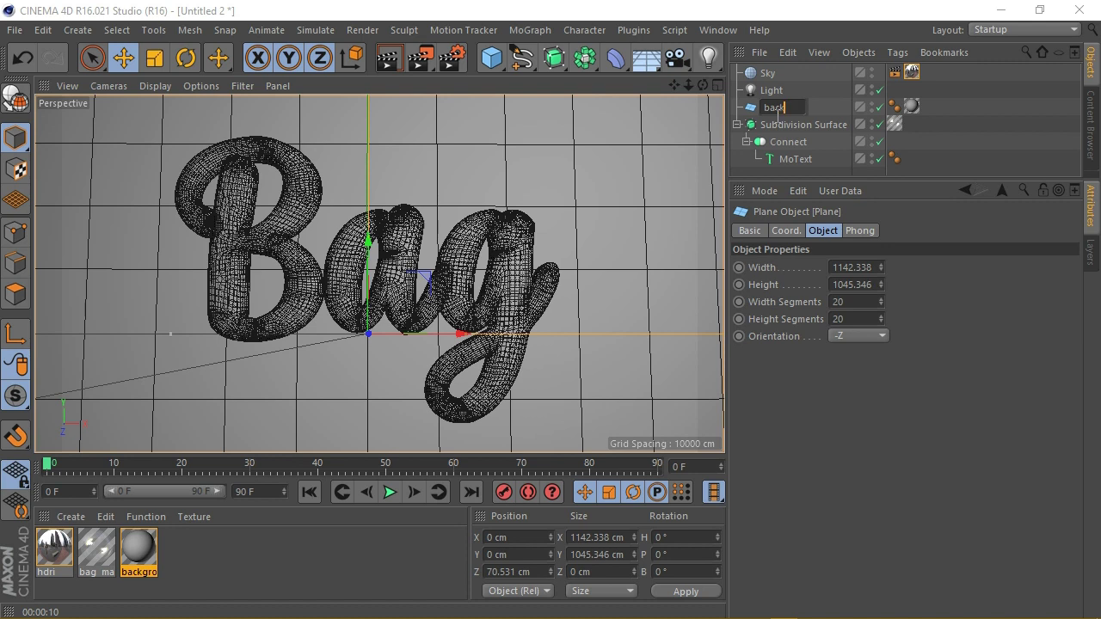
text(kground)
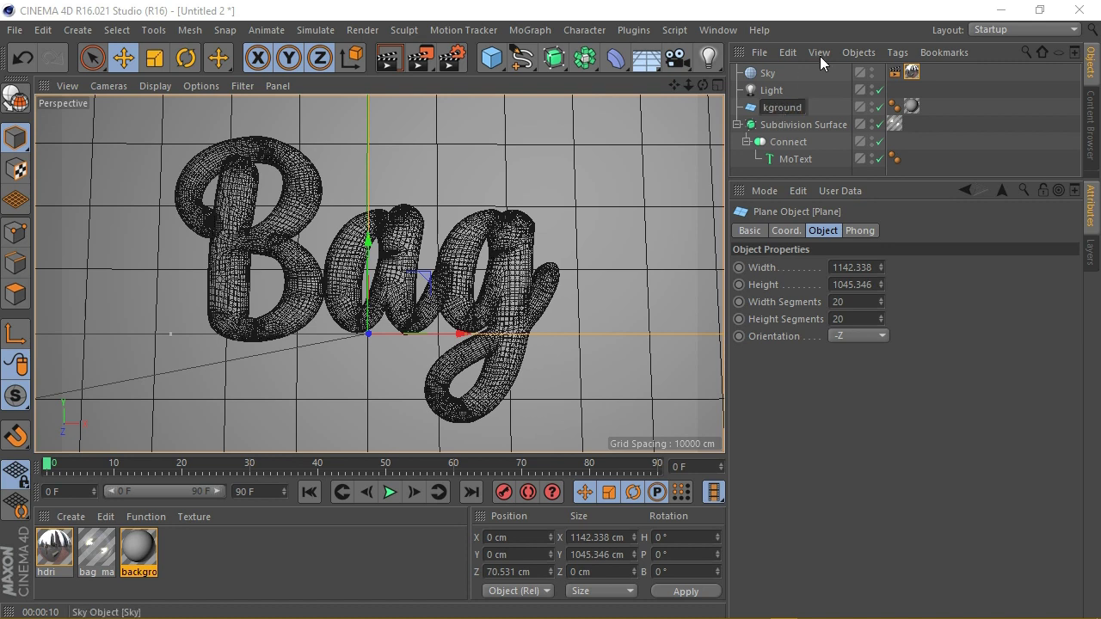
key(Return)
double_click(770, 74)
text(hdr)
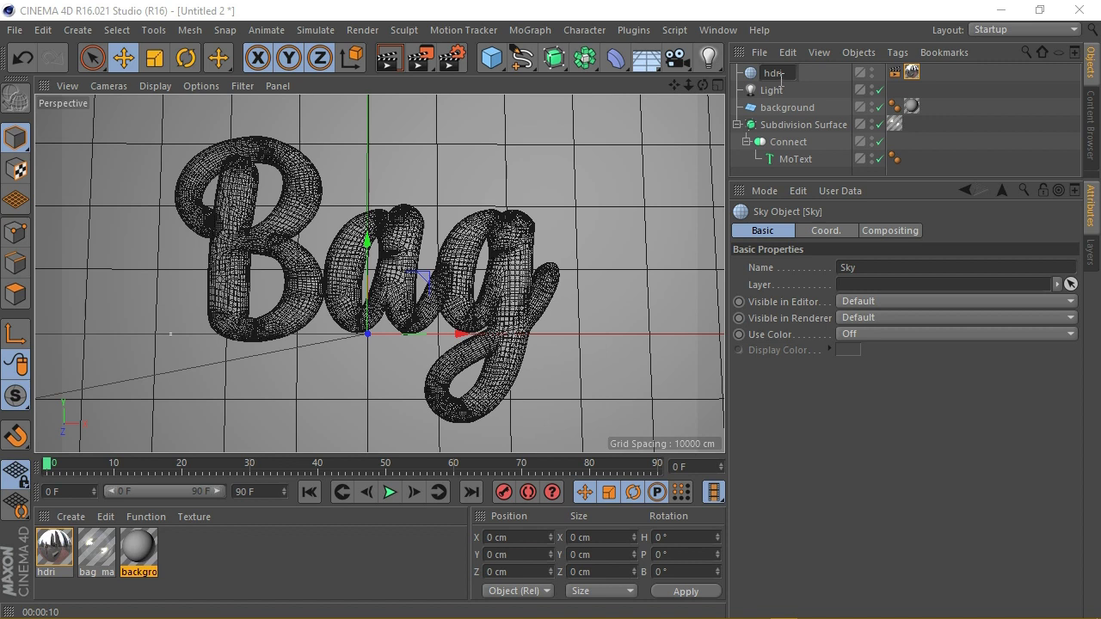
key(Return)
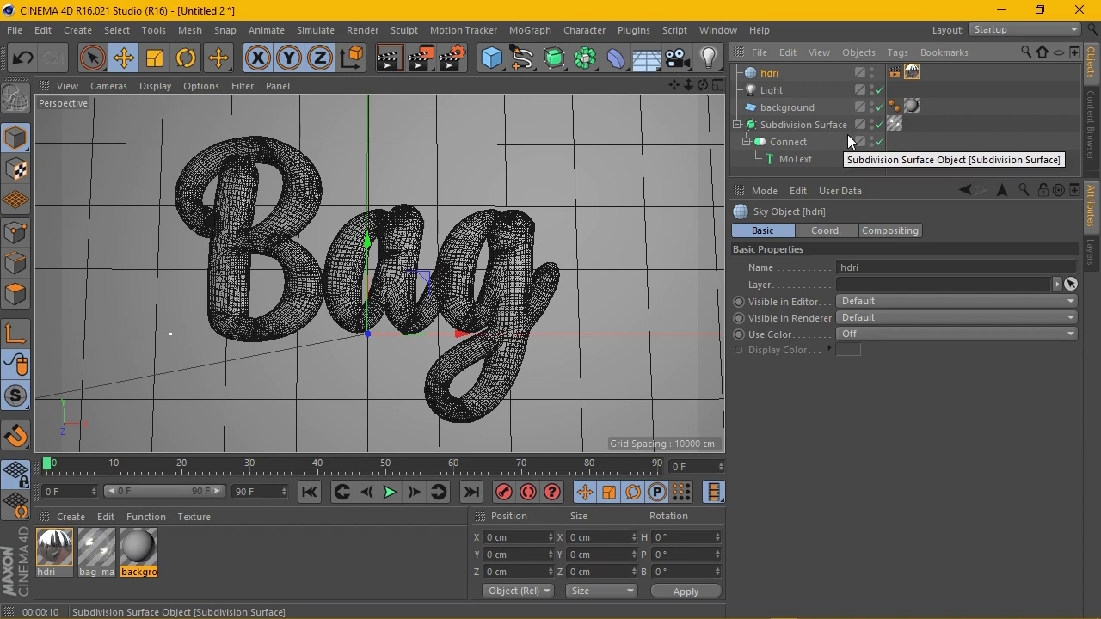
- Uncheck Seen by Transparency on the hdri sky's Compositing tag
click(794, 161)
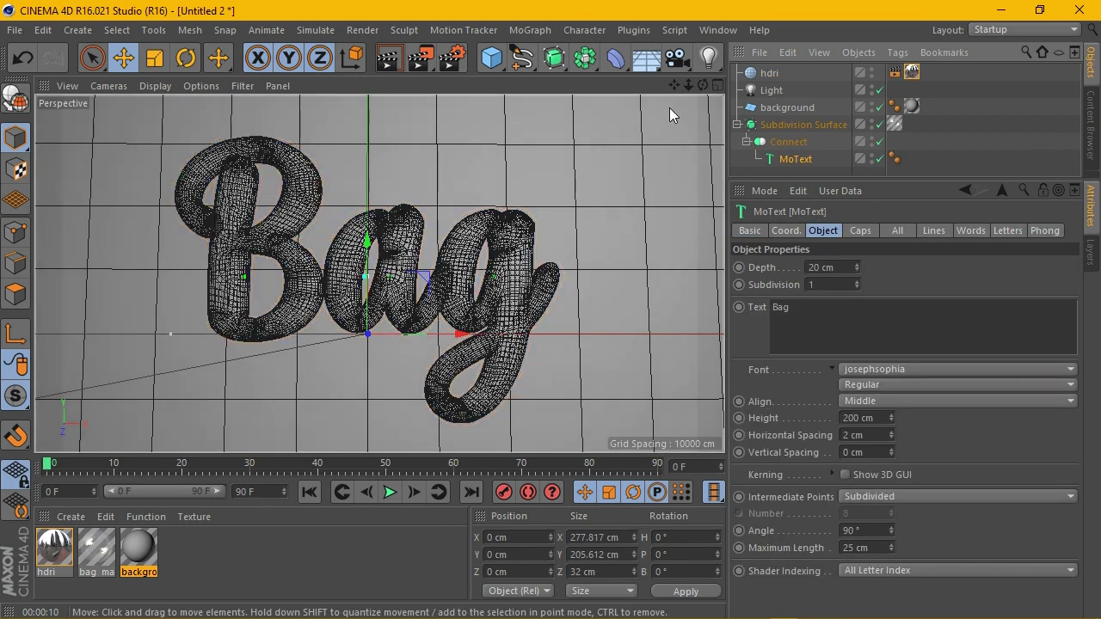
mouse_move(703, 85)
mouse_down()
mouse_move(378, 272)
mouse_move(705, 85)
mouse_up()
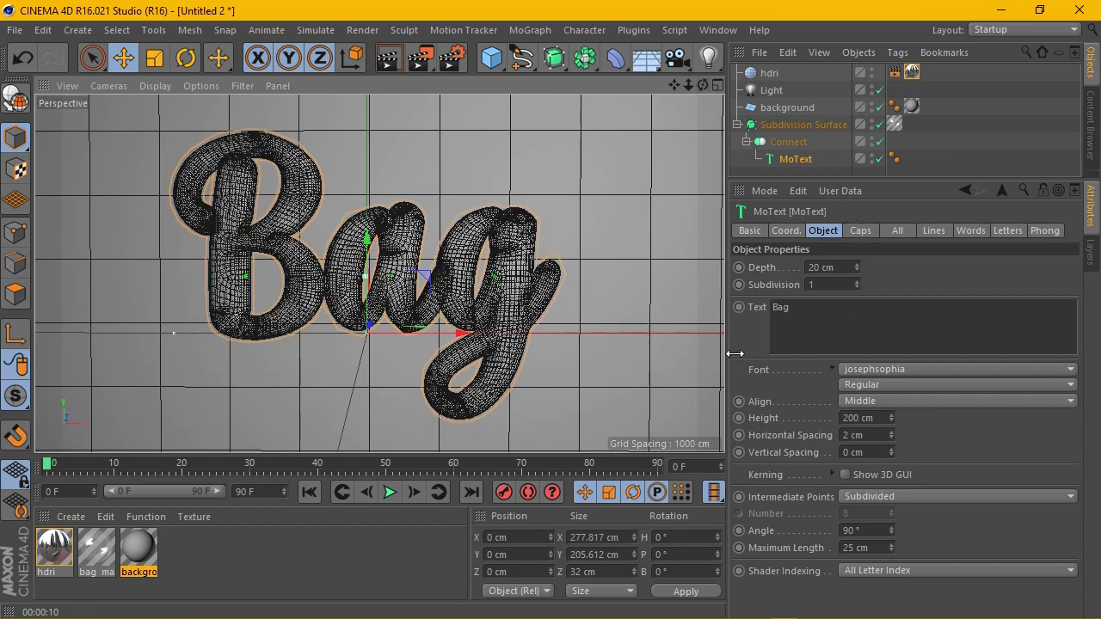
click(894, 73)
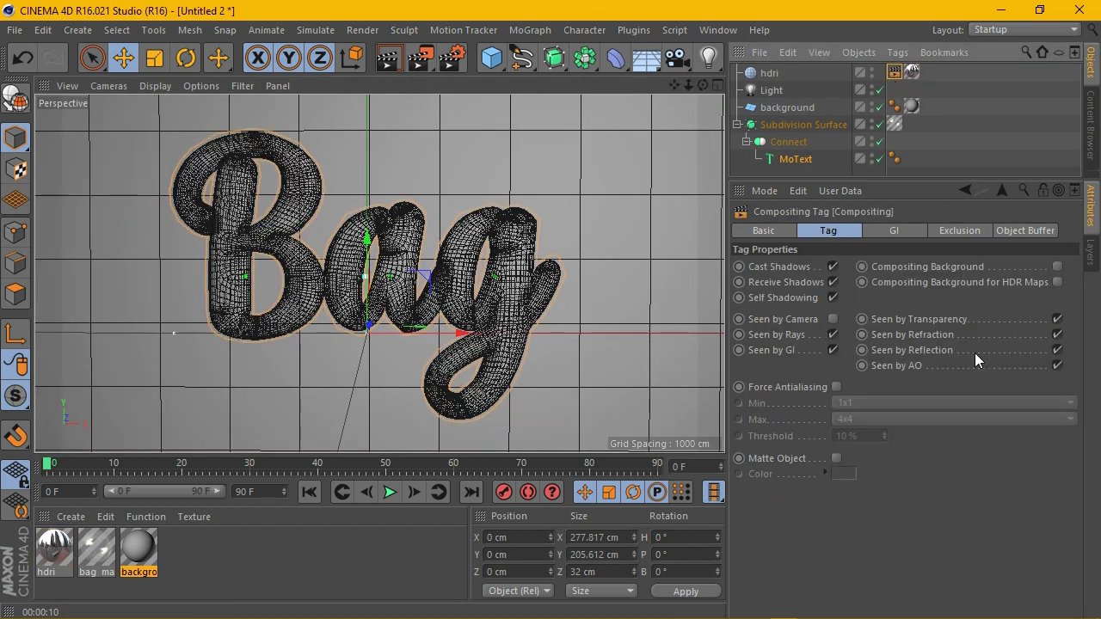
click(1057, 319)
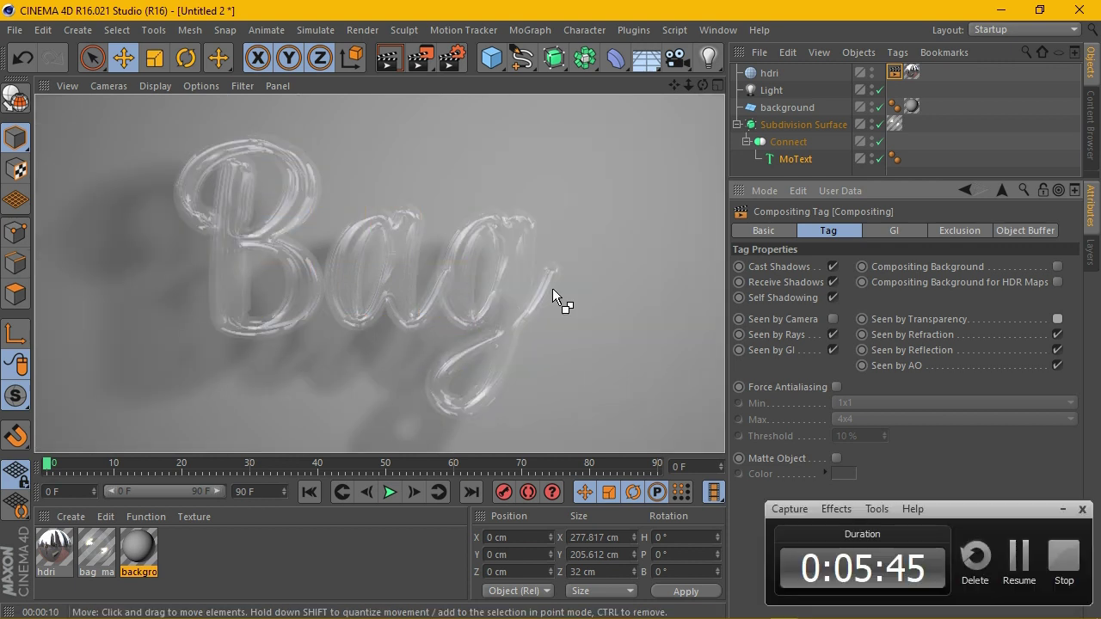
- Raise bag_material's Reflection Strength to 90 in the Reflectance channel
click(704, 84)
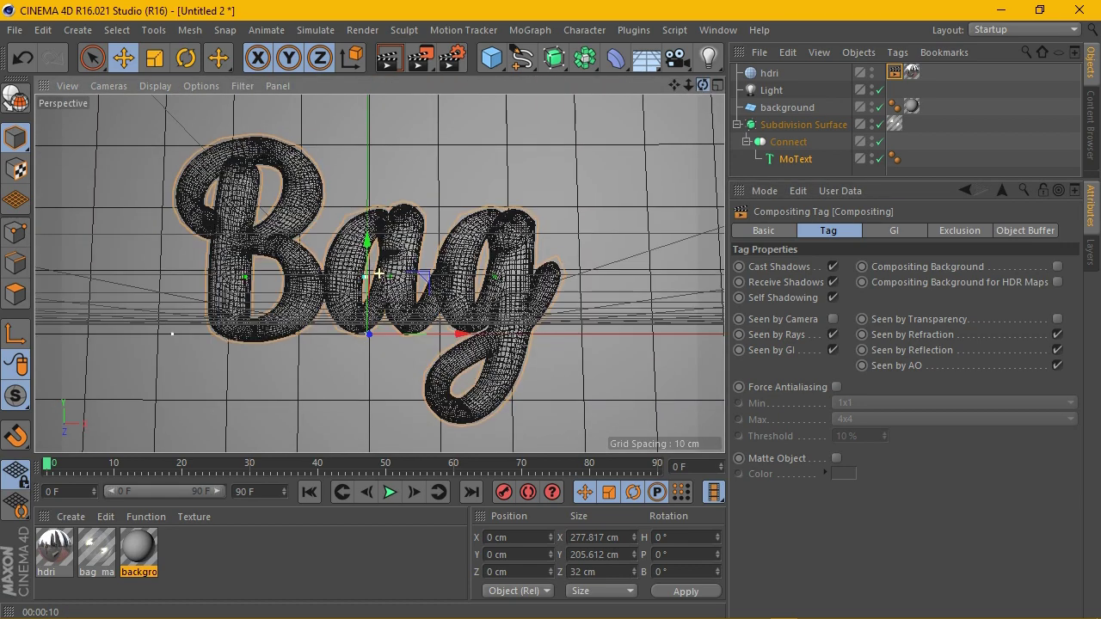
click(910, 74)
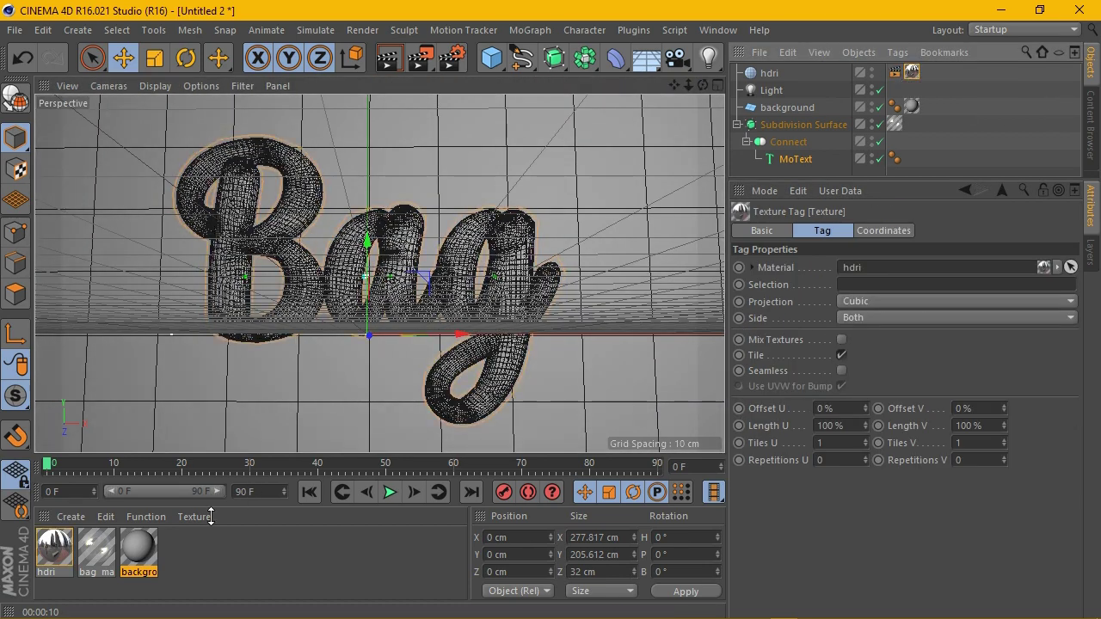
double_click(97, 549)
click(296, 360)
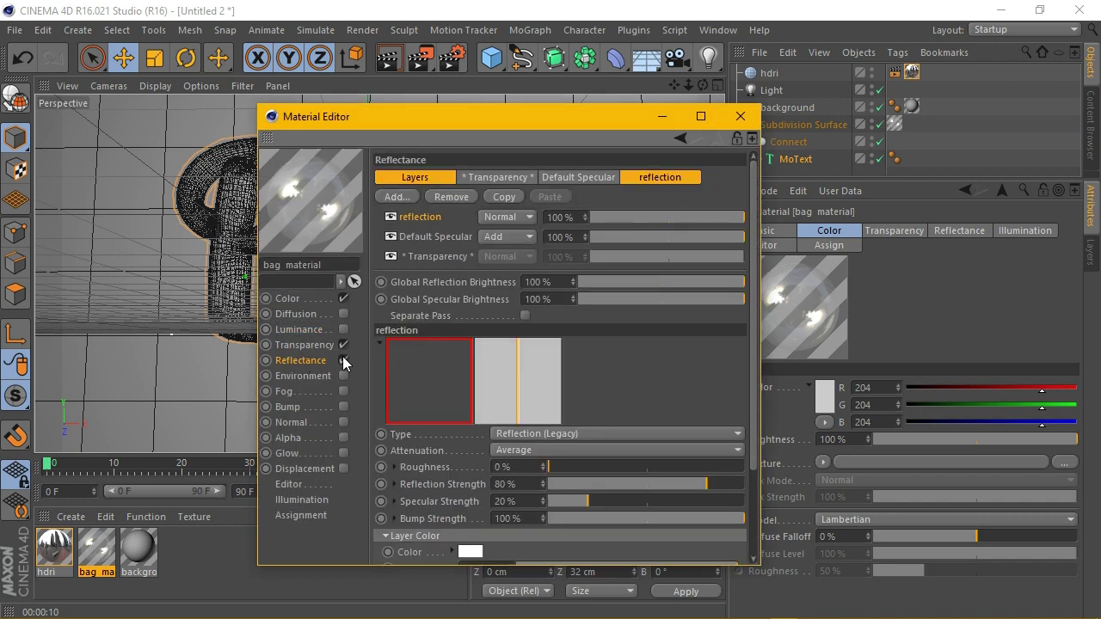
text(90)
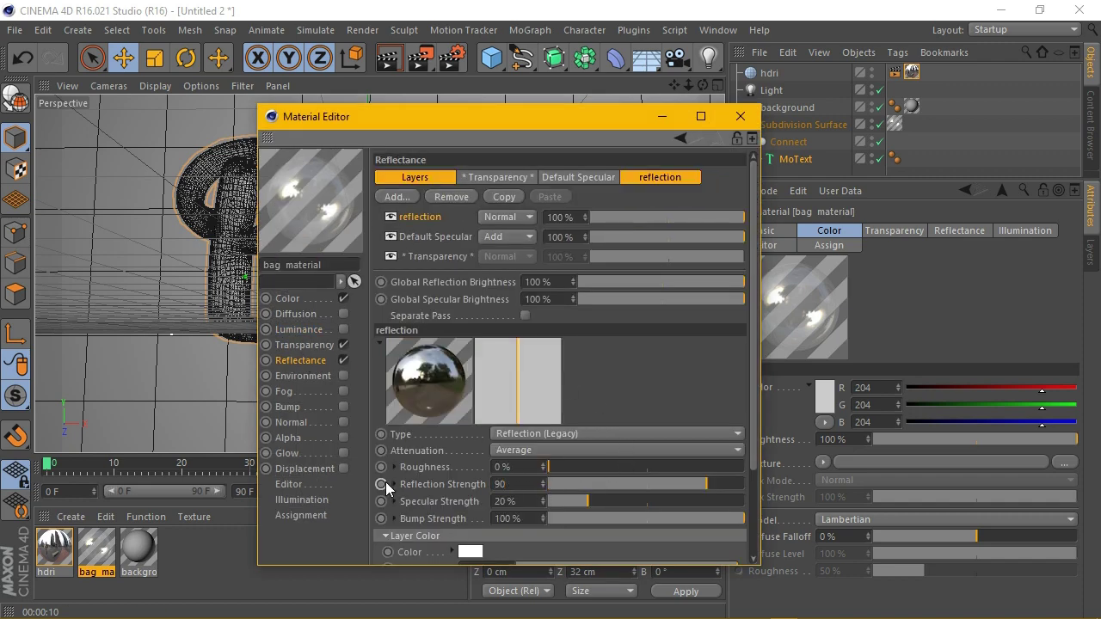
key(Return)
click(740, 116)
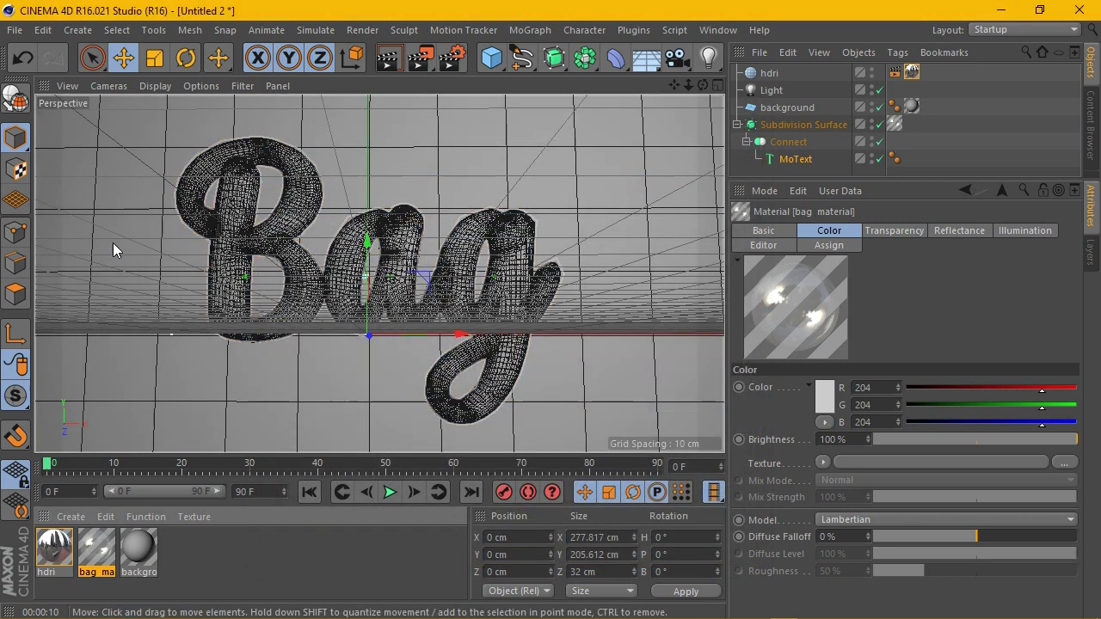
- Set the background material's gradient knots to grey 137 and dark grey 59
click(136, 547)
double_click(136, 547)
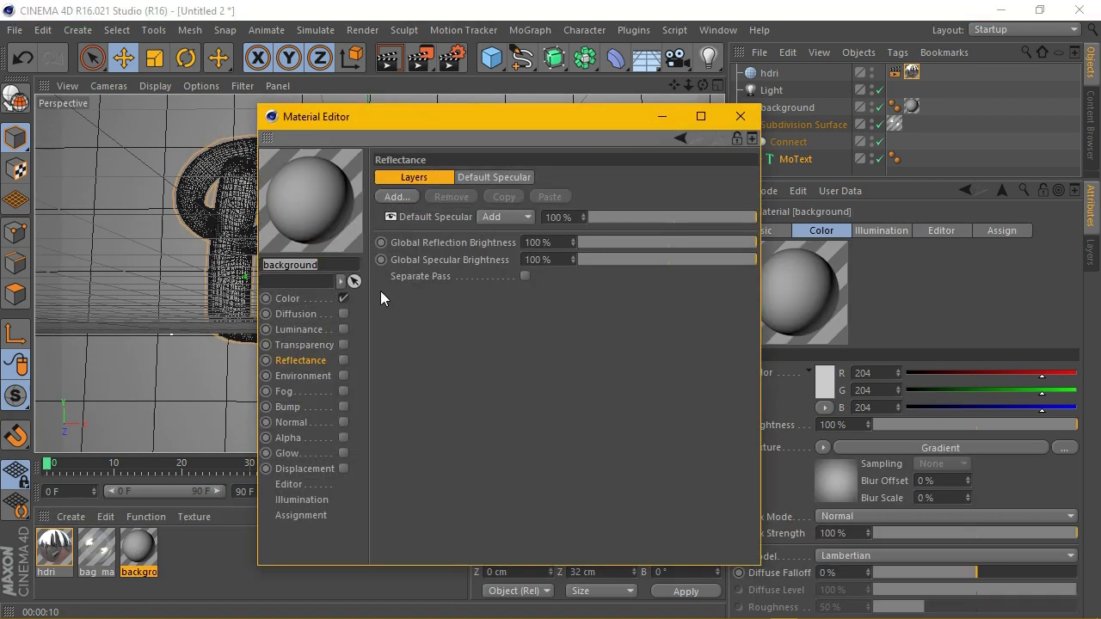
click(300, 297)
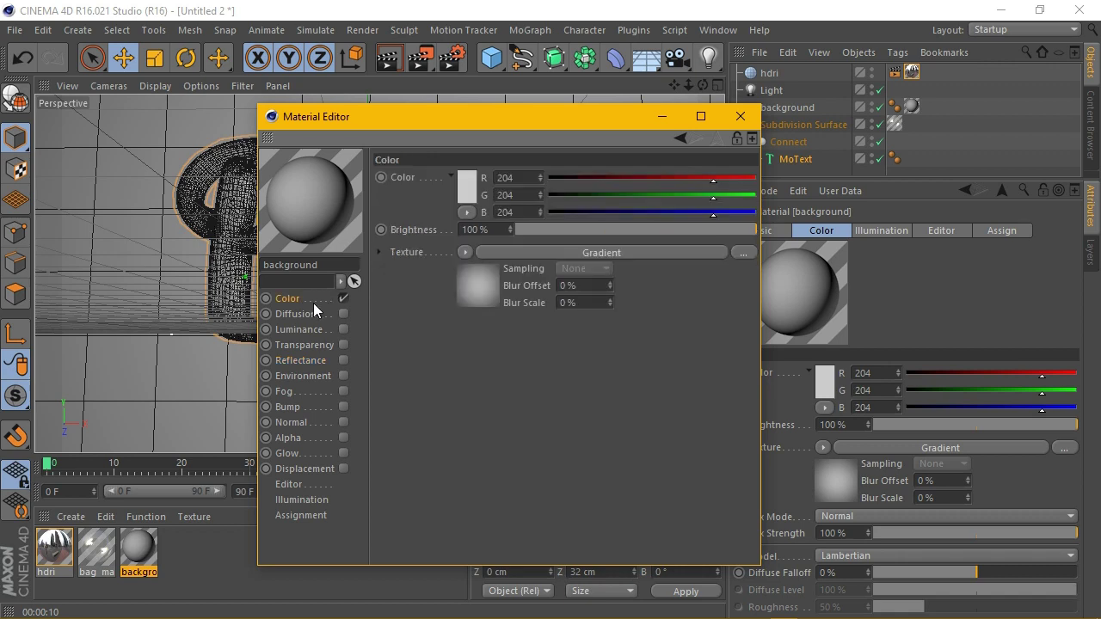
click(476, 285)
double_click(447, 311)
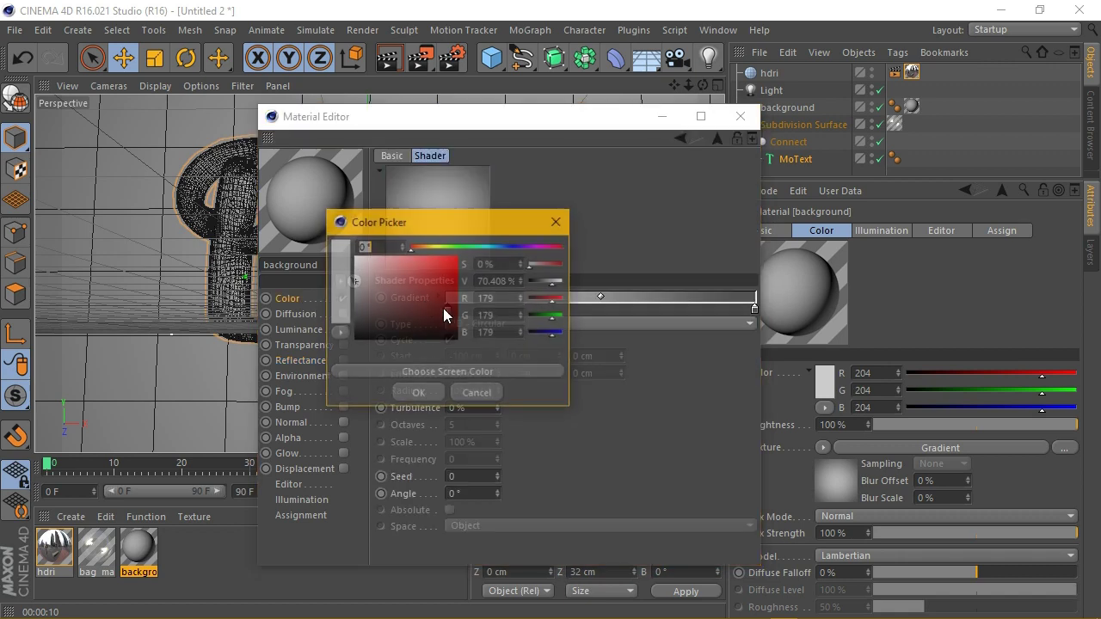
drag(368, 288, 350, 301)
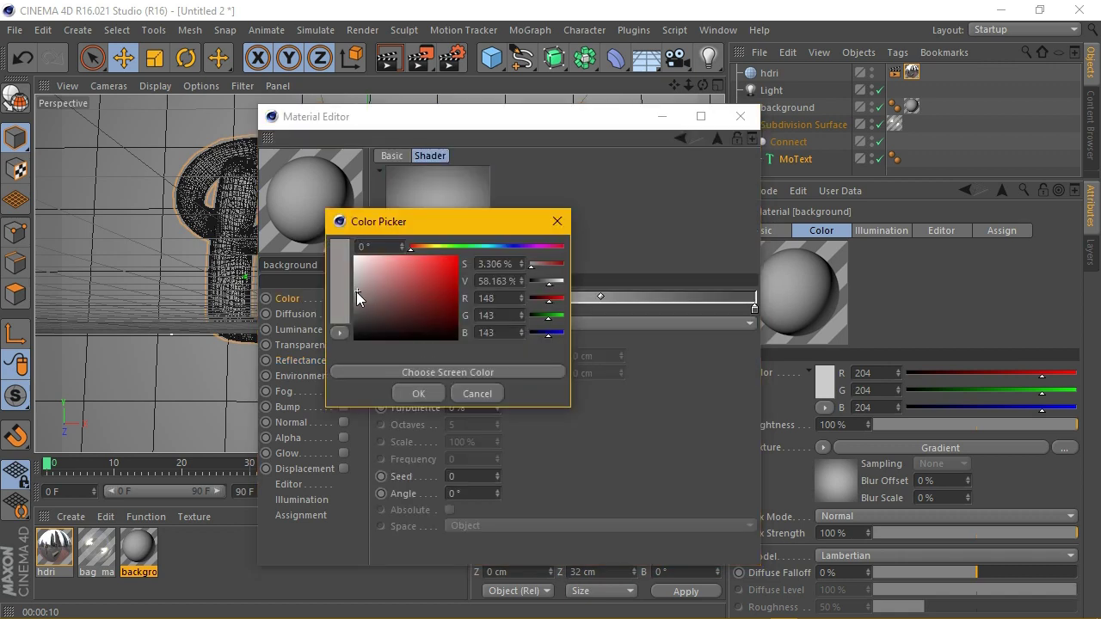
click(418, 393)
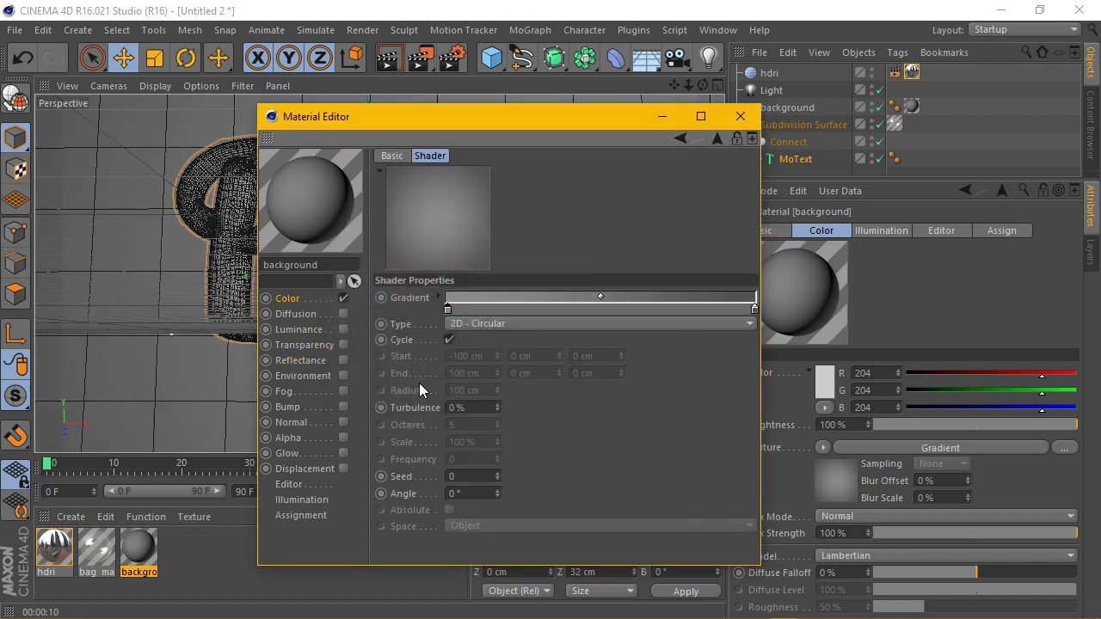
double_click(752, 311)
drag(667, 335, 662, 322)
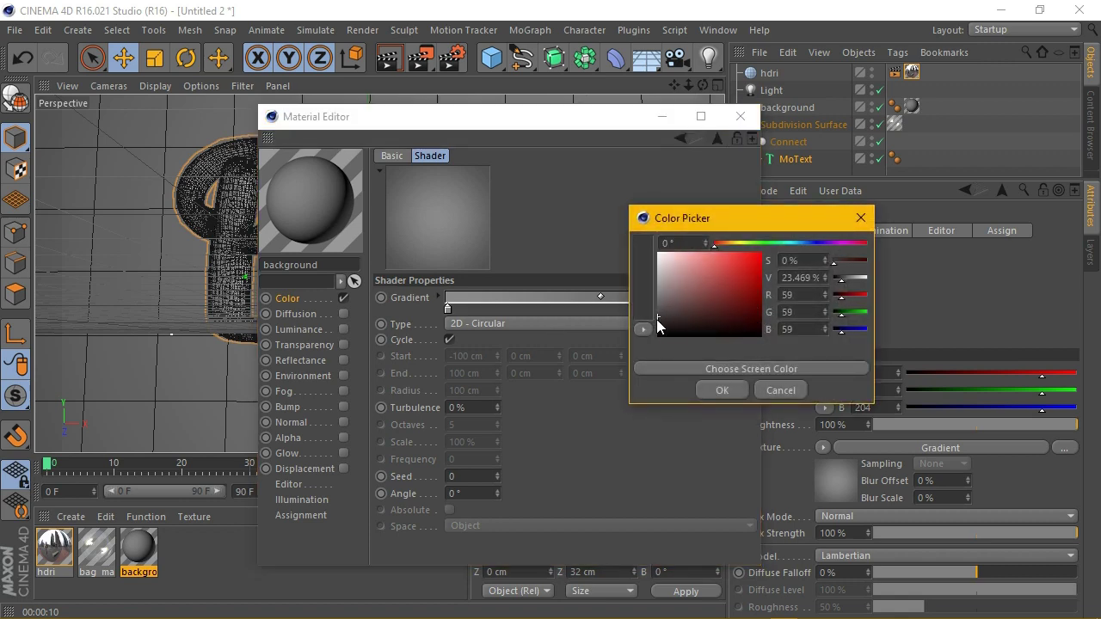
click(721, 392)
click(743, 123)
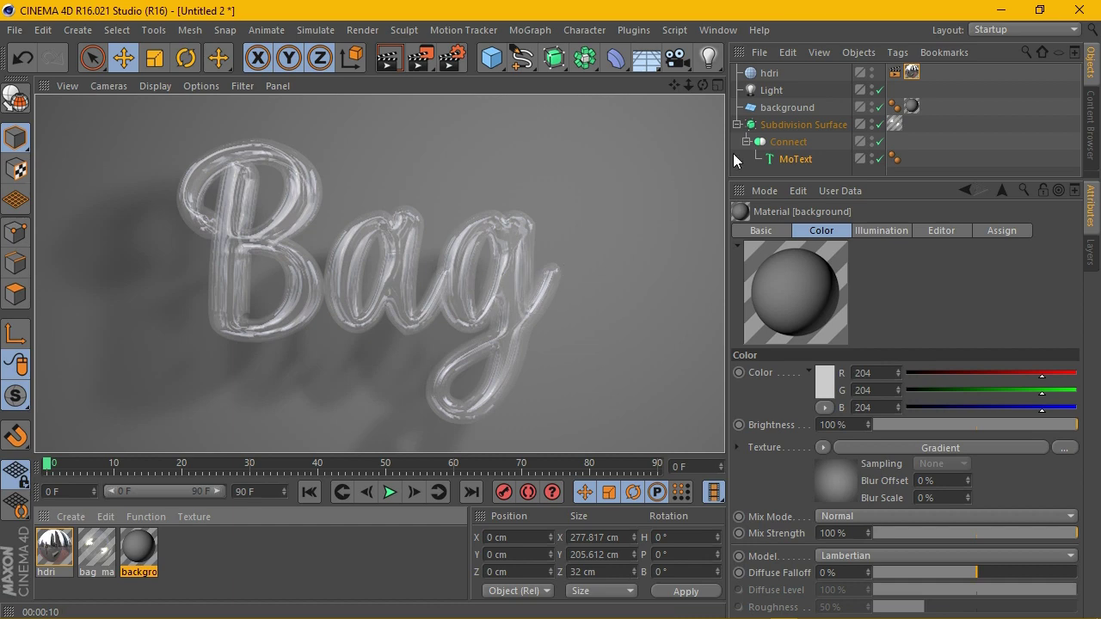
- Move the light back and up to about 323, 212, -337 cm in four-view layout
click(769, 90)
click(719, 87)
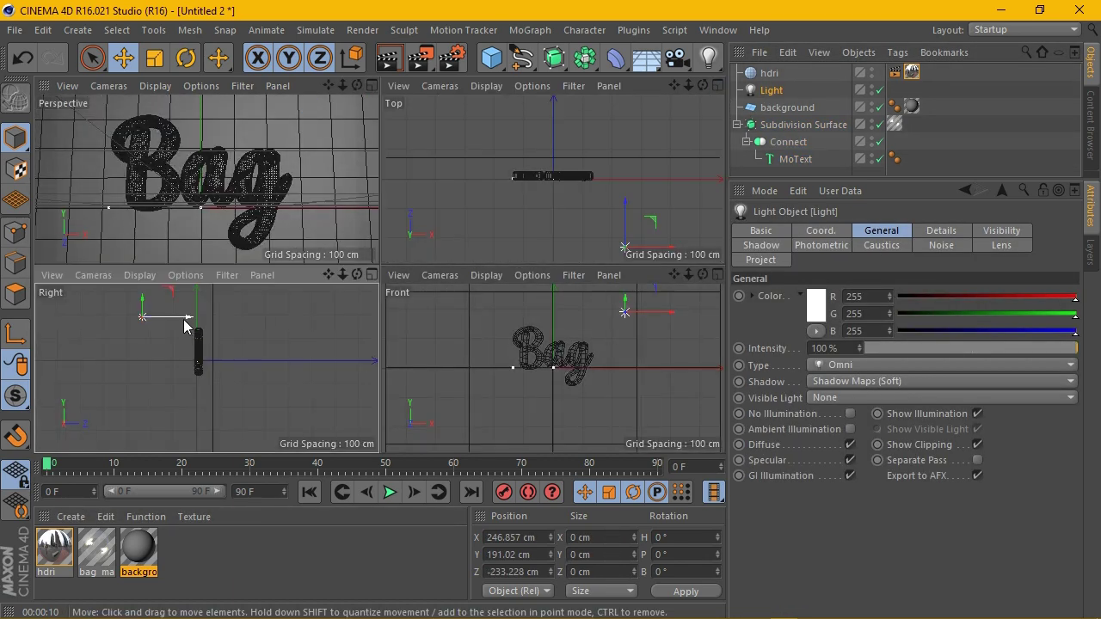
drag(186, 317, 163, 316)
scroll(608, 361, down, 3)
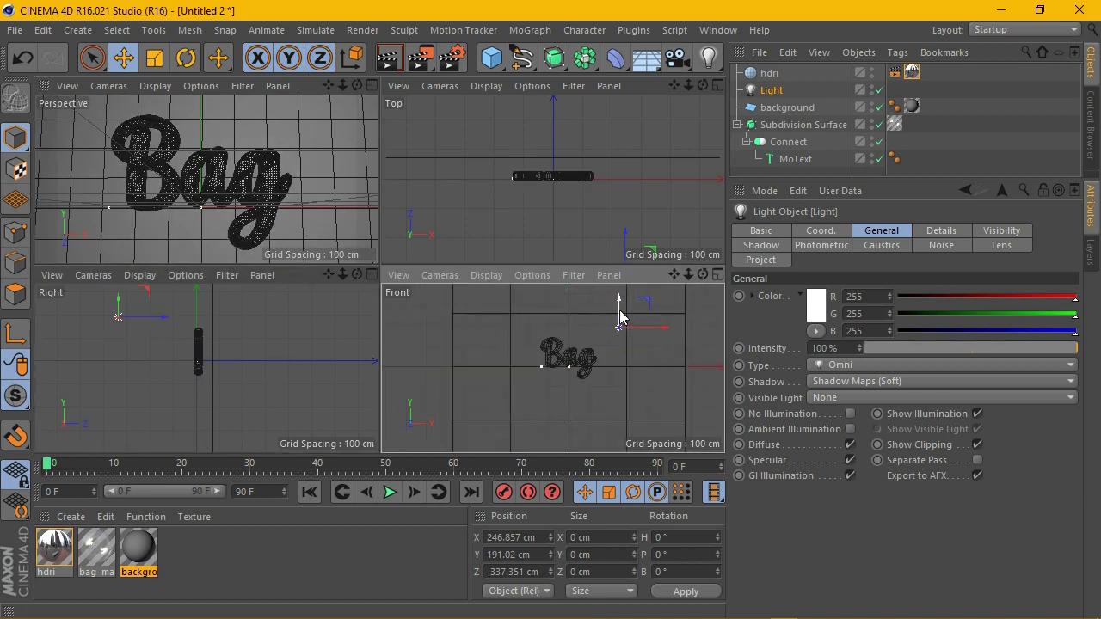
drag(618, 315, 647, 324)
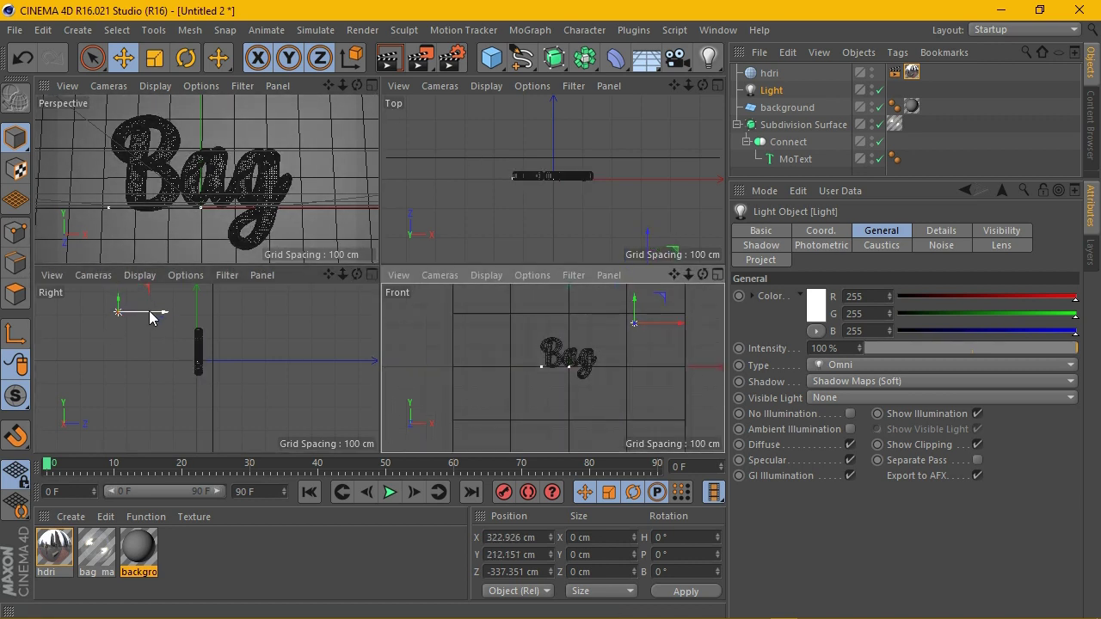
click(373, 85)
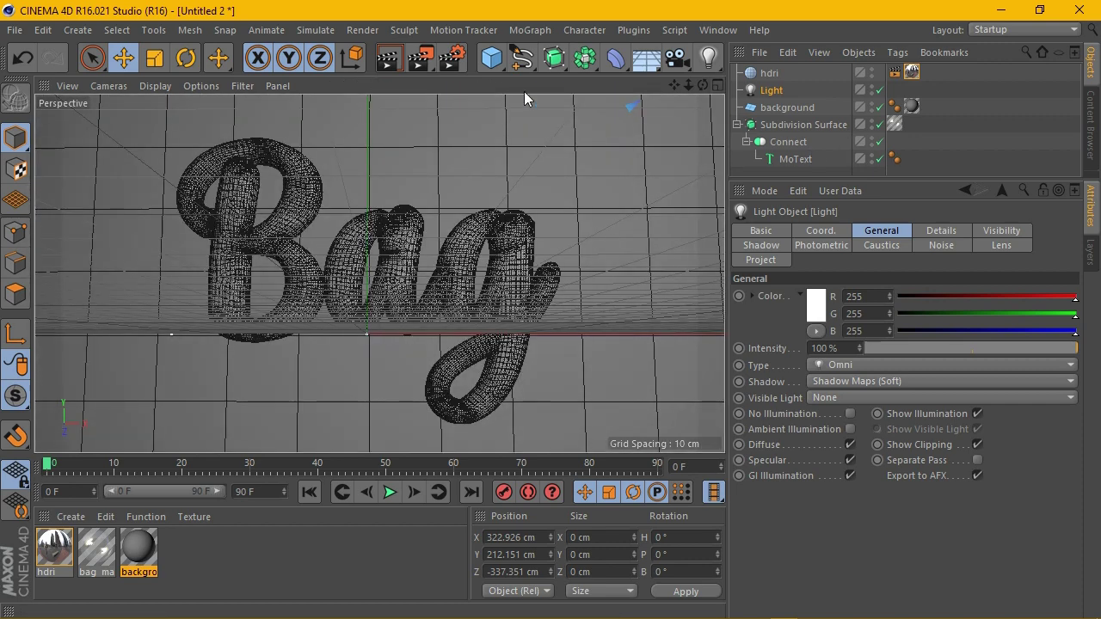
- Render a preview and narrow the background plane to about 971 cm wide
click(387, 57)
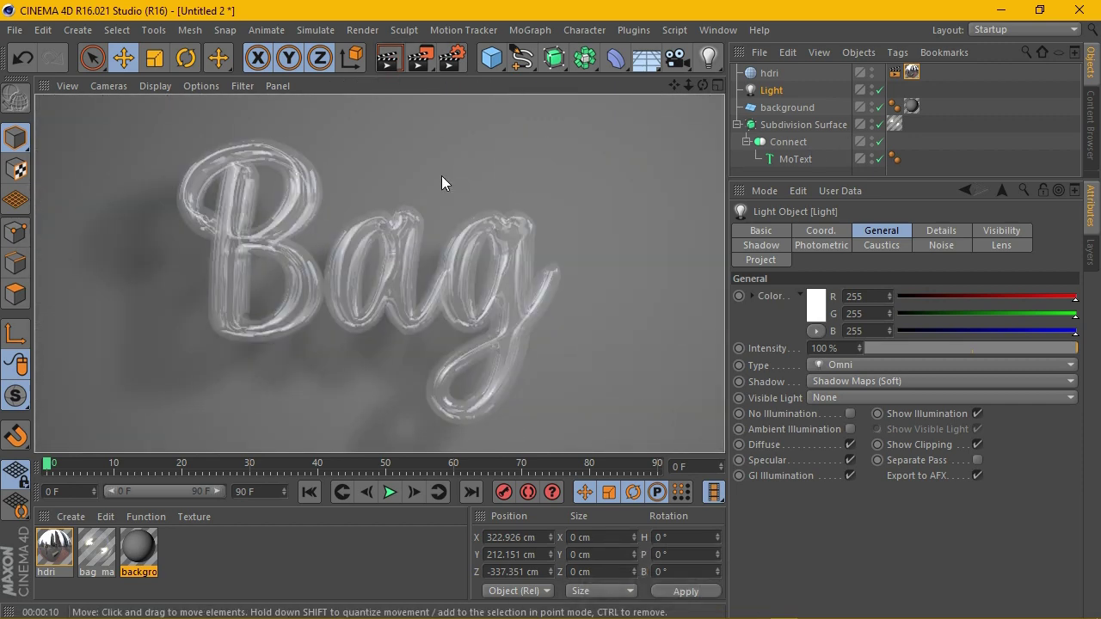
scroll(418, 228, down, 1)
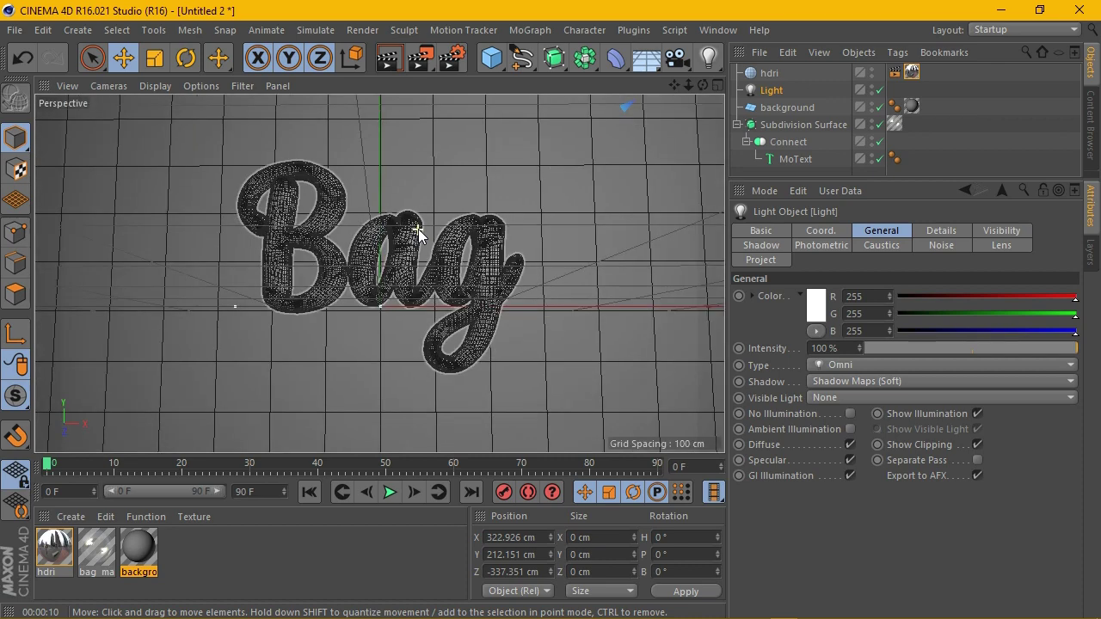
scroll(418, 229, down, 3)
scroll(418, 229, down, 2)
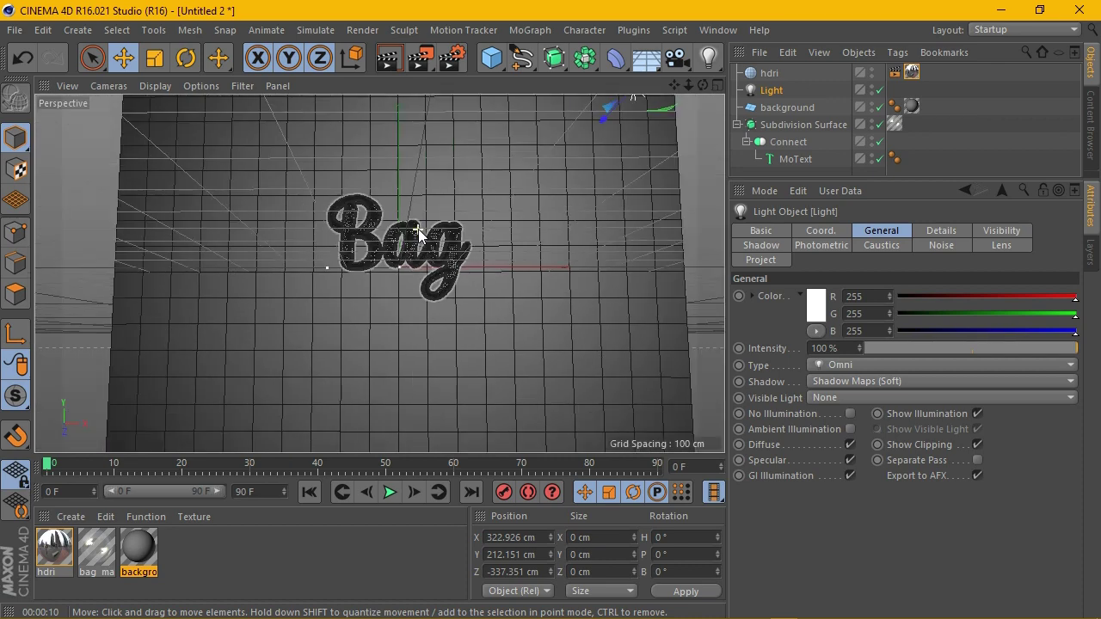
click(781, 108)
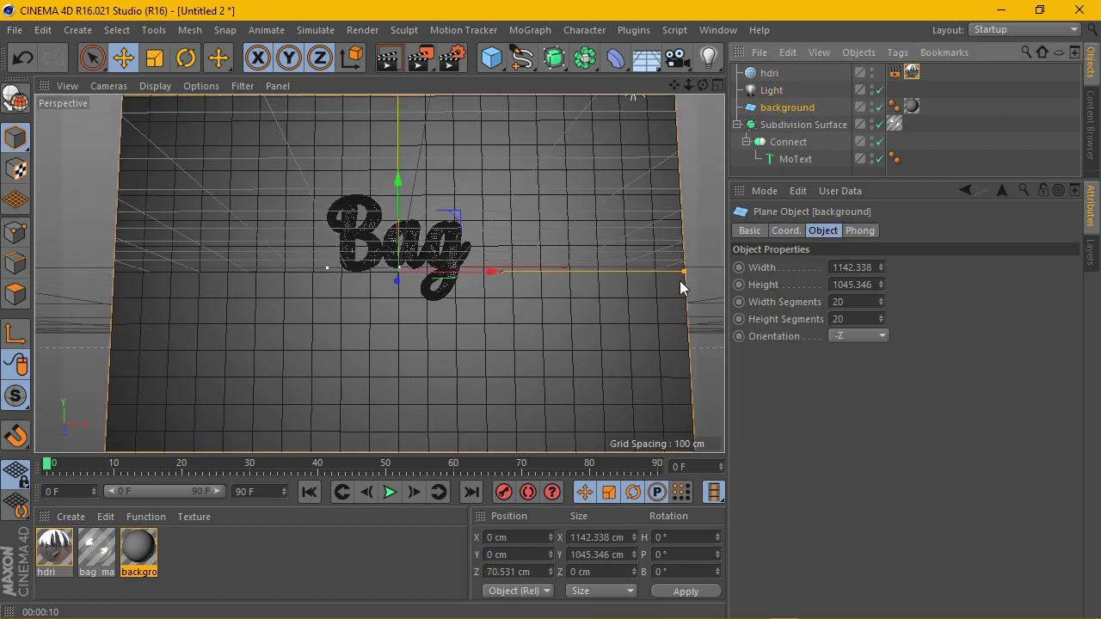
drag(677, 277, 645, 275)
- Shrink the background plane to roughly 680 × 420 cm
scroll(395, 203, down, 2)
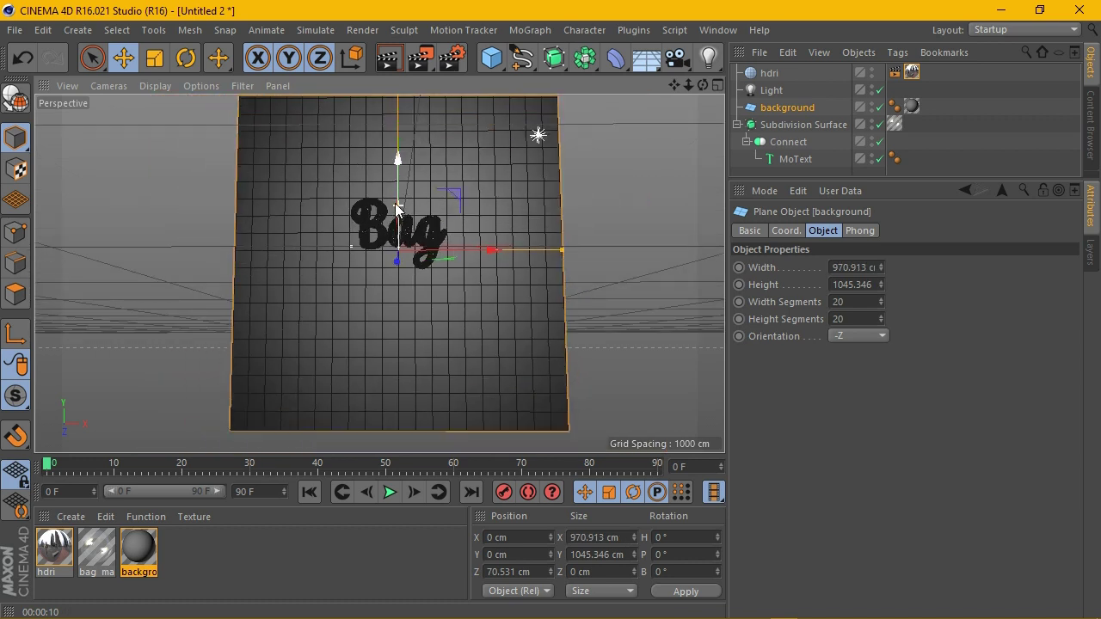
scroll(411, 198, down, 2)
mouse_move(405, 125)
mouse_down()
mouse_move(408, 170)
mouse_move(404, 146)
mouse_up()
scroll(386, 234, up, 2)
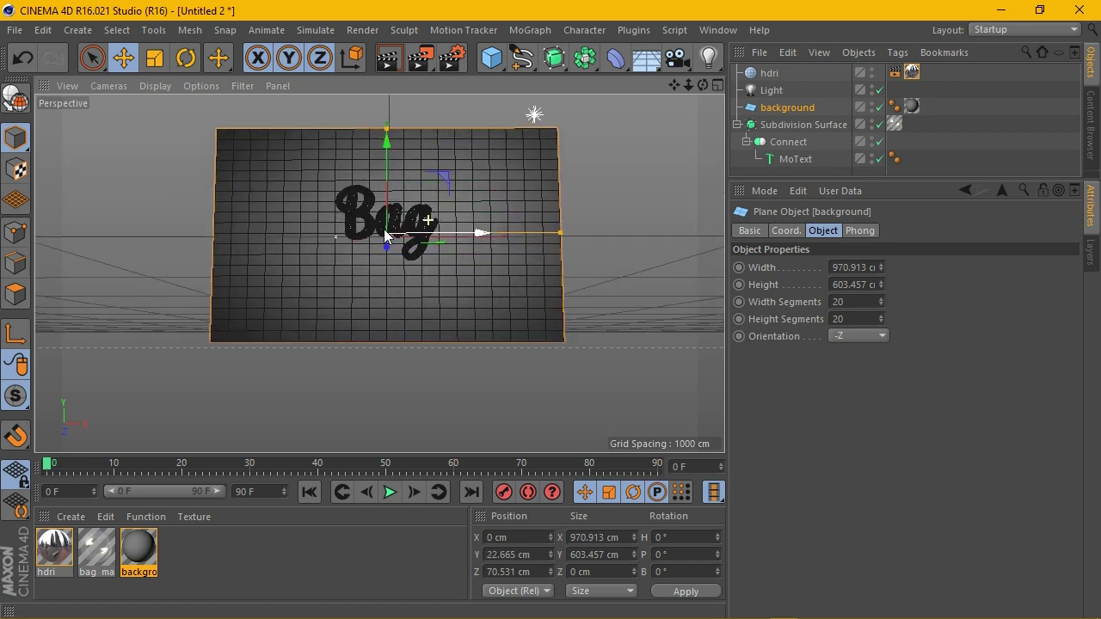
scroll(385, 232, up, 2)
scroll(401, 184, up, 3)
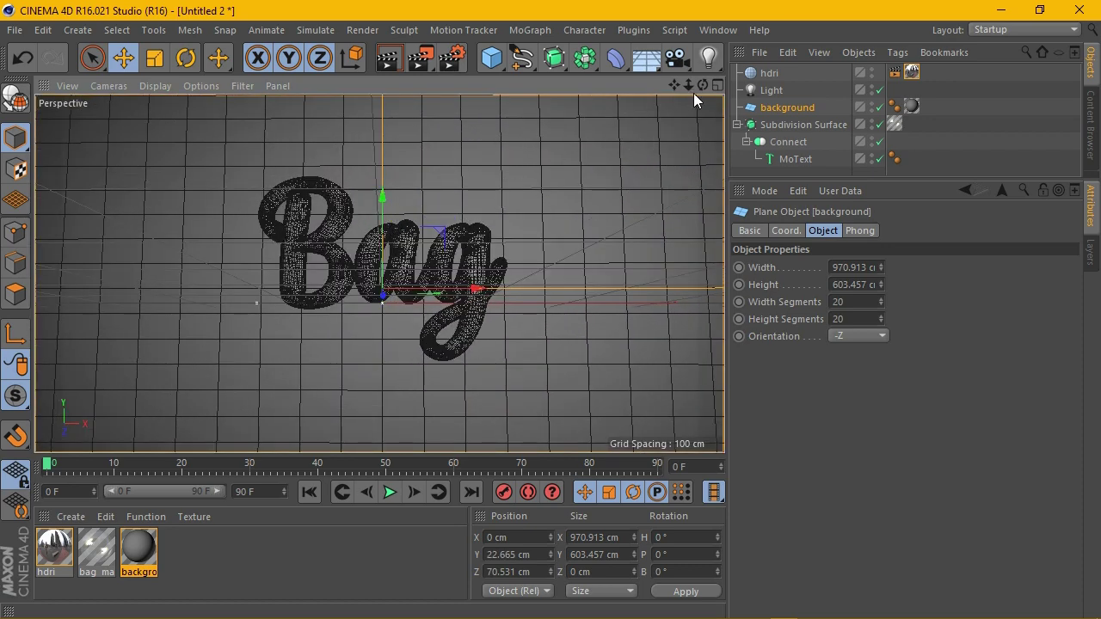
scroll(413, 229, down, 3)
drag(658, 268, 632, 274)
drag(393, 109, 394, 133)
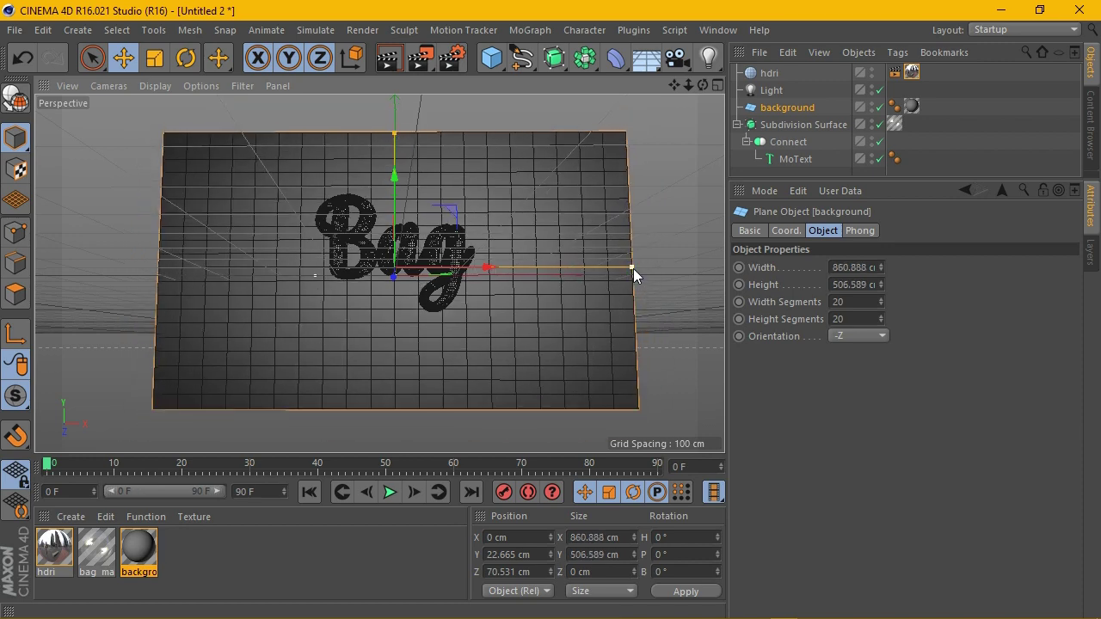
drag(633, 268, 610, 267)
scroll(461, 262, up, 2)
scroll(279, 229, up, 1)
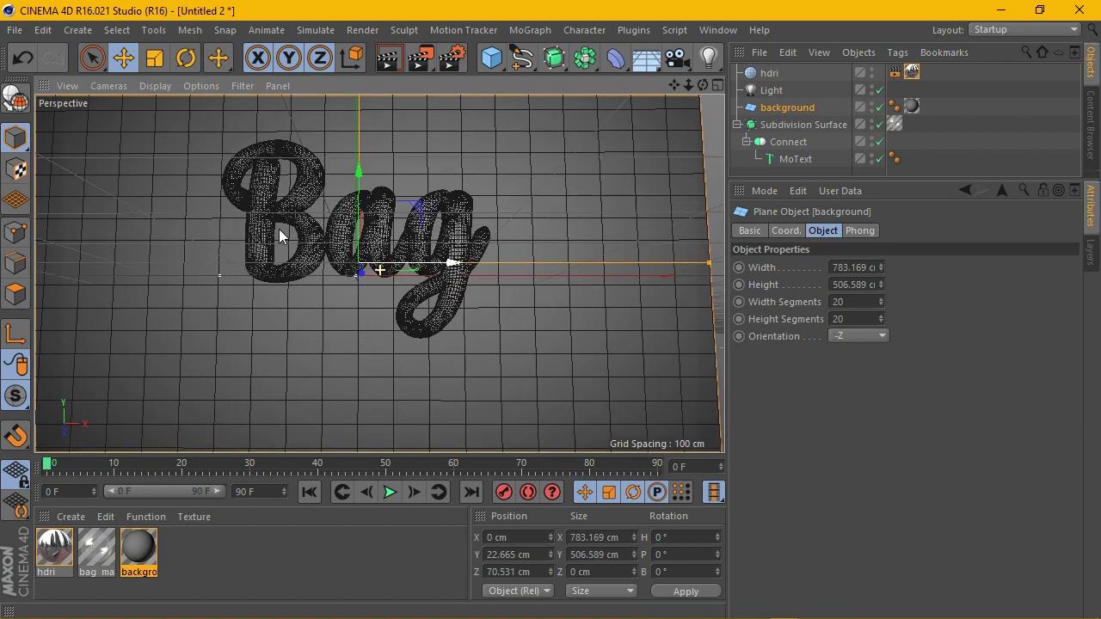
scroll(279, 229, up, 1)
scroll(362, 227, down, 3)
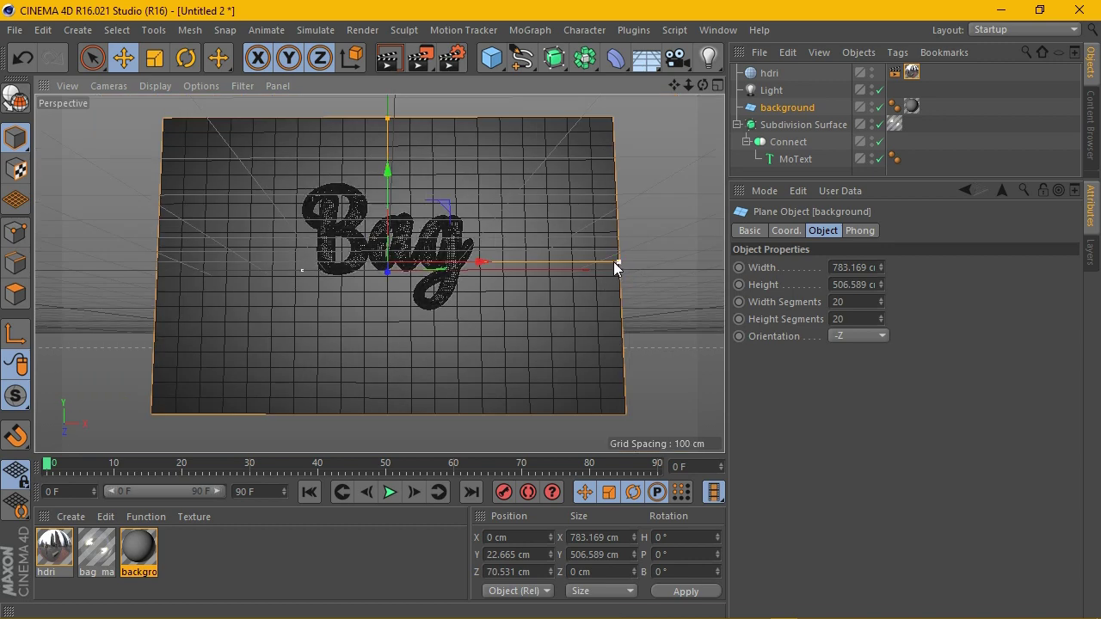
drag(614, 267, 588, 262)
drag(388, 122, 388, 143)
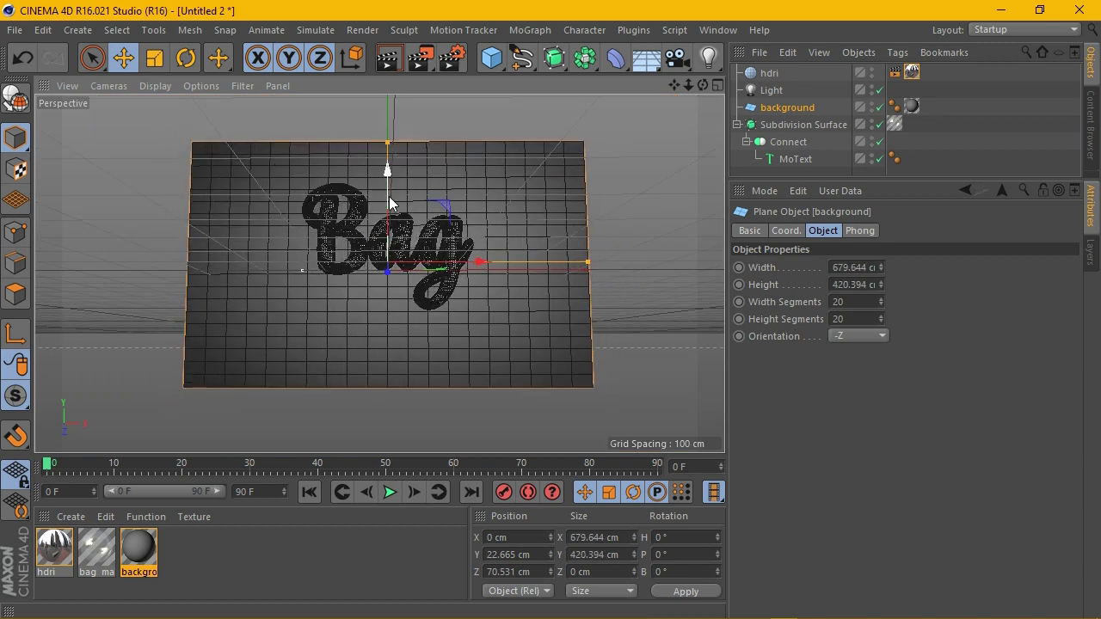
- Raise the plane to Y 45.622 cm and trim it to about 589 × 380 cm
drag(389, 202, 385, 188)
scroll(385, 188, up, 2)
scroll(394, 222, up, 2)
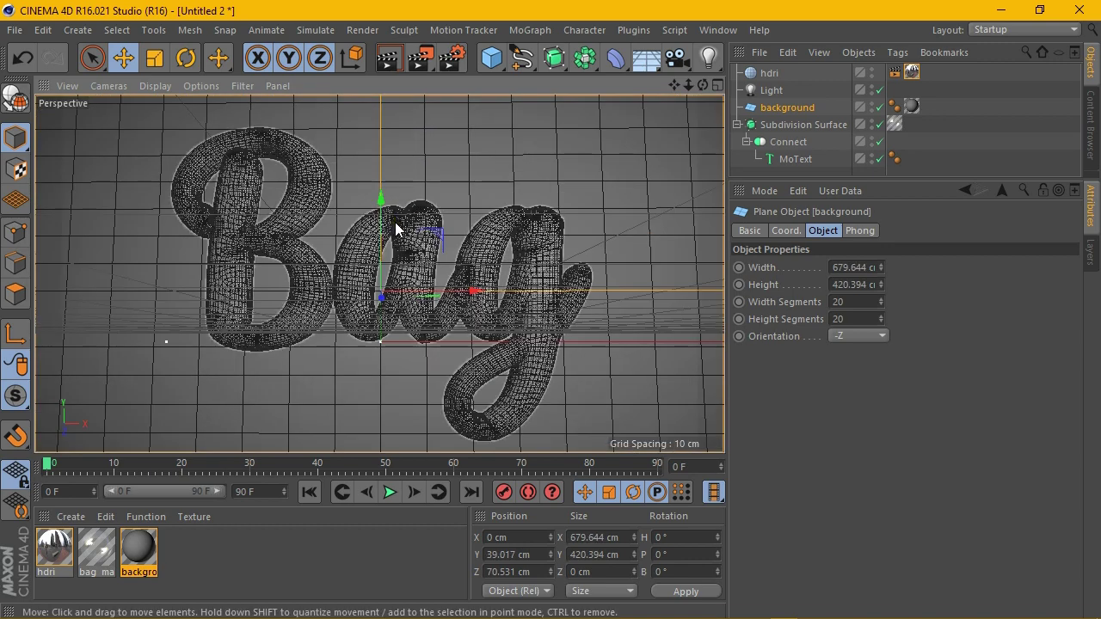
scroll(394, 222, down, 2)
scroll(395, 222, down, 2)
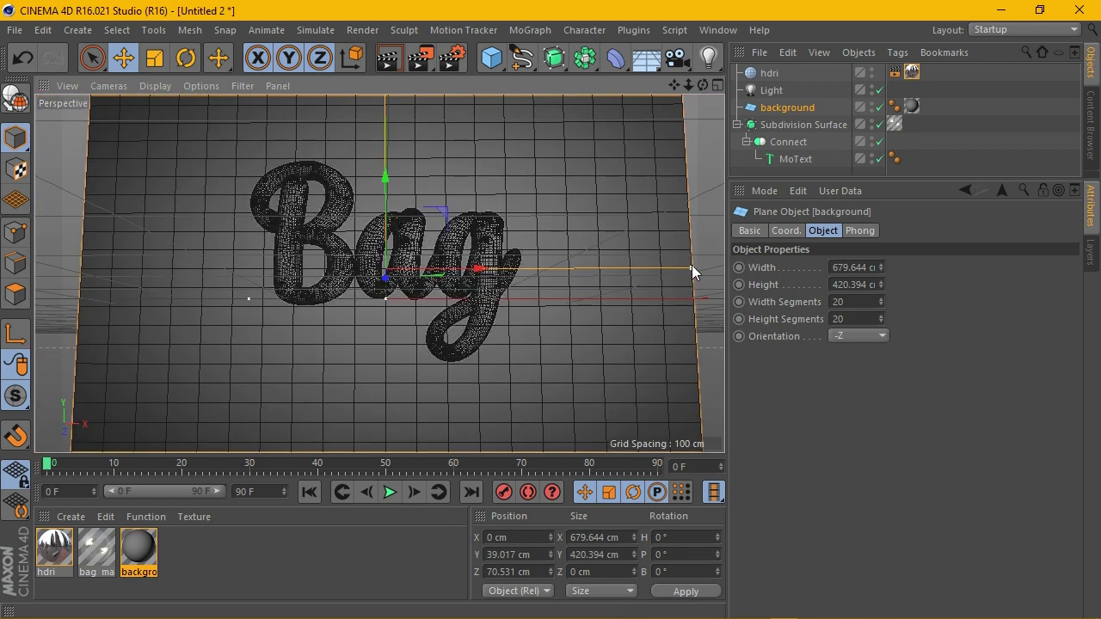
drag(691, 266, 680, 265)
scroll(679, 266, down, 1)
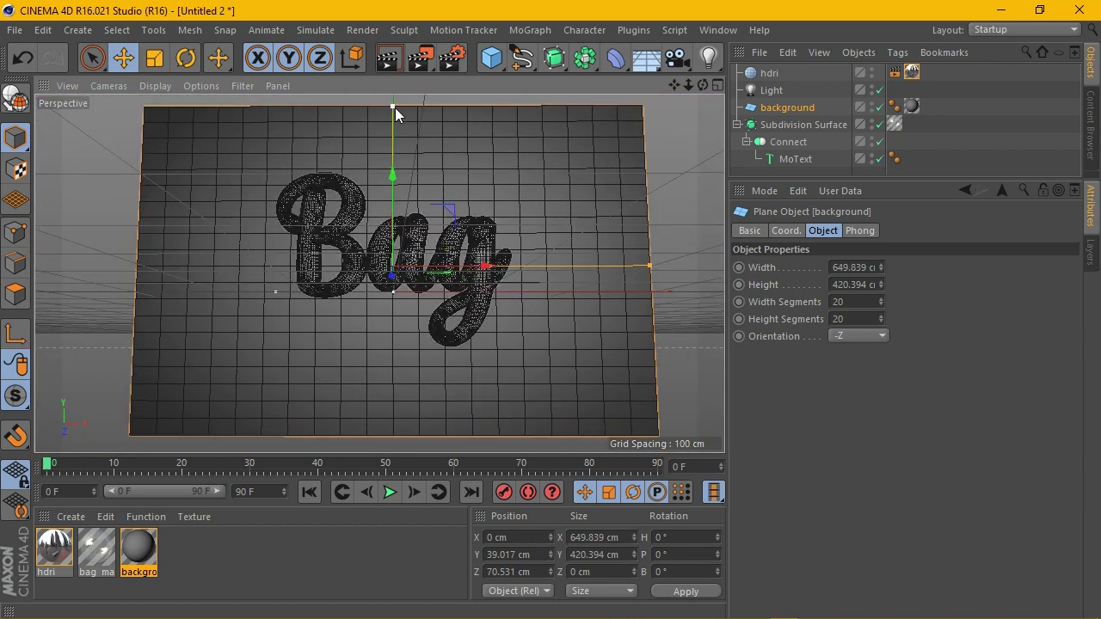
drag(394, 107, 396, 110)
drag(398, 218, 398, 211)
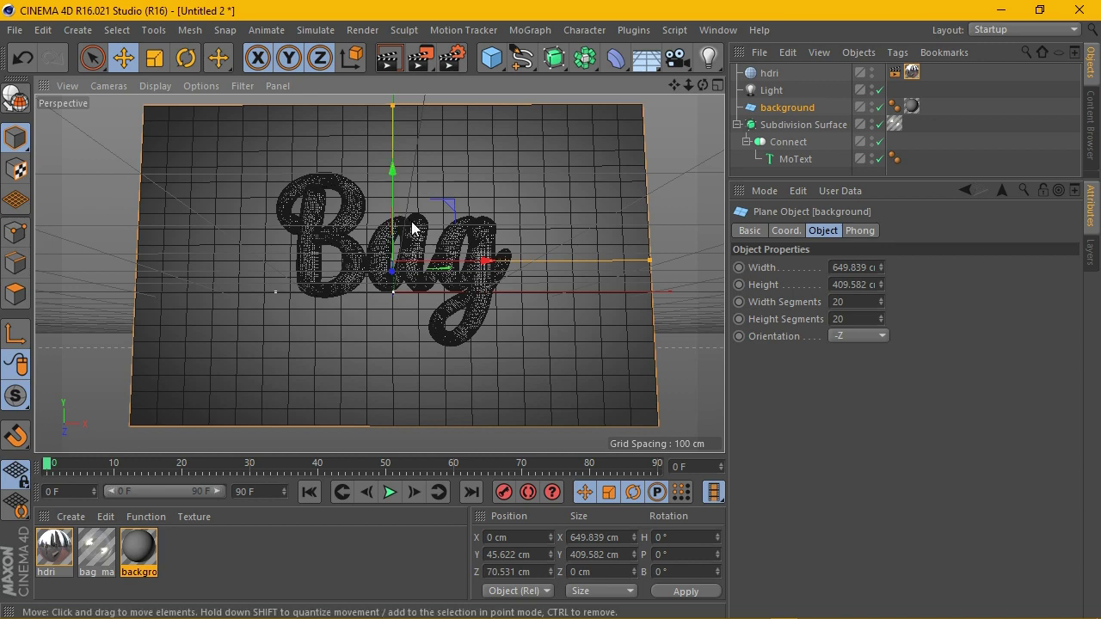
scroll(412, 228, up, 2)
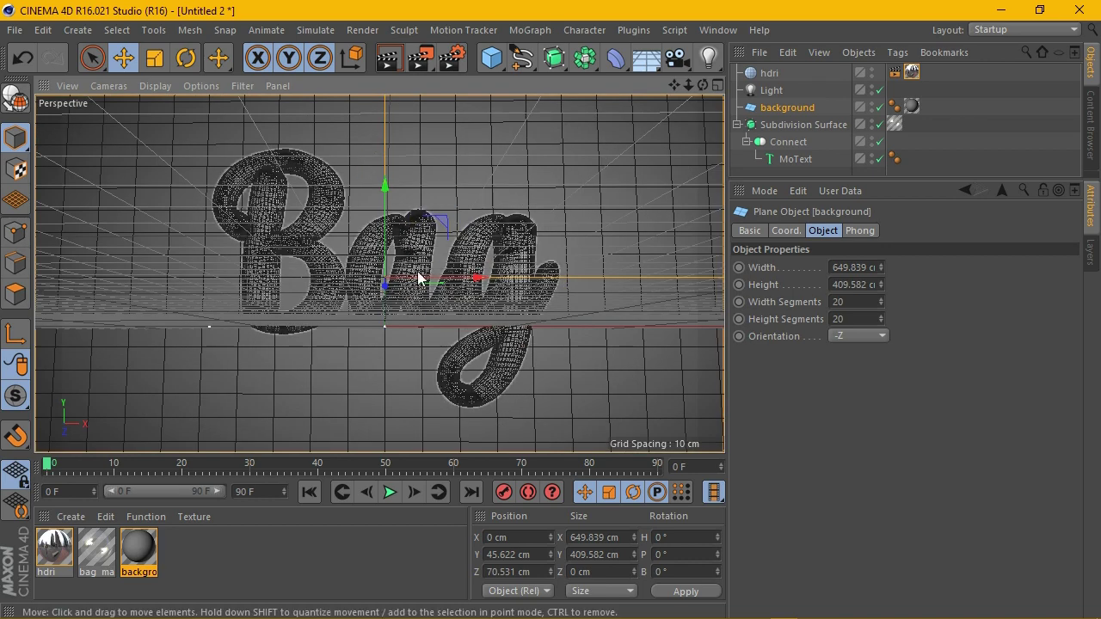
scroll(417, 273, up, 1)
scroll(412, 278, down, 2)
scroll(413, 277, down, 2)
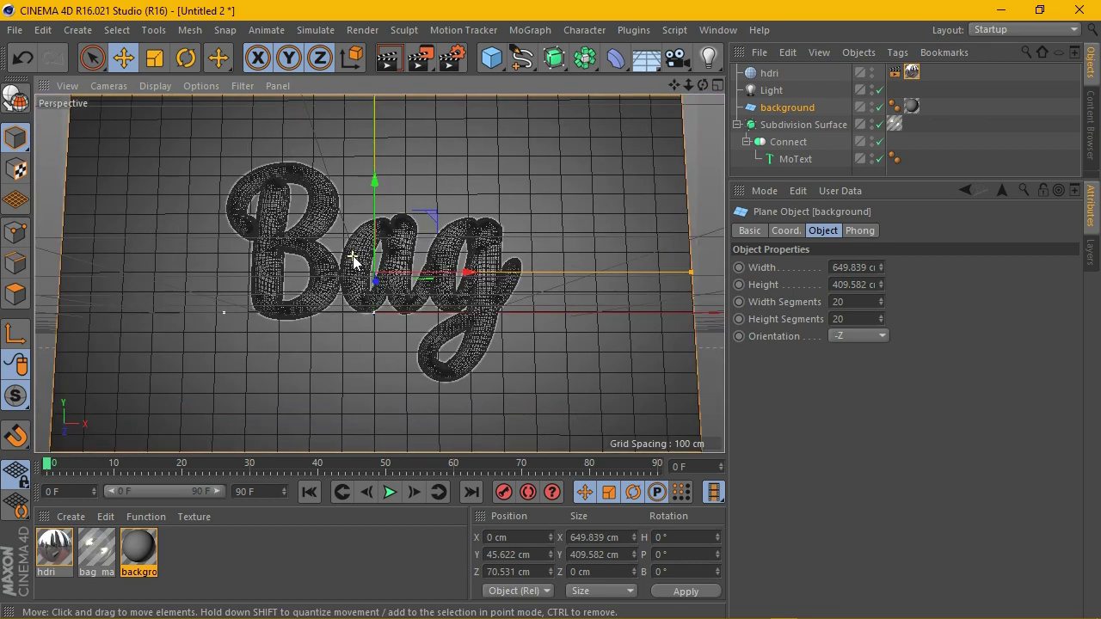
scroll(413, 278, down, 1)
drag(612, 268, 591, 268)
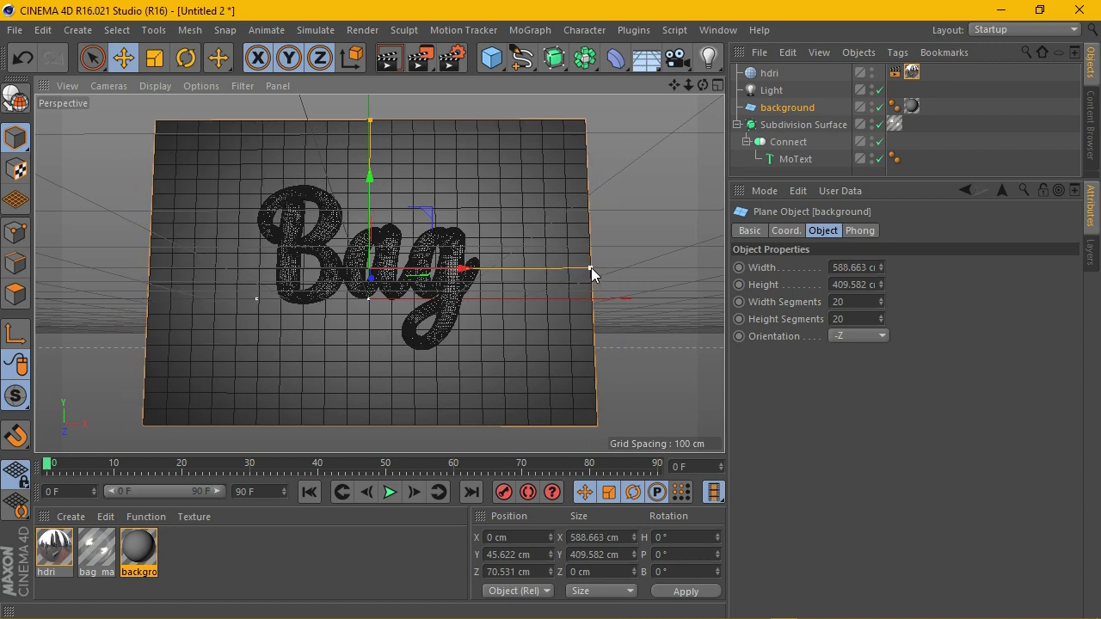
drag(370, 125, 373, 132)
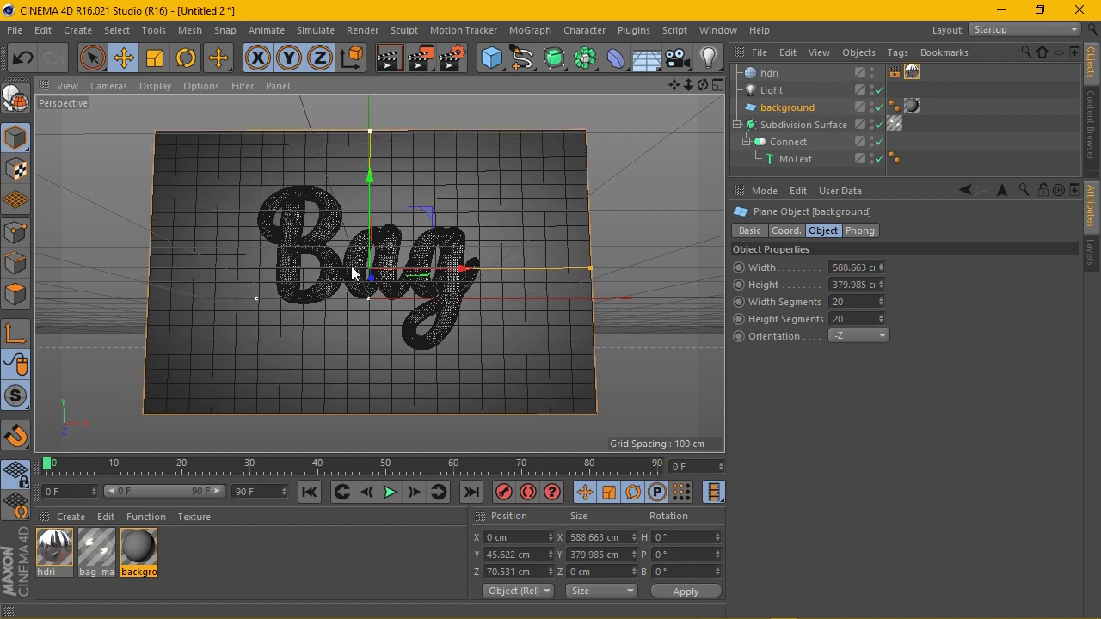
scroll(357, 258, up, 2)
scroll(327, 301, up, 1)
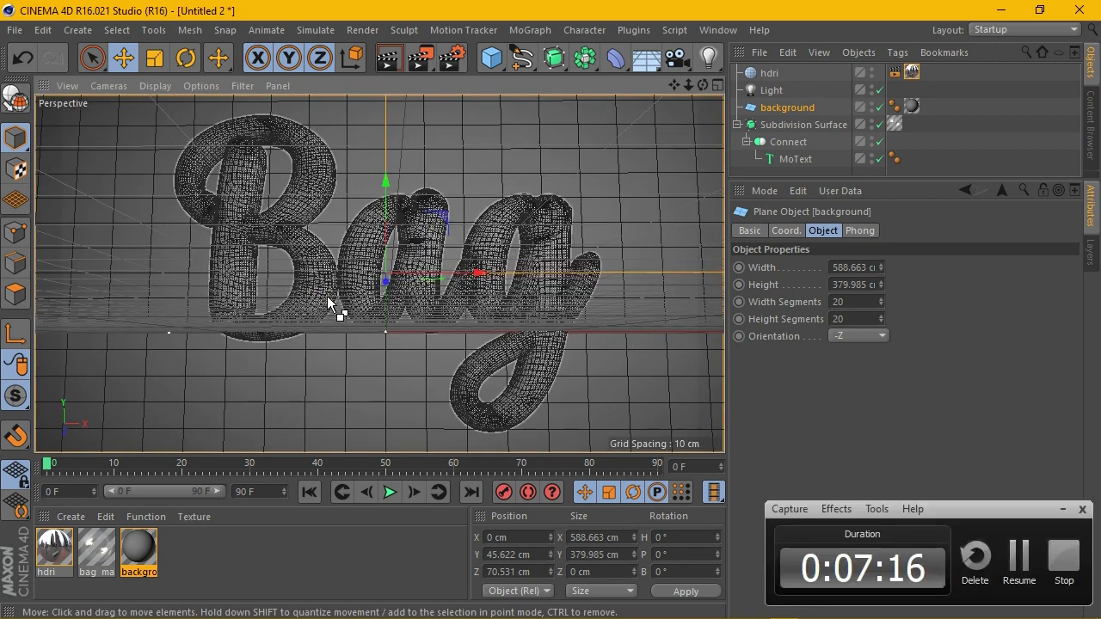
drag(674, 84, 684, 89)
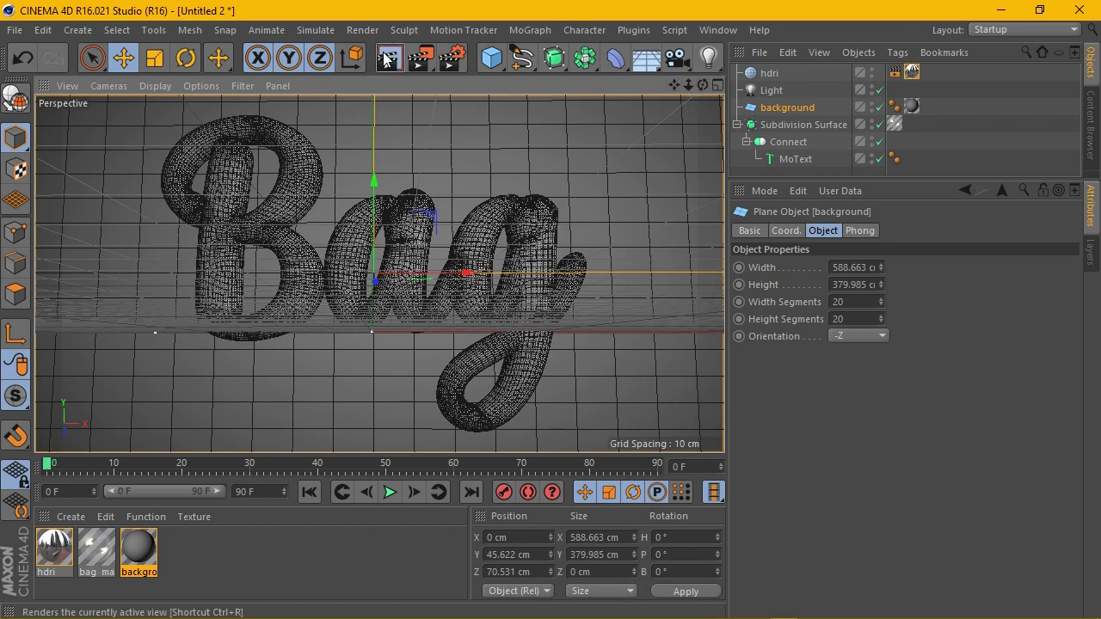
- Render a preview of the backdrop, then set Render Settings anti-aliasing to Best
click(388, 57)
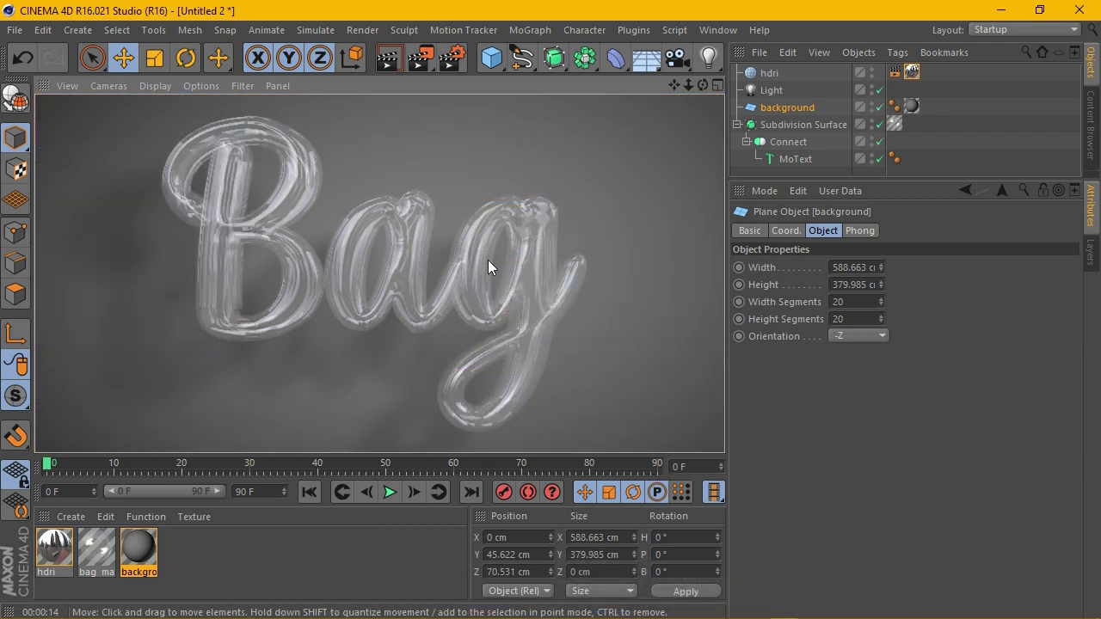
click(453, 58)
click(76, 119)
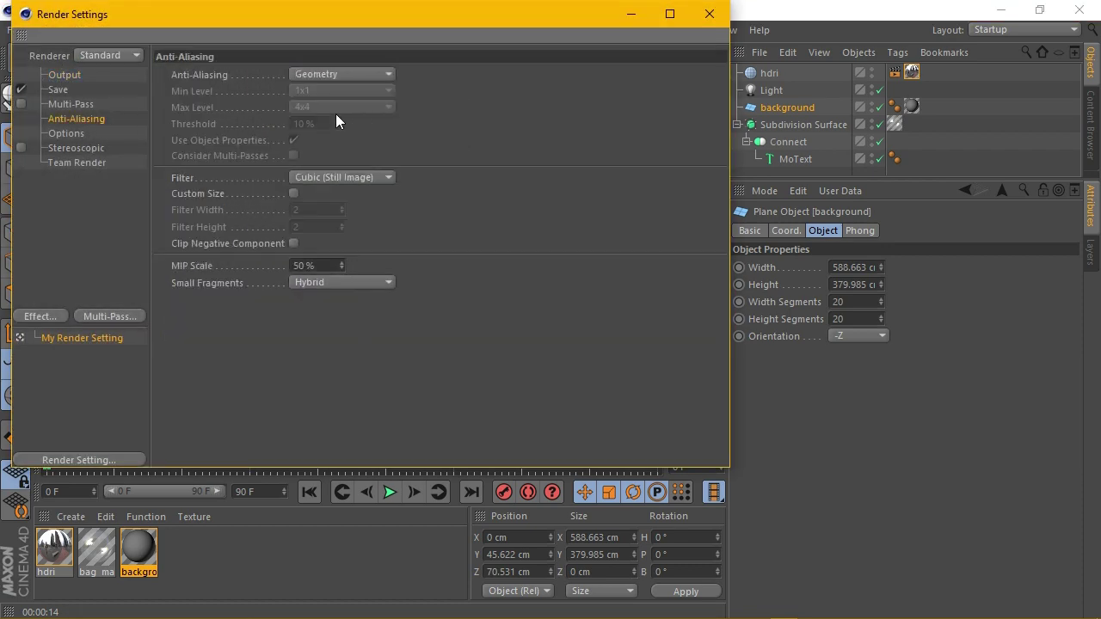
click(331, 75)
click(329, 125)
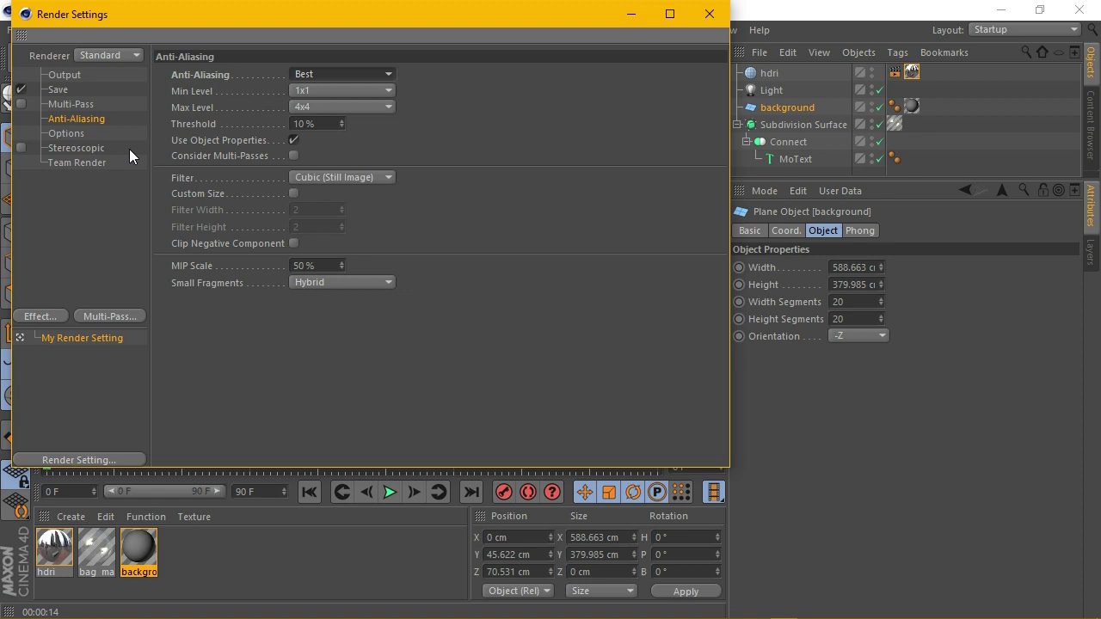
- Save rendered images as PNG and hide the background plane in the viewport
click(61, 89)
click(414, 123)
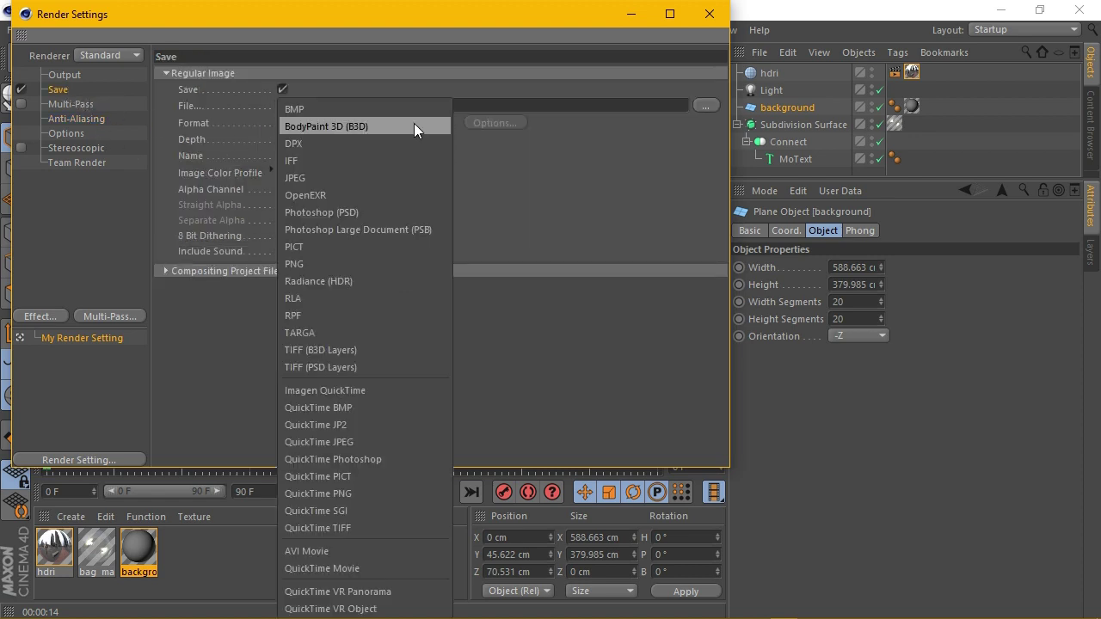
click(303, 262)
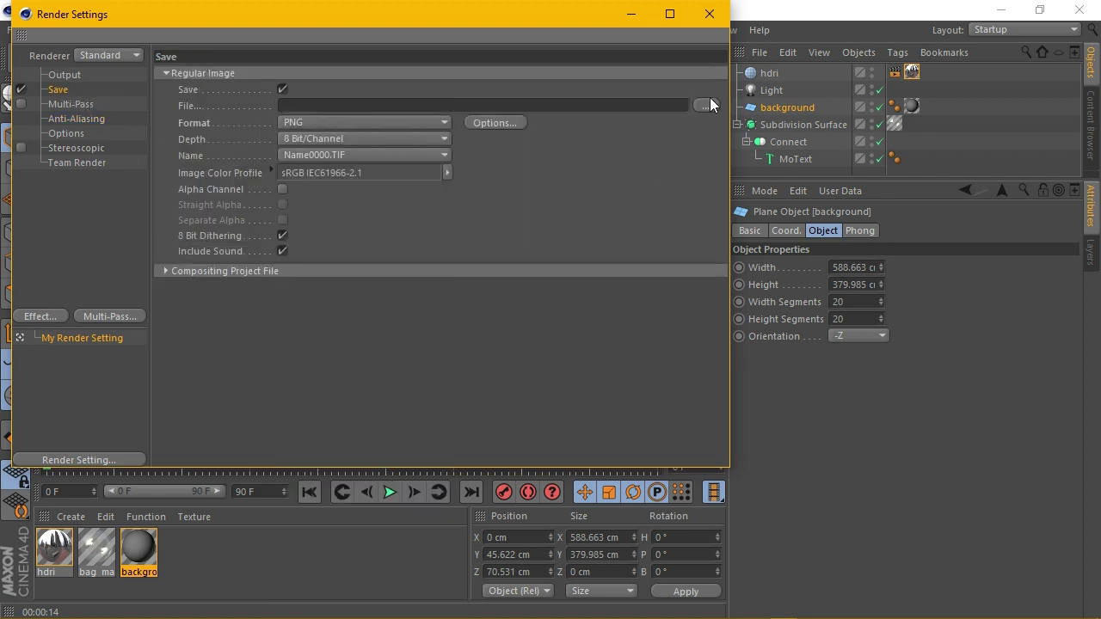
click(692, 16)
click(871, 104)
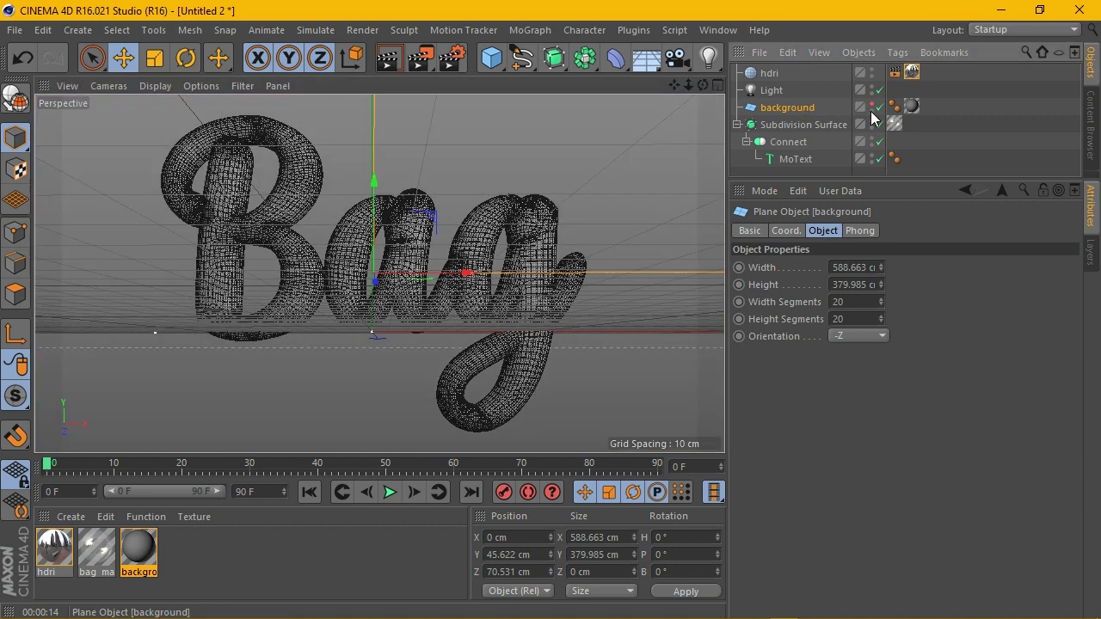
- Render a preview and increase the MoText horizontal letter spacing from 4 to 5 cm
click(379, 62)
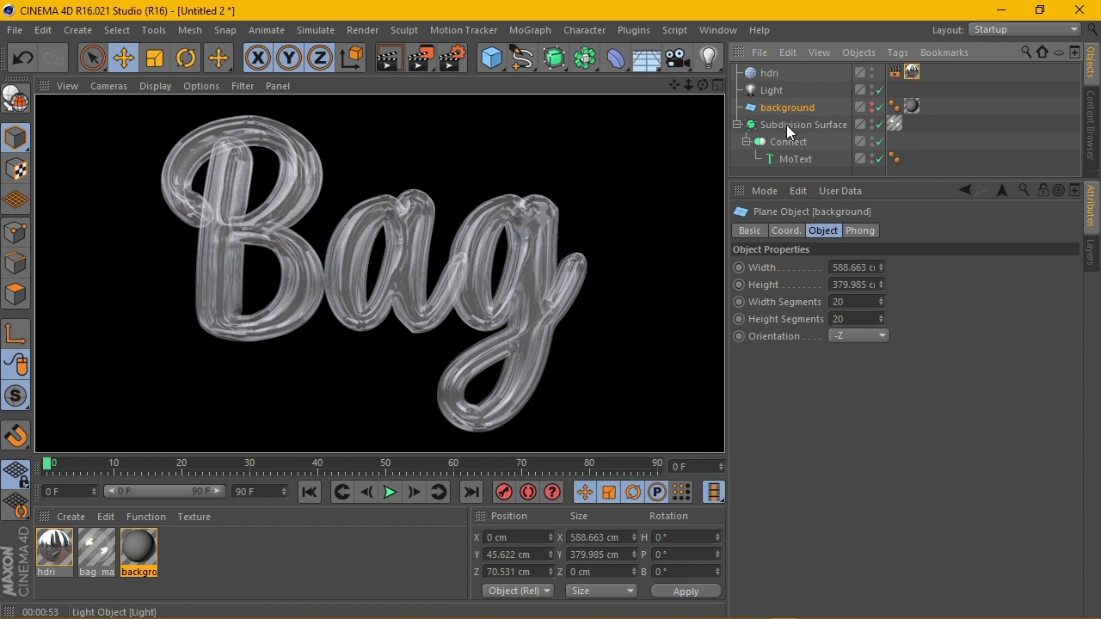
click(795, 159)
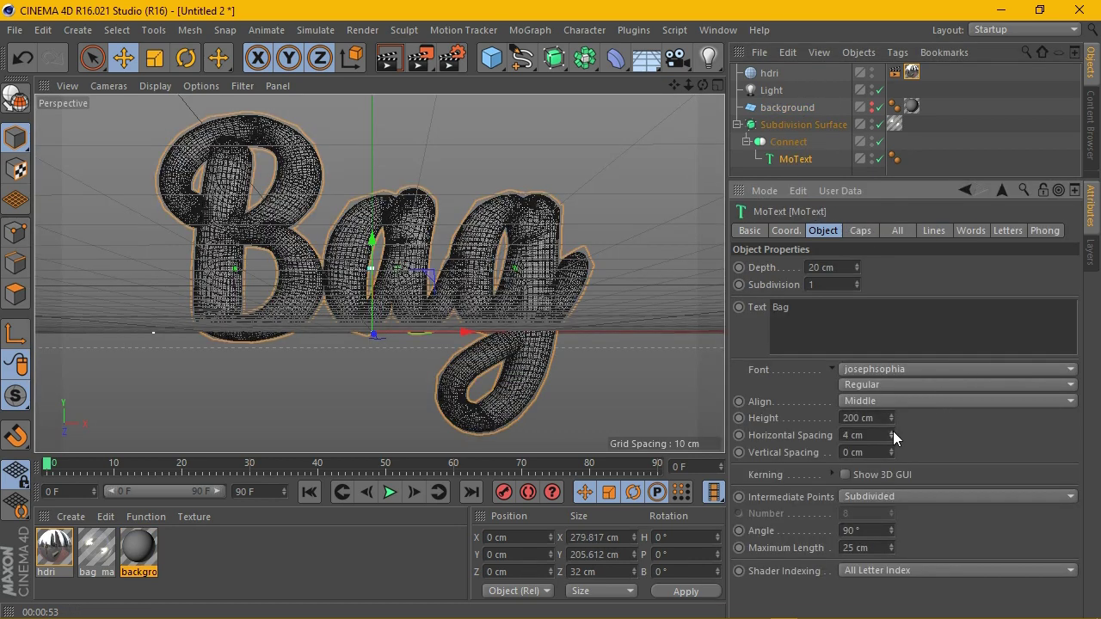
click(891, 431)
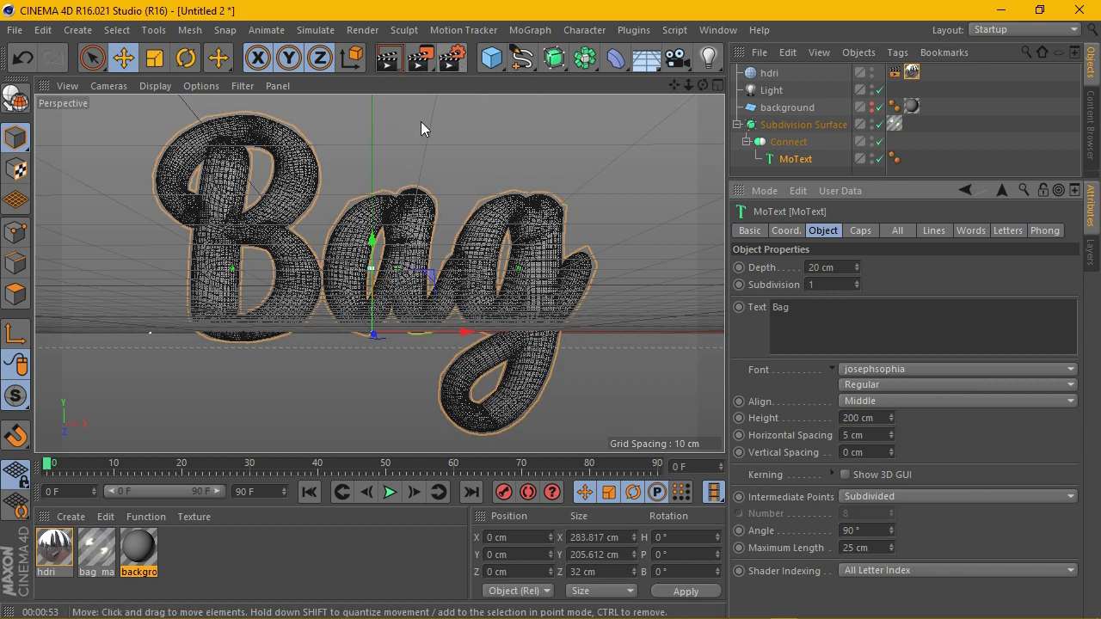
- Give bag_material 85 % reflection strength and unhide the background plane
double_click(96, 548)
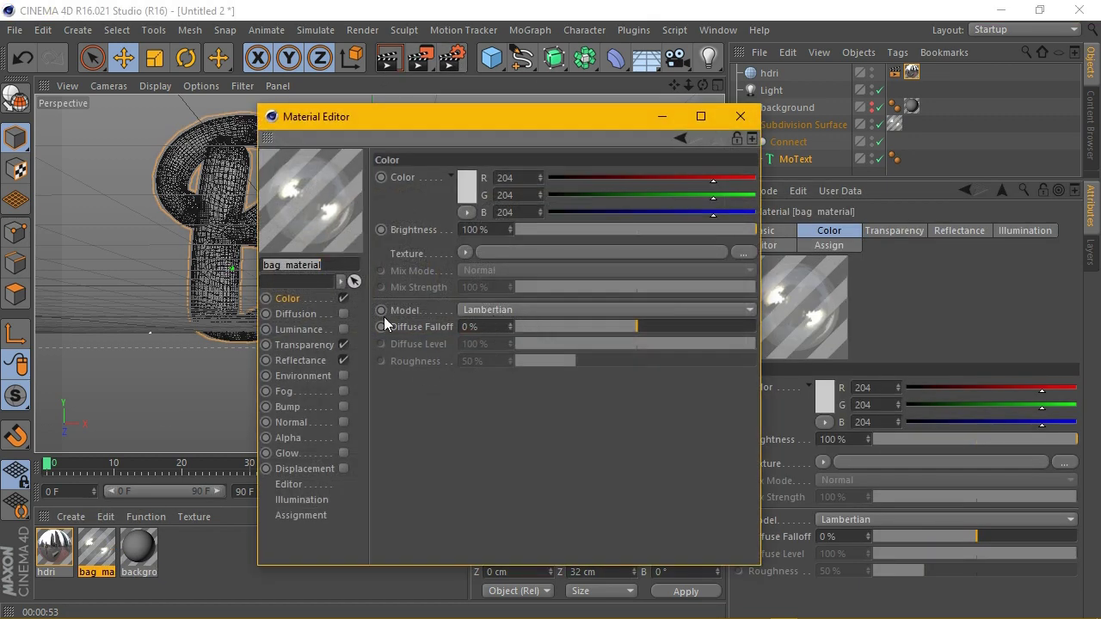
click(301, 360)
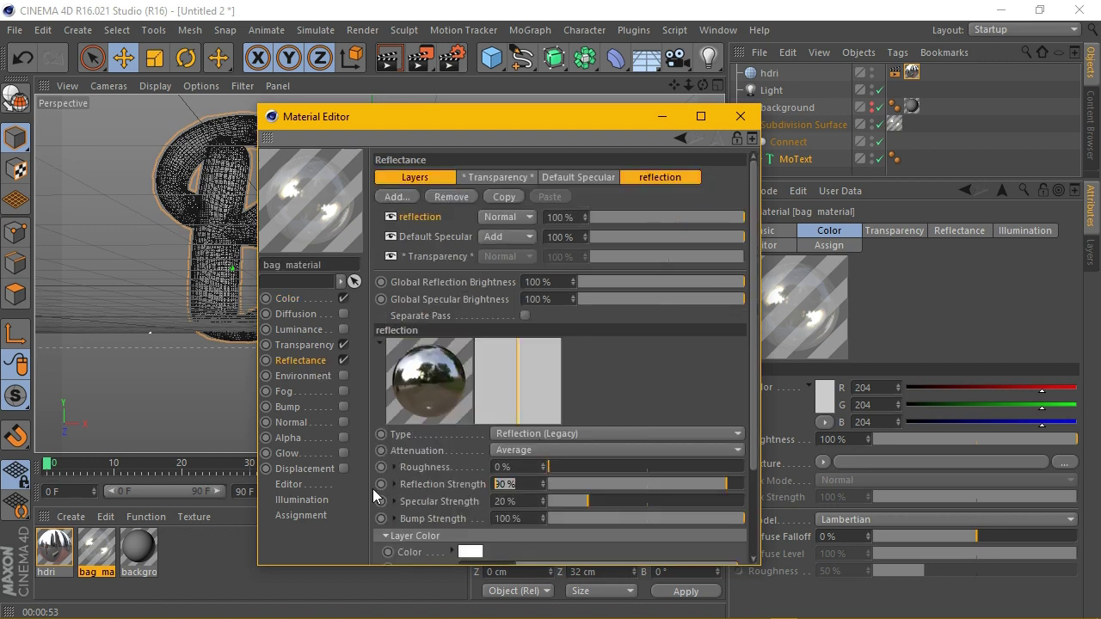
text(85)
key(Return)
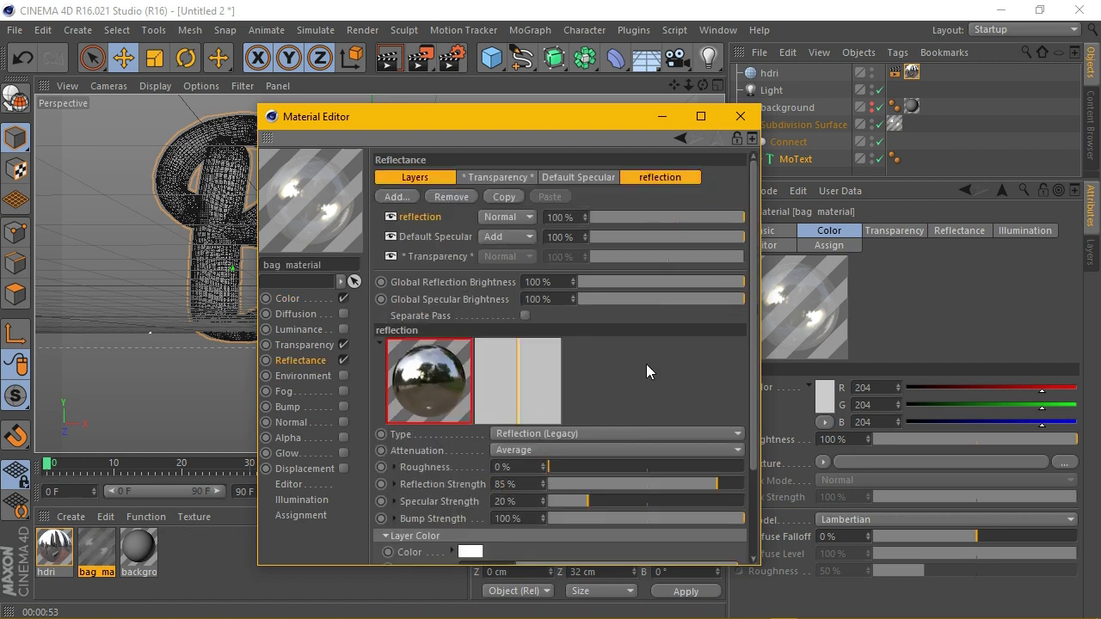
click(739, 116)
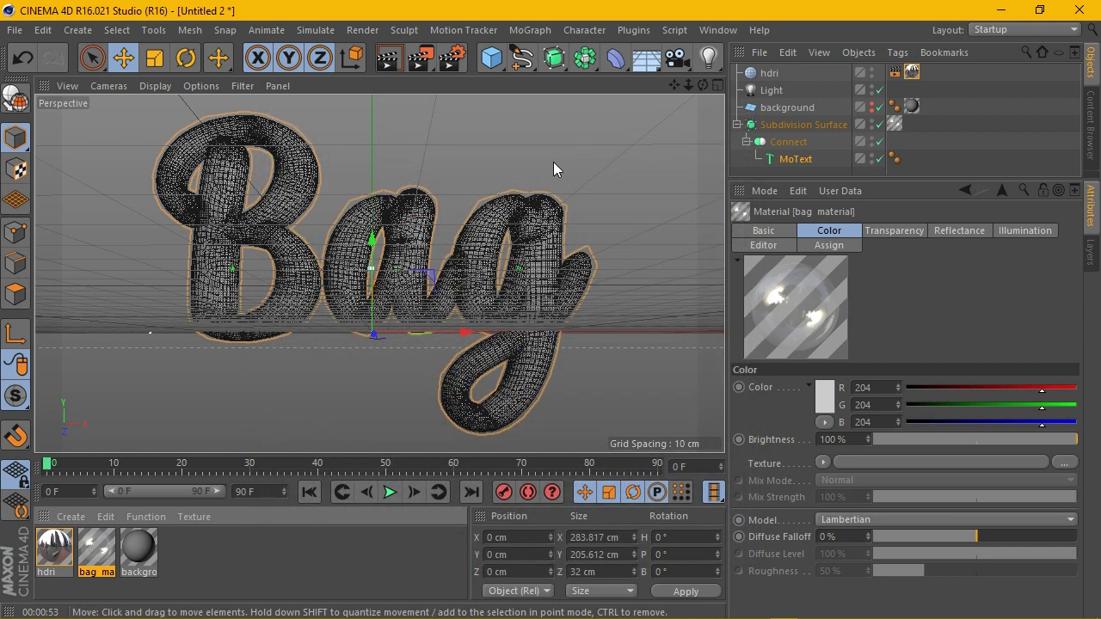
click(871, 103)
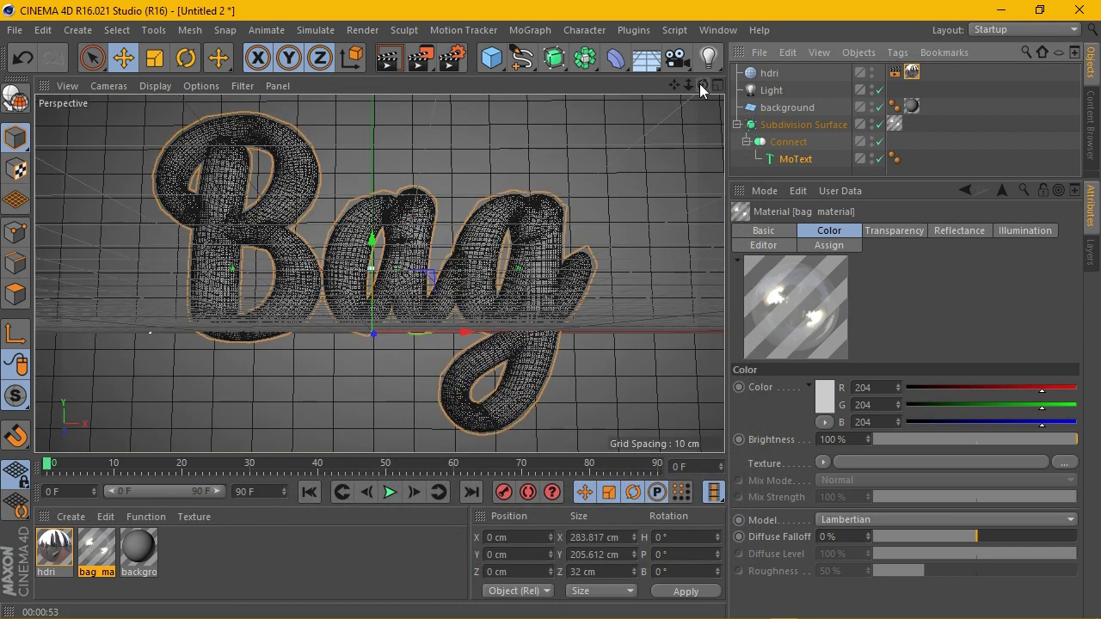
- Check the render settings and toggle the background plane's viewport visibility off and on
click(446, 60)
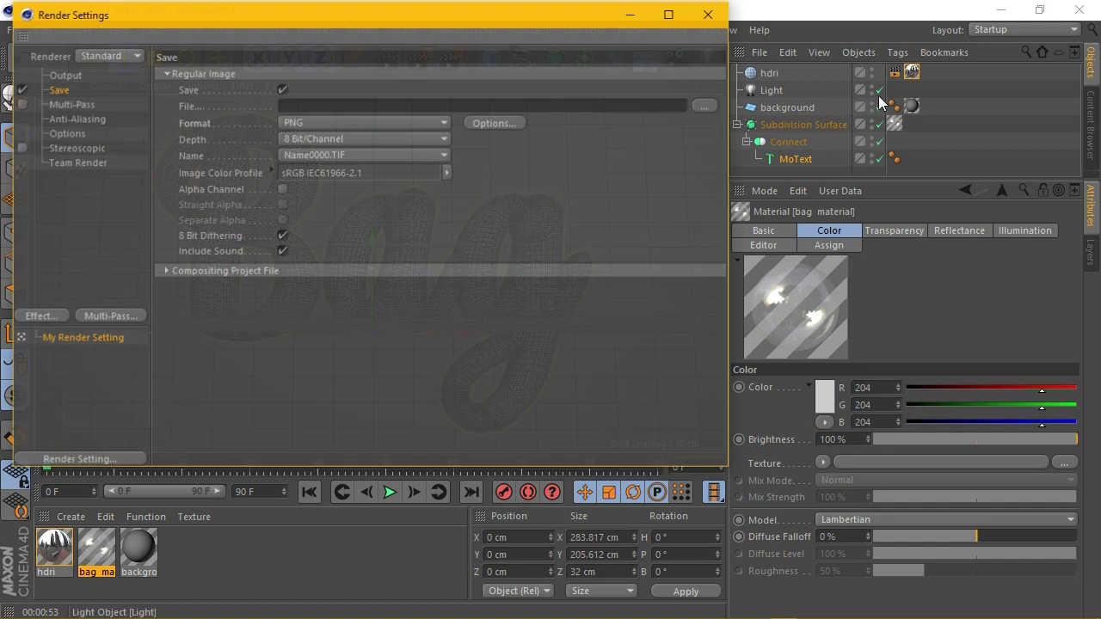
click(708, 13)
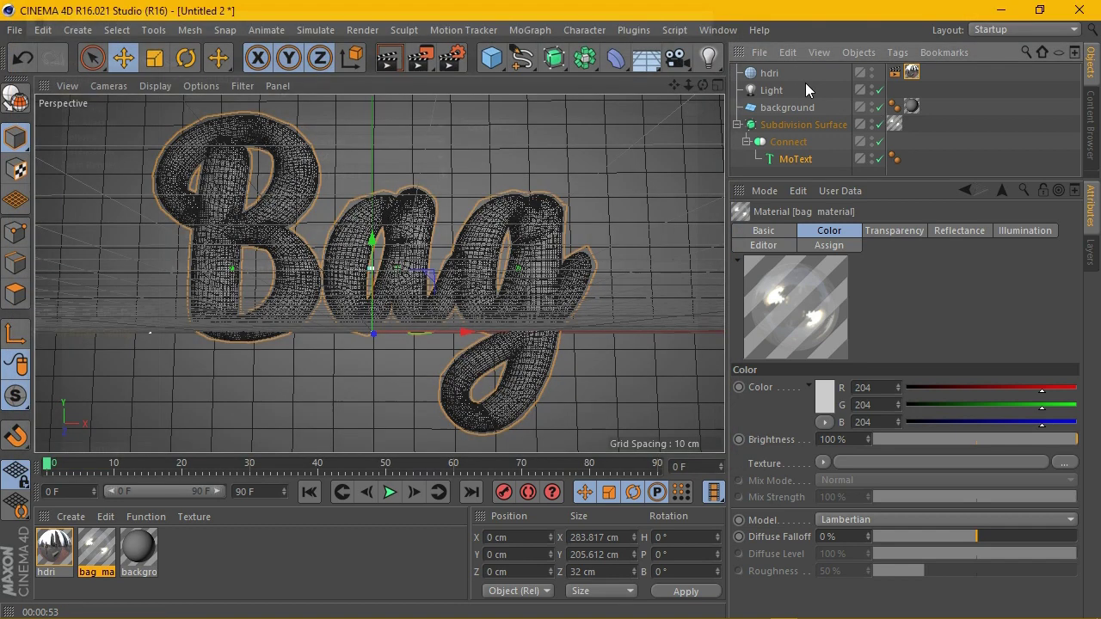
click(862, 107)
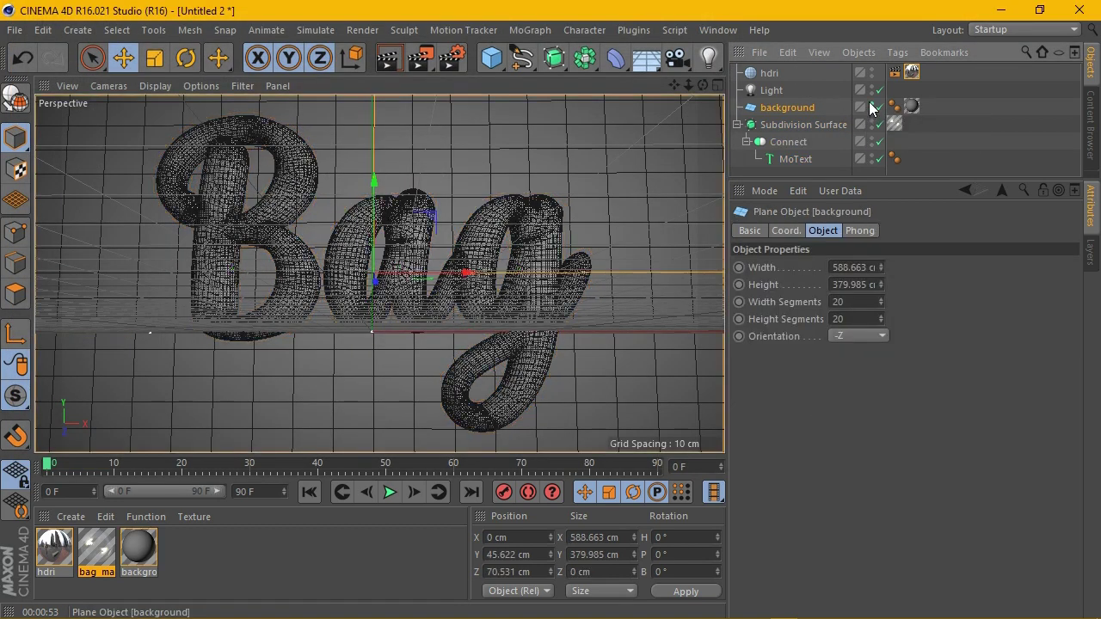
click(870, 105)
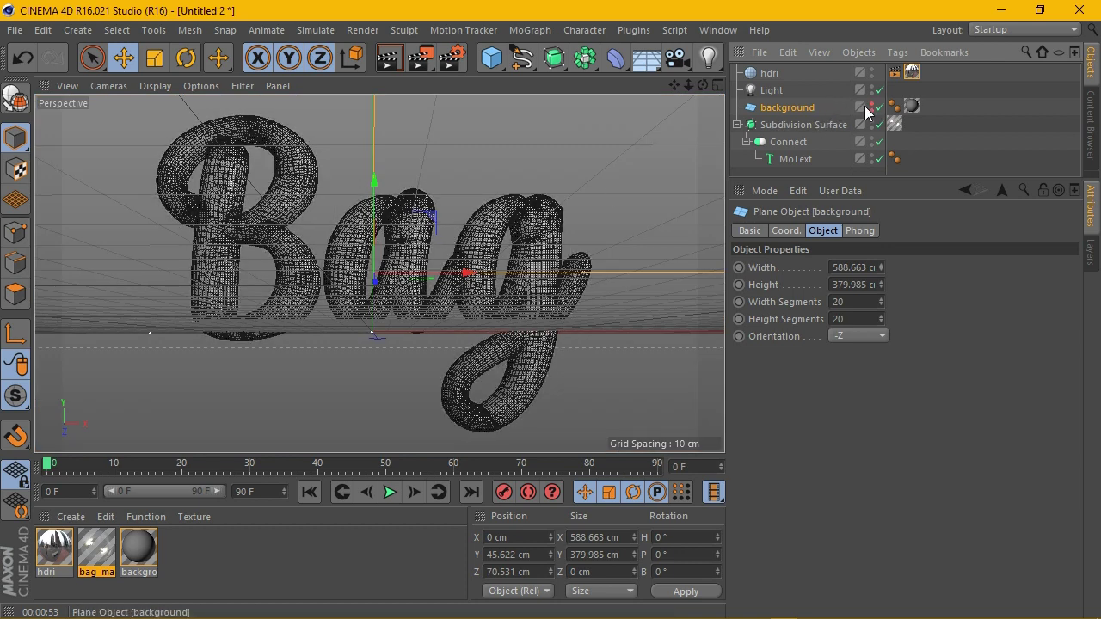
click(869, 108)
- Render a test preview of the glass Bag, then resize the viewport and re-angle the perspective view
click(450, 58)
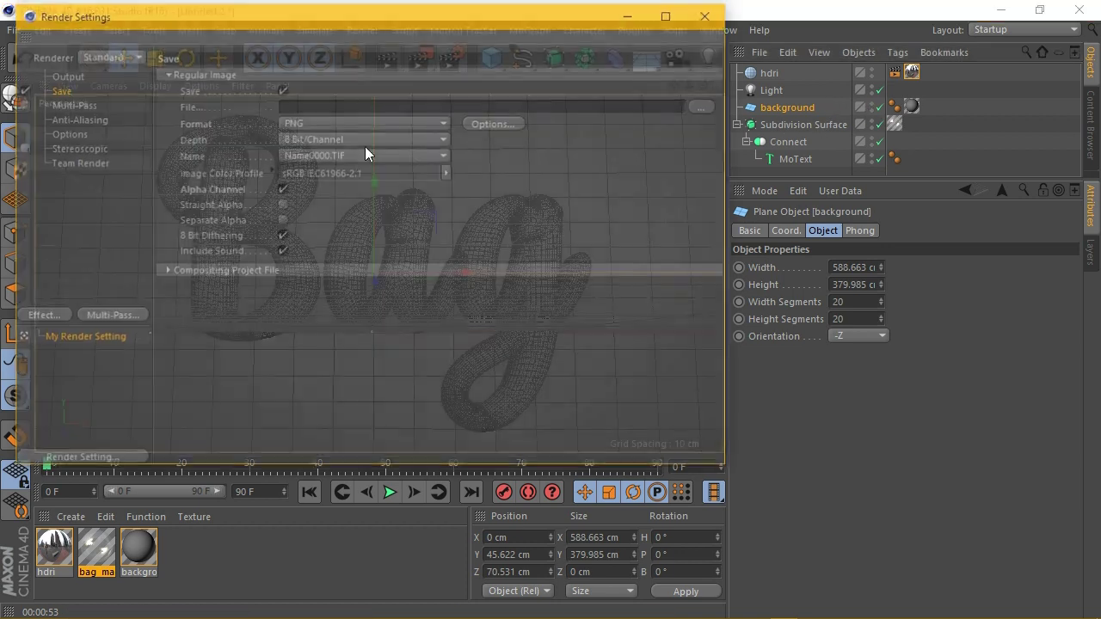
click(708, 13)
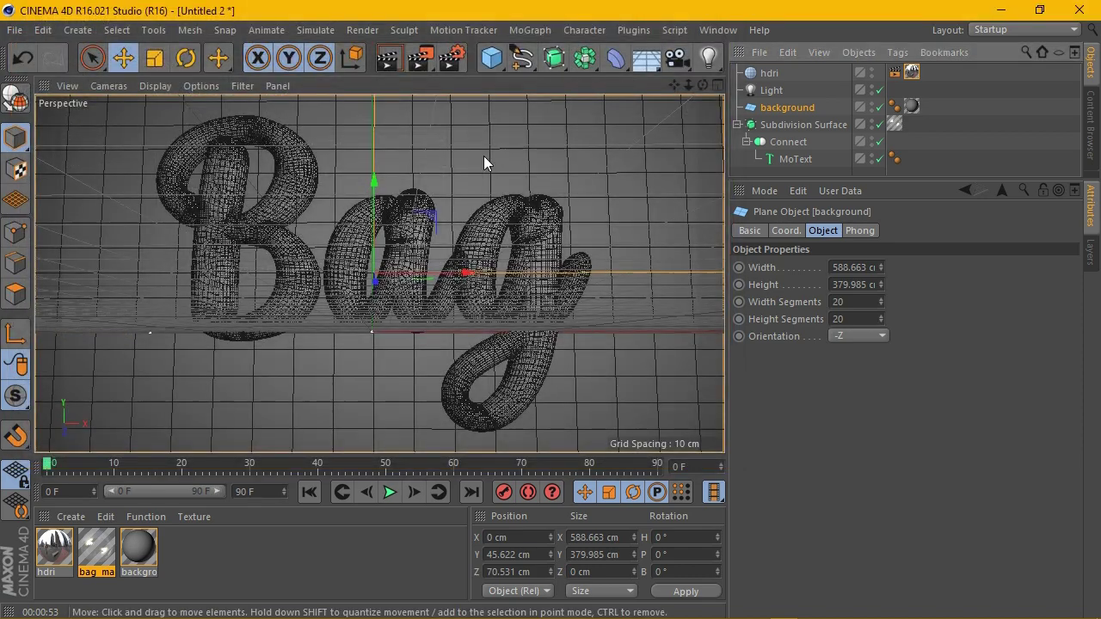
click(388, 57)
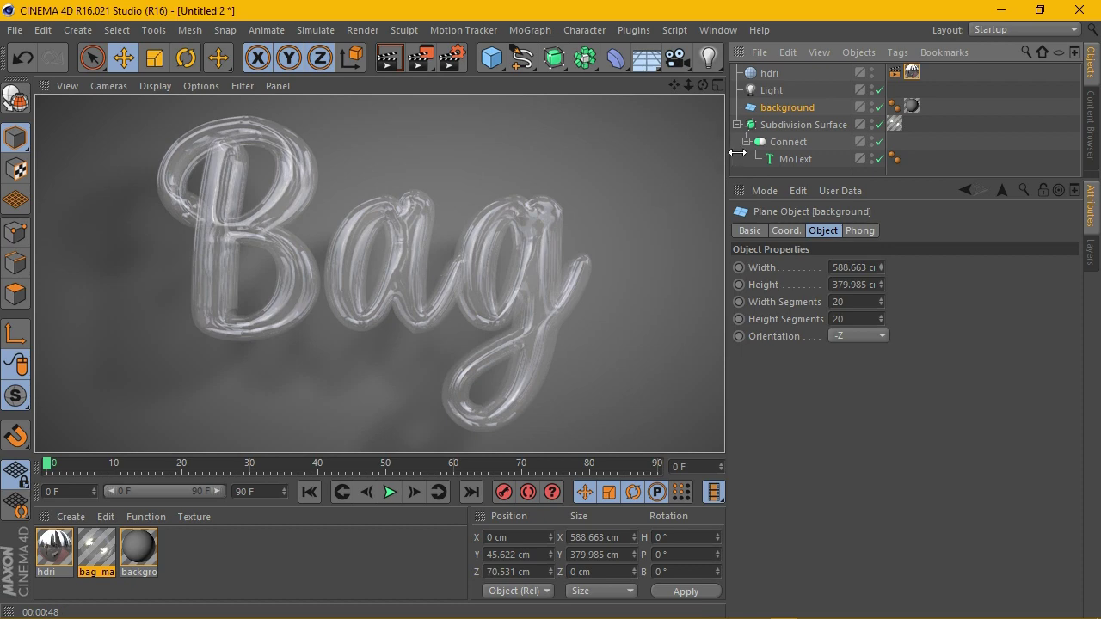
mouse_move(731, 153)
mouse_down()
mouse_move(756, 153)
mouse_move(681, 153)
mouse_up()
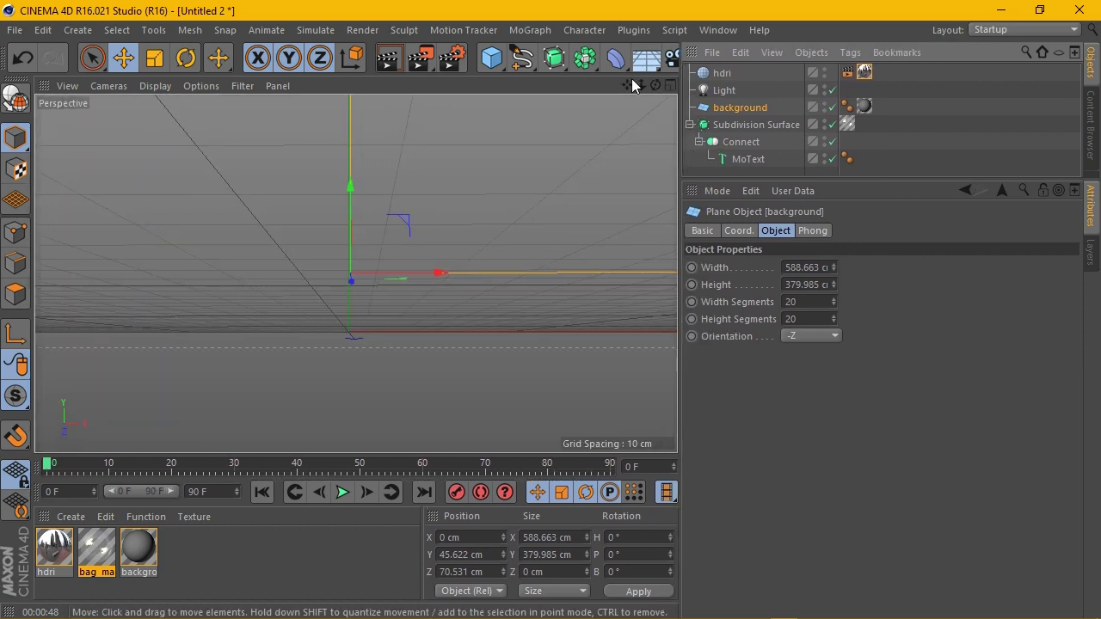
drag(644, 85, 652, 86)
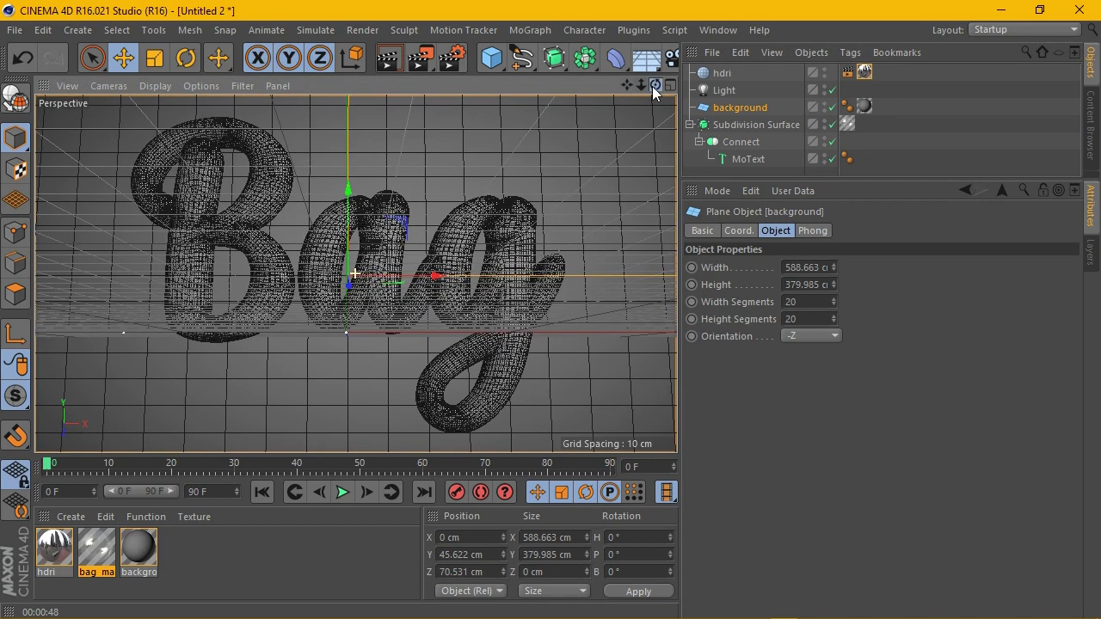
- Set the render output file to bag on the Desktop and render bag.png at 1280x720 to the Picture Viewer
click(452, 58)
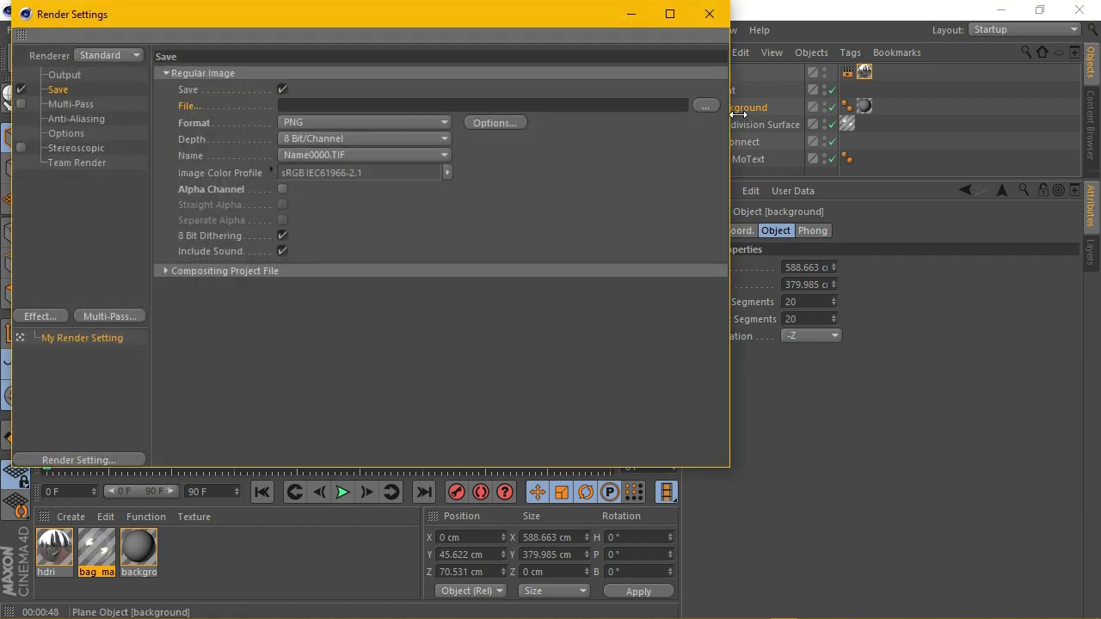
click(700, 108)
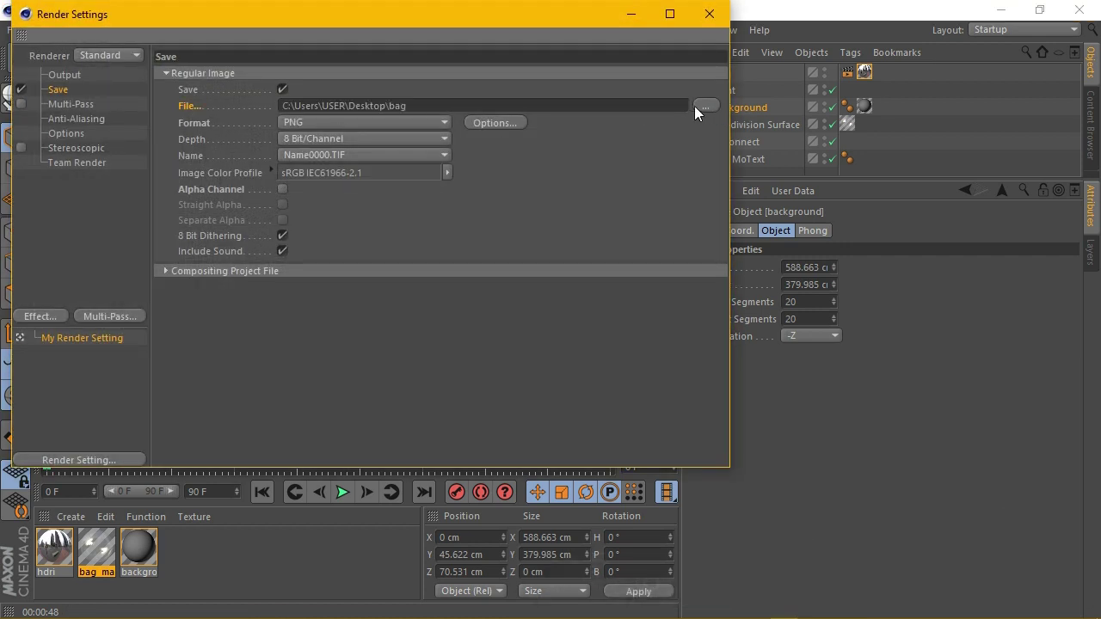
click(709, 14)
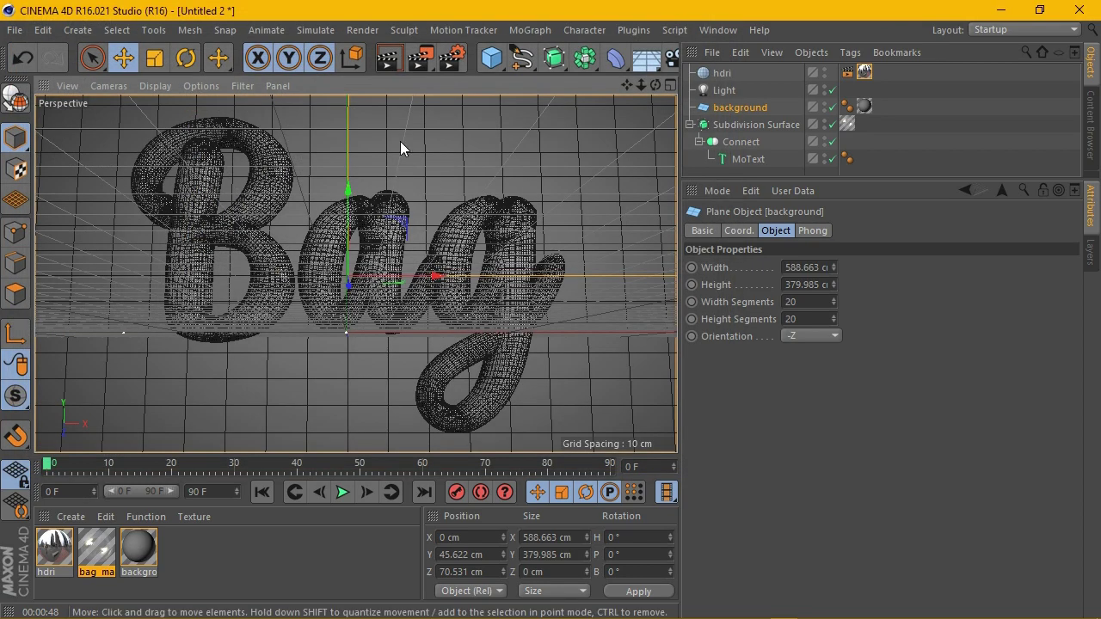
click(421, 60)
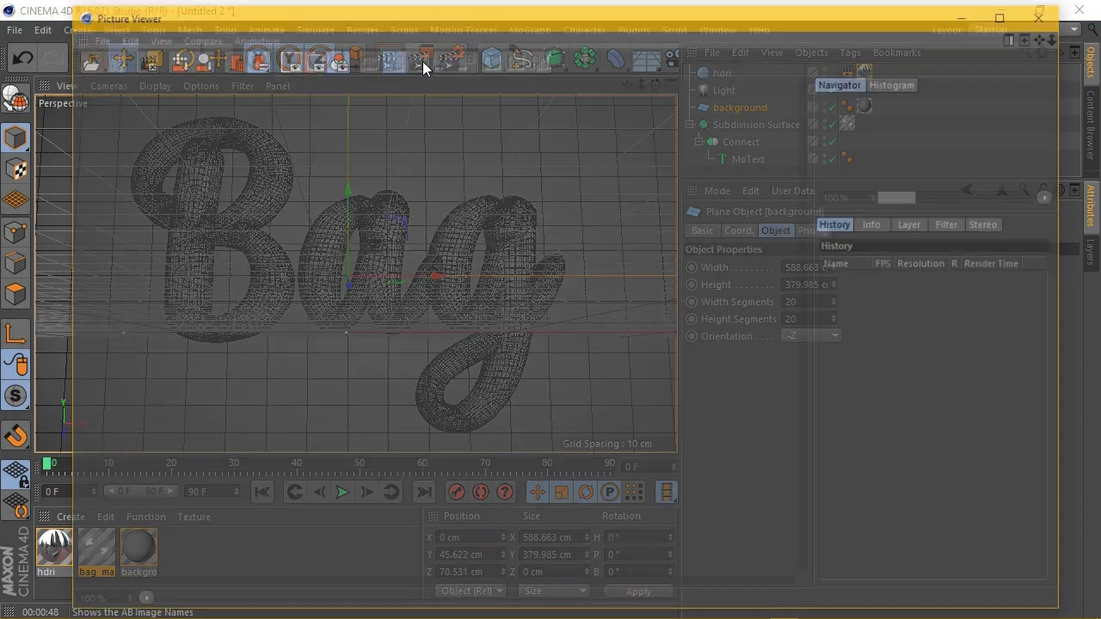